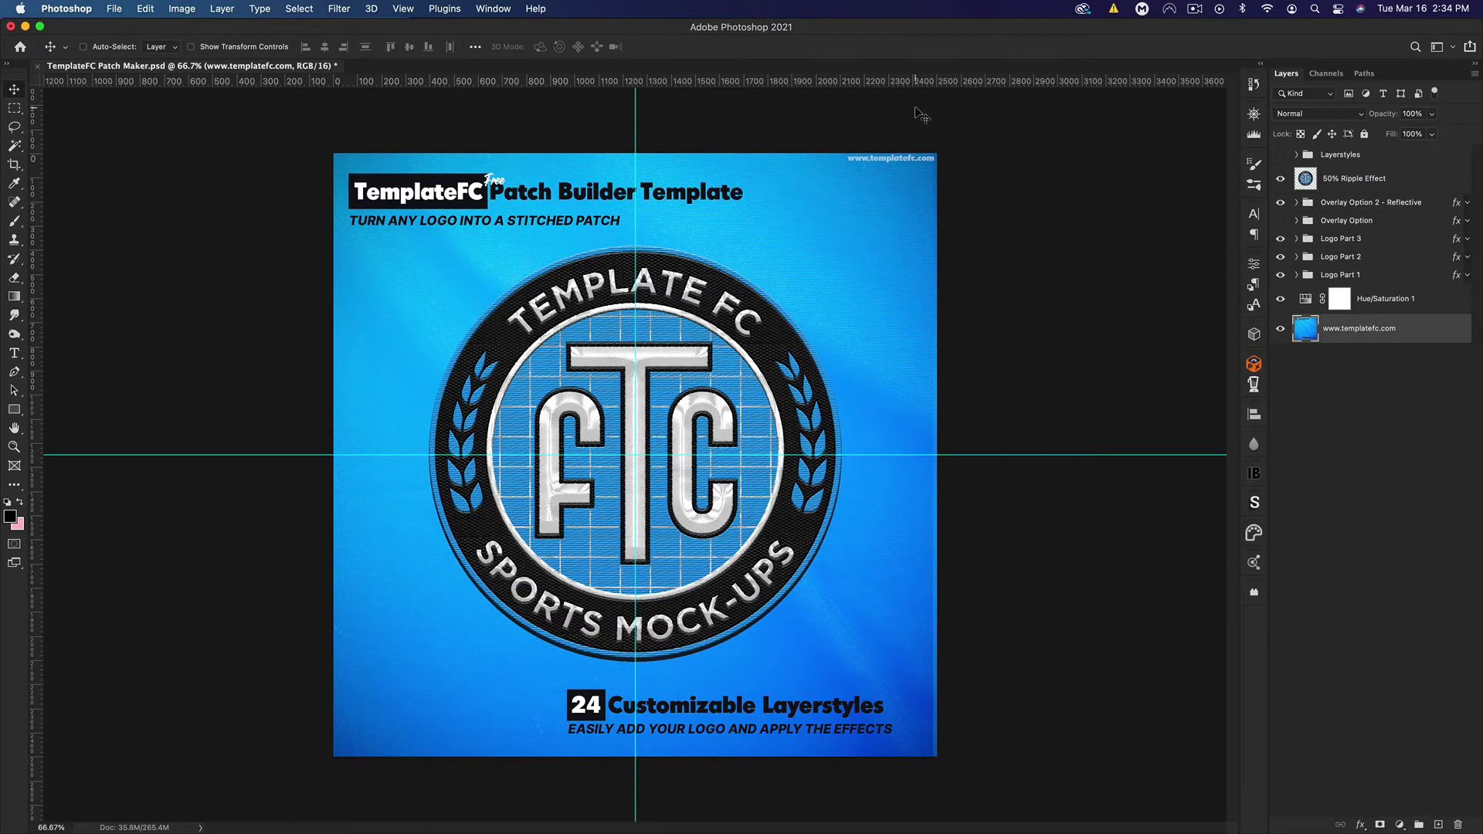
Hide the guides and the Layerstyles group so the TemplateFC patch mockup shows cleanly
key(super)
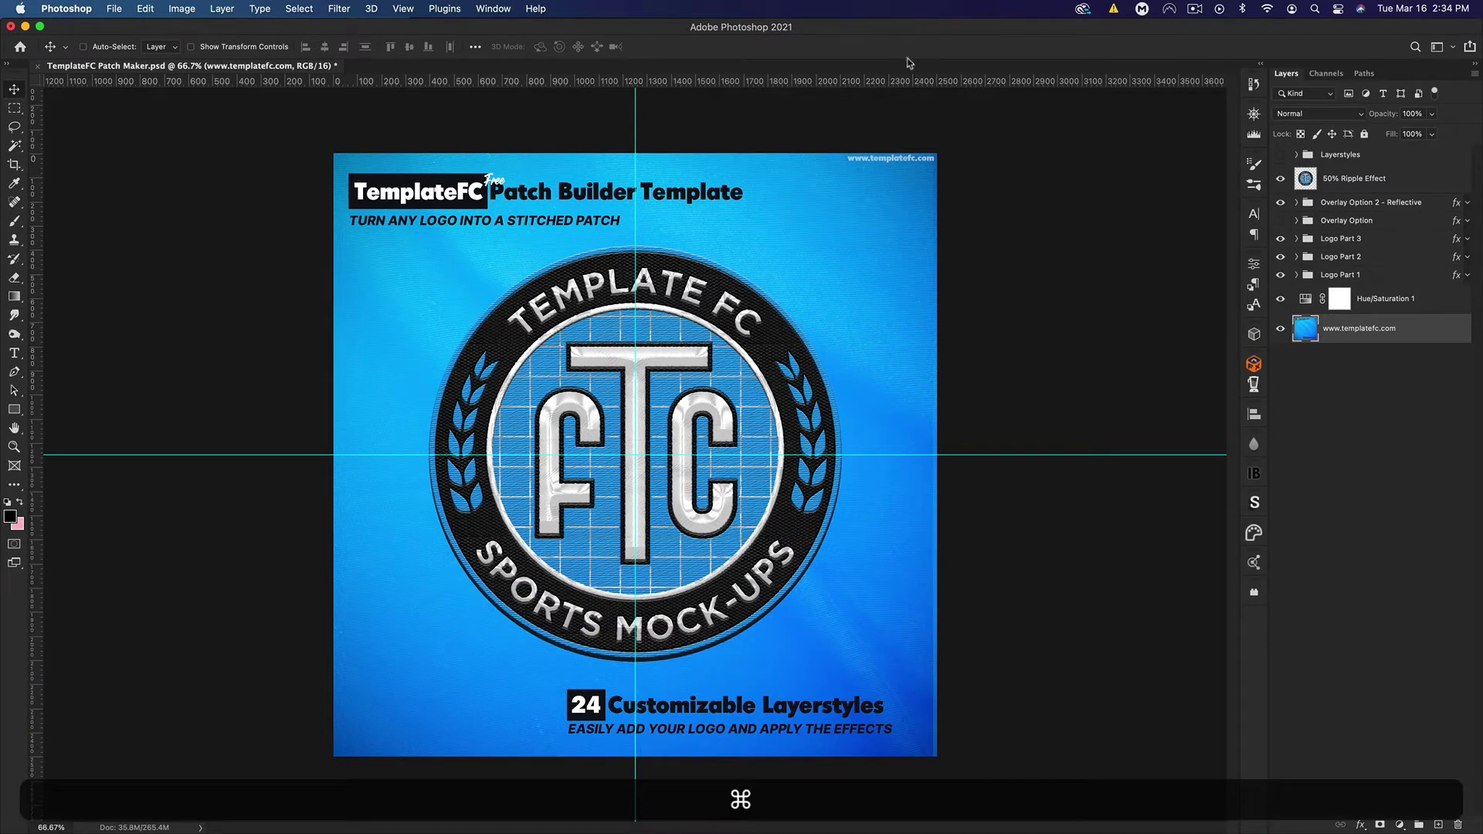
key(super+h)
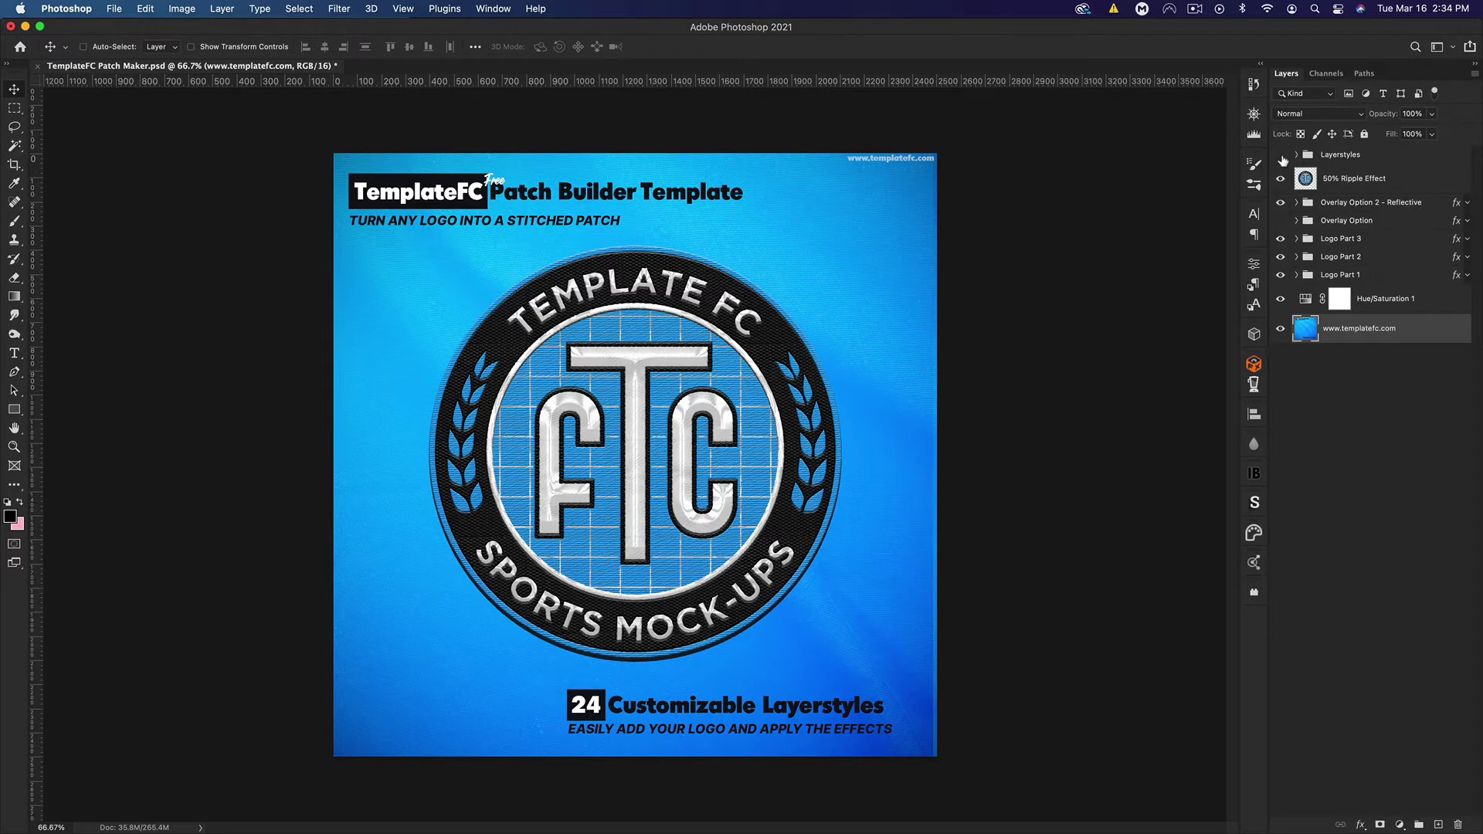
click(1280, 155)
Delete layers 50% Ripple Effect through Logo Part 1, the Layerstyles group and Hue/Saturation 1
click(1348, 278)
shift+click(1358, 180)
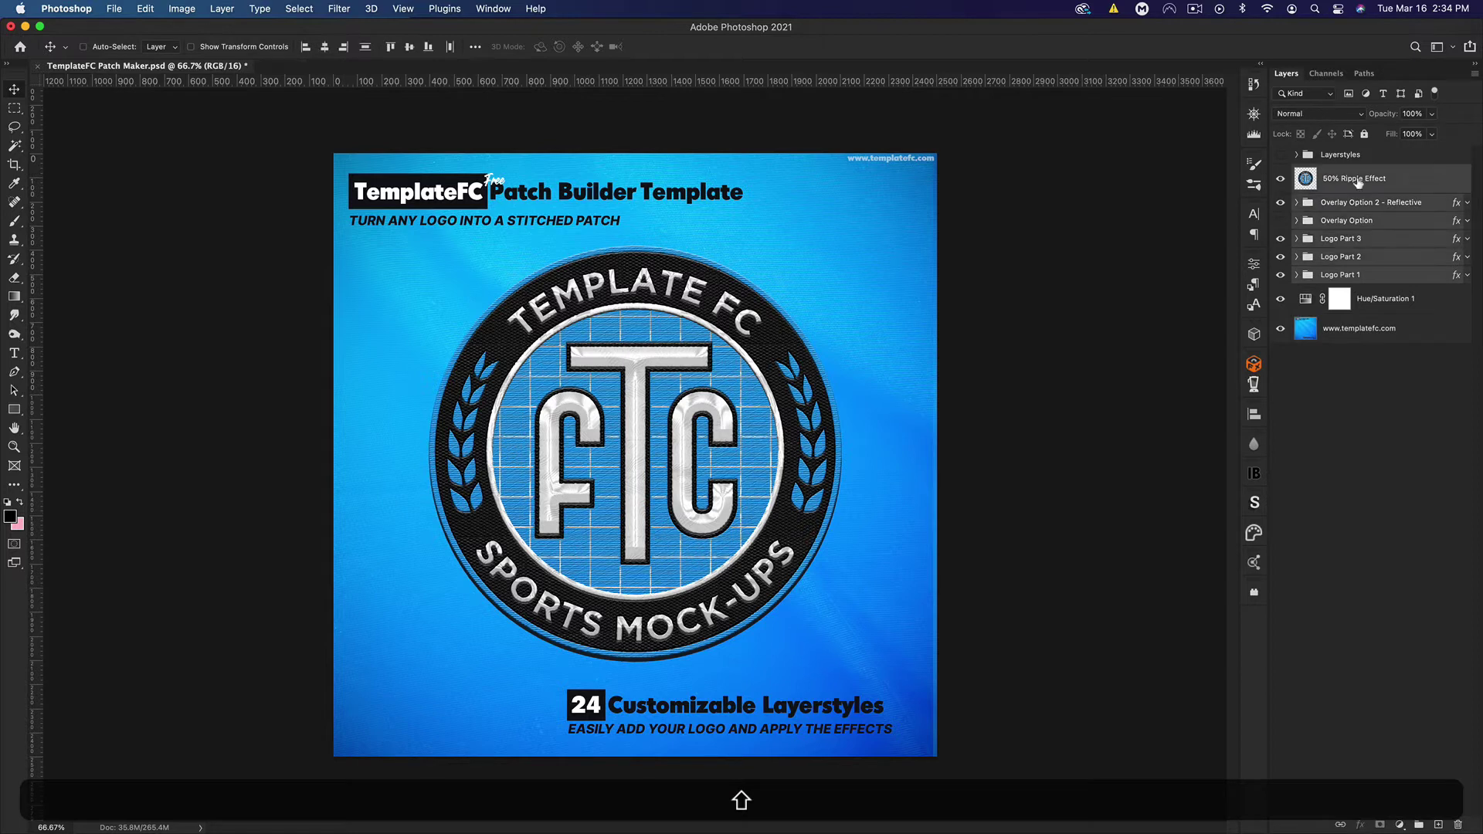
key(BackSpace)
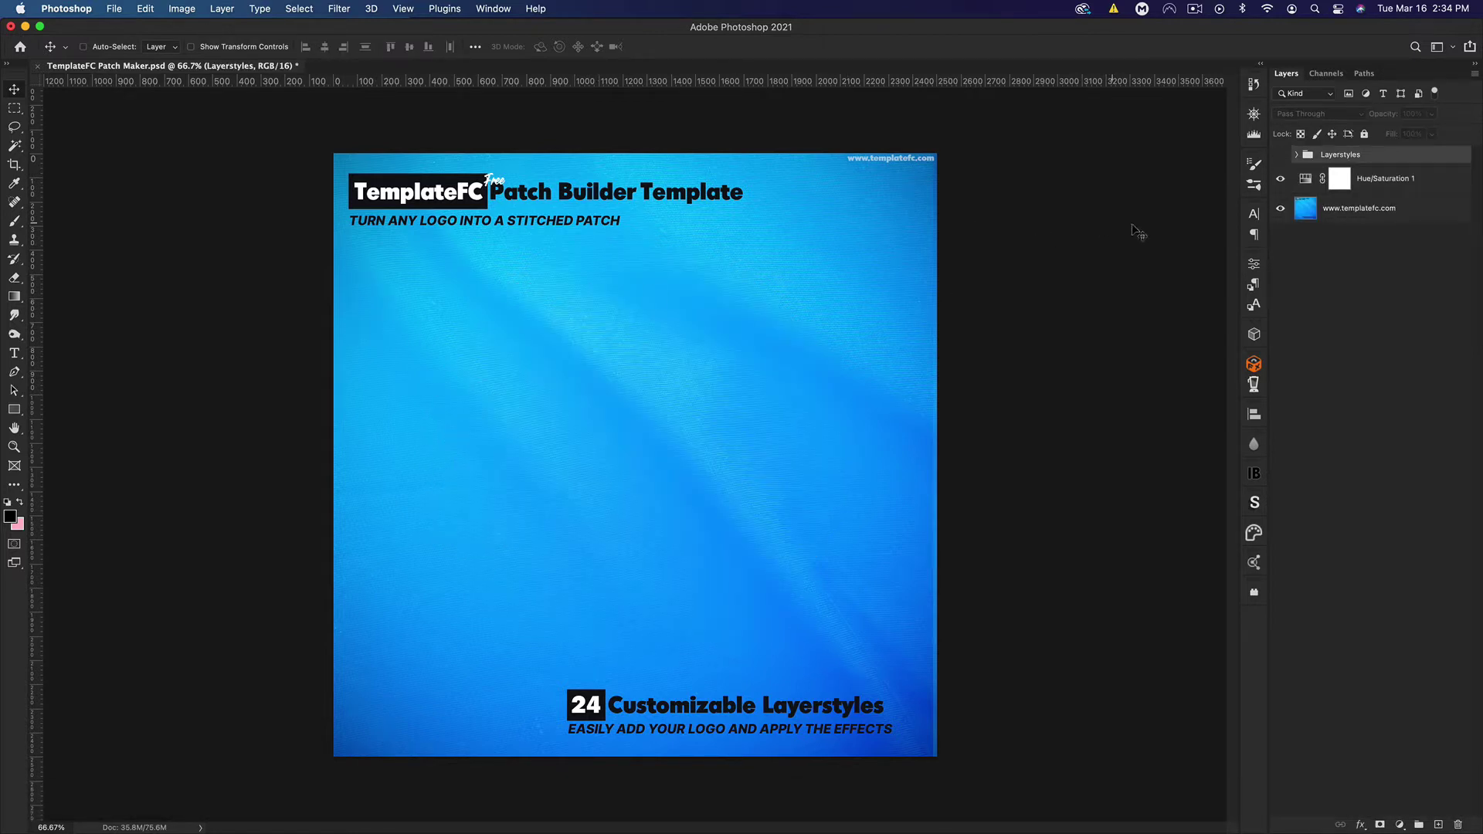
key(BackSpace)
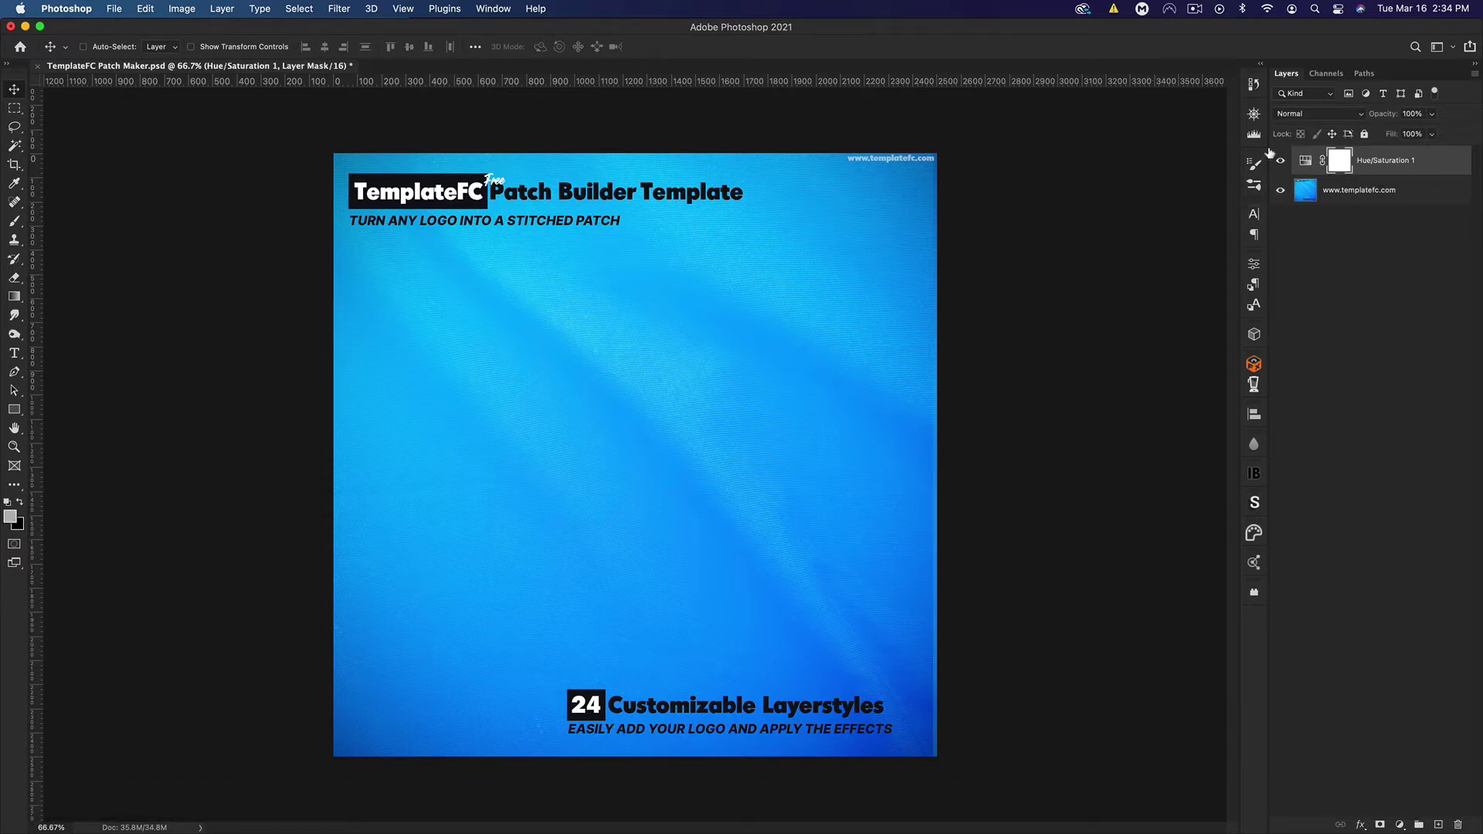
click(1412, 161)
key(BackSpace)
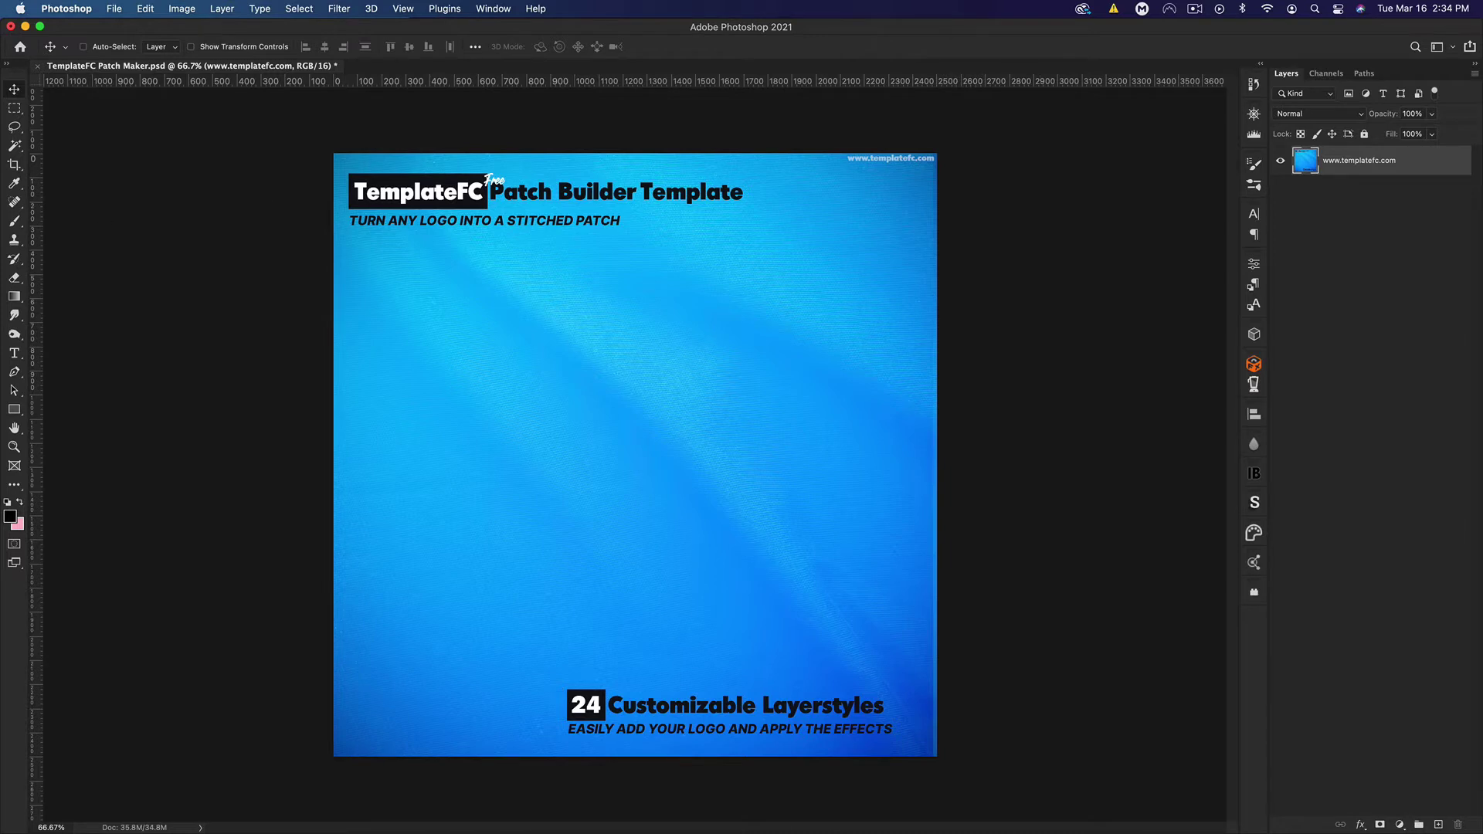
Paste the G logo onto new Layer 1, centre it on the guides, then zoom in
key(super+shift+alt+n)
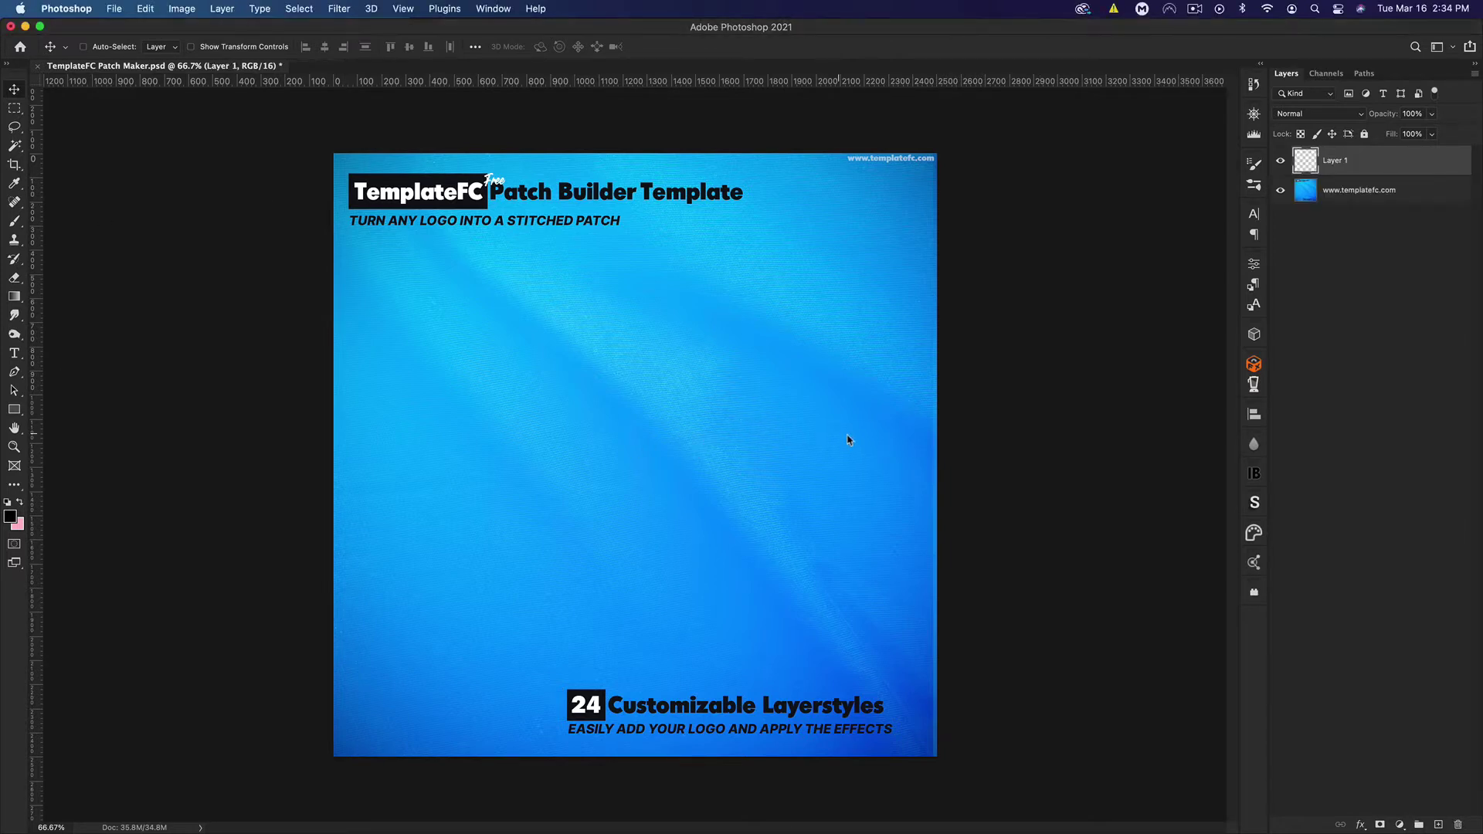
key(super+v)
drag(804, 430, 709, 441)
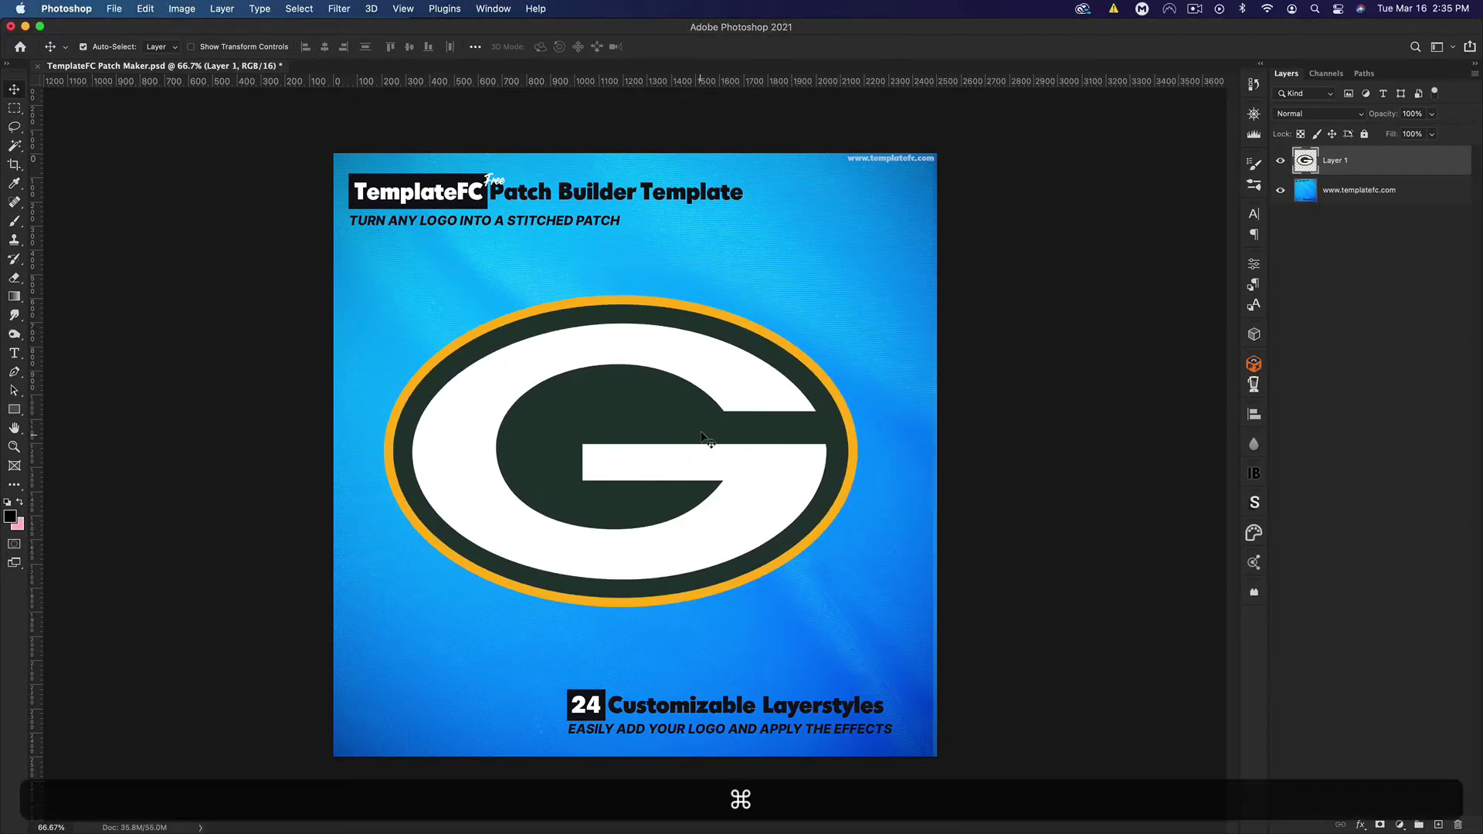
key(super+h)
key(super+t)
mouse_move(688, 384)
mouse_down()
mouse_move(710, 380)
mouse_move(697, 375)
mouse_move(698, 390)
mouse_move(699, 377)
mouse_up()
key(Return)
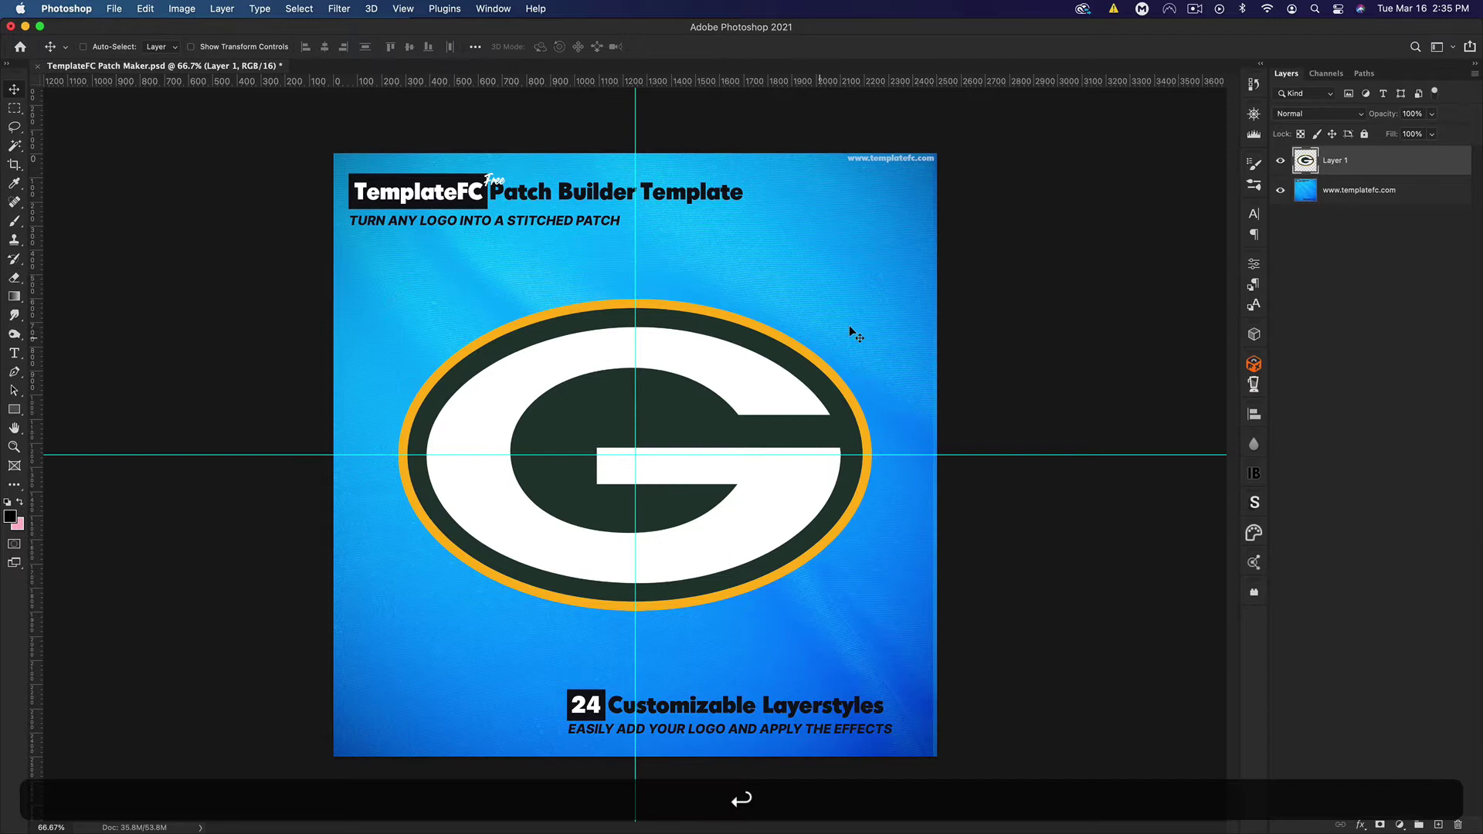
key(super)
key(super+h)
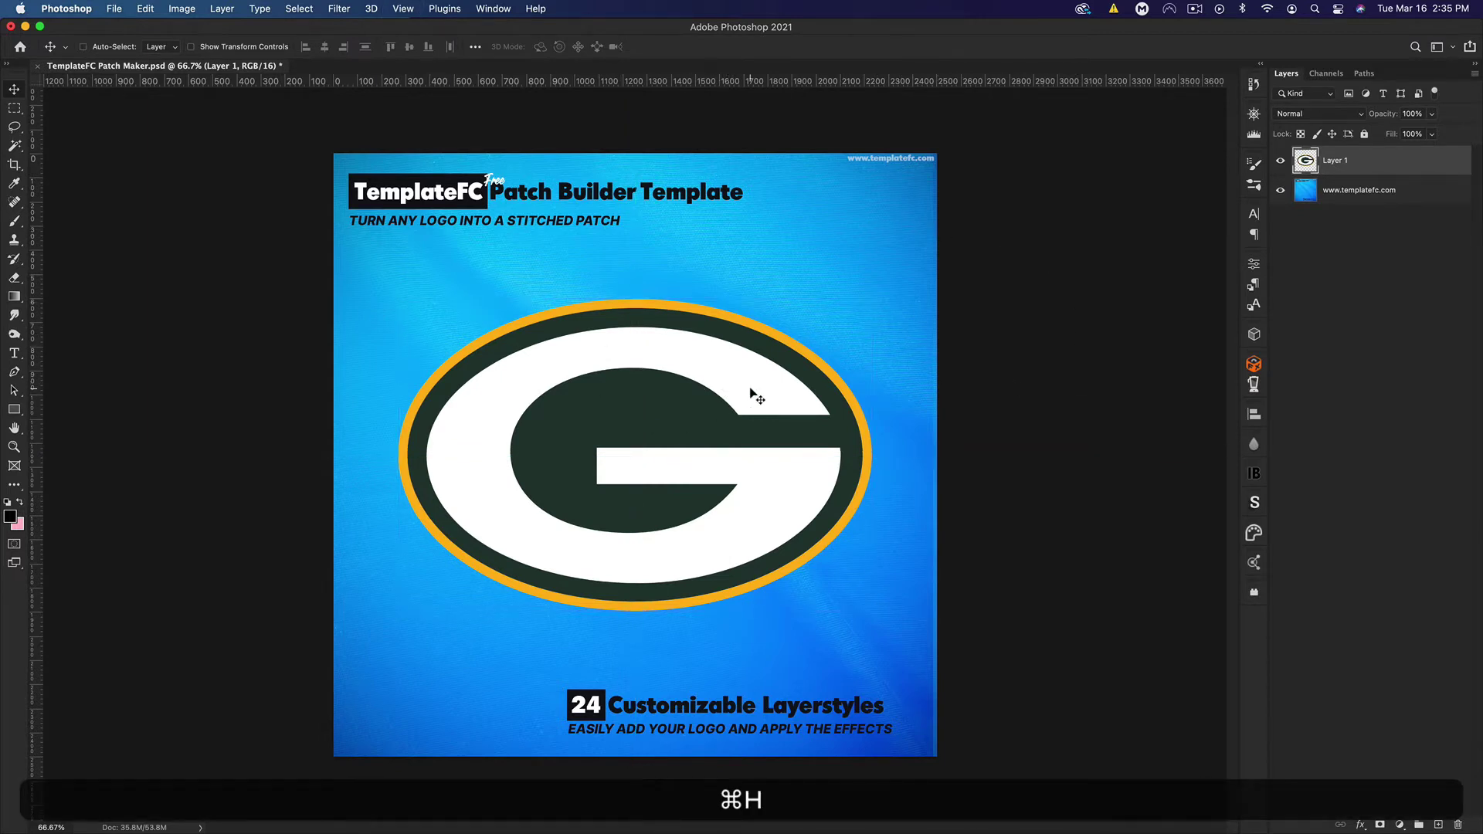
key(super+equal)
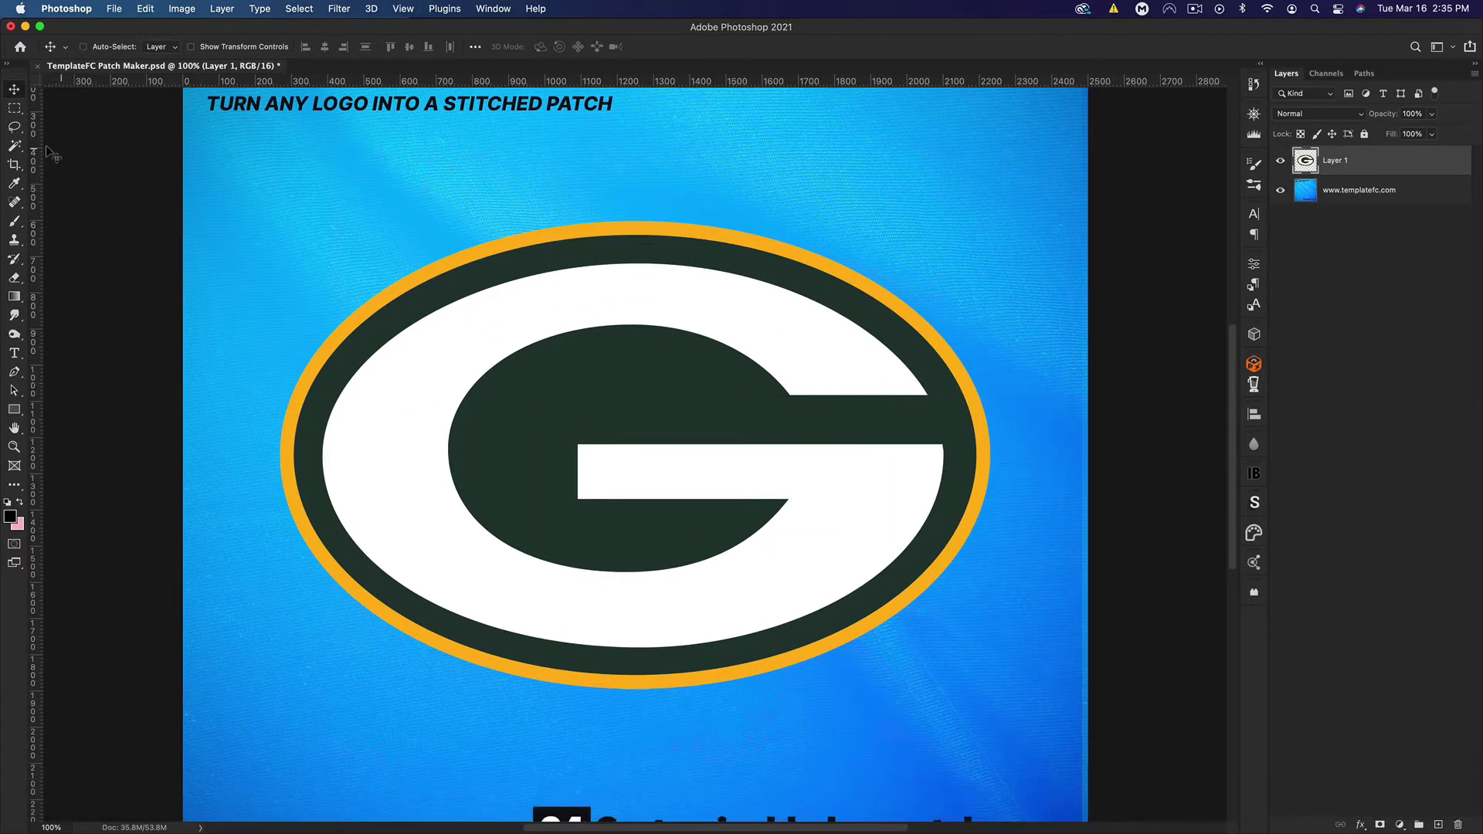
Magic-wand copy the gold rim, dark green parts and white area of Layer 1 onto separate layers
click(9, 147)
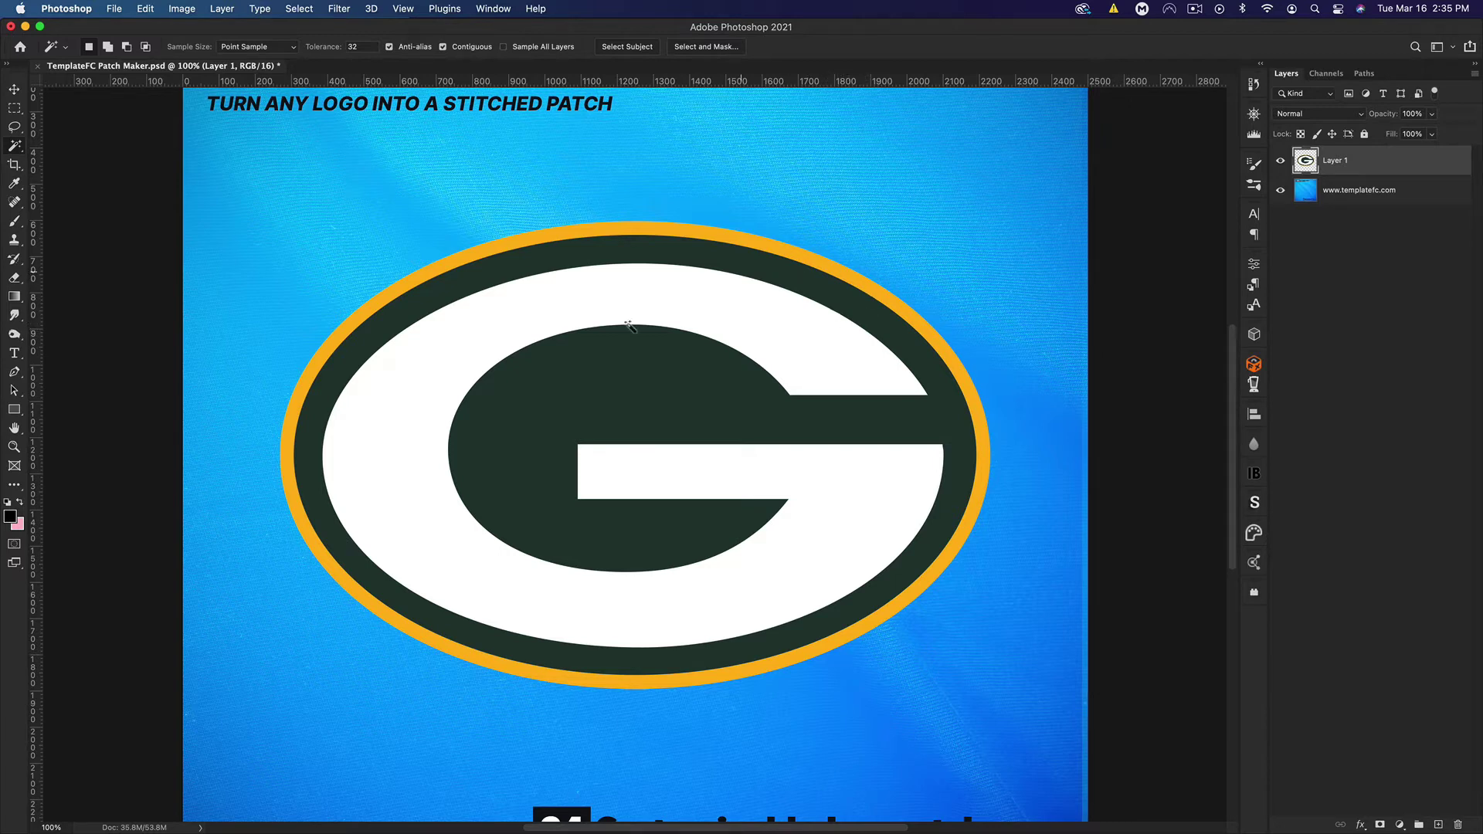
click(724, 234)
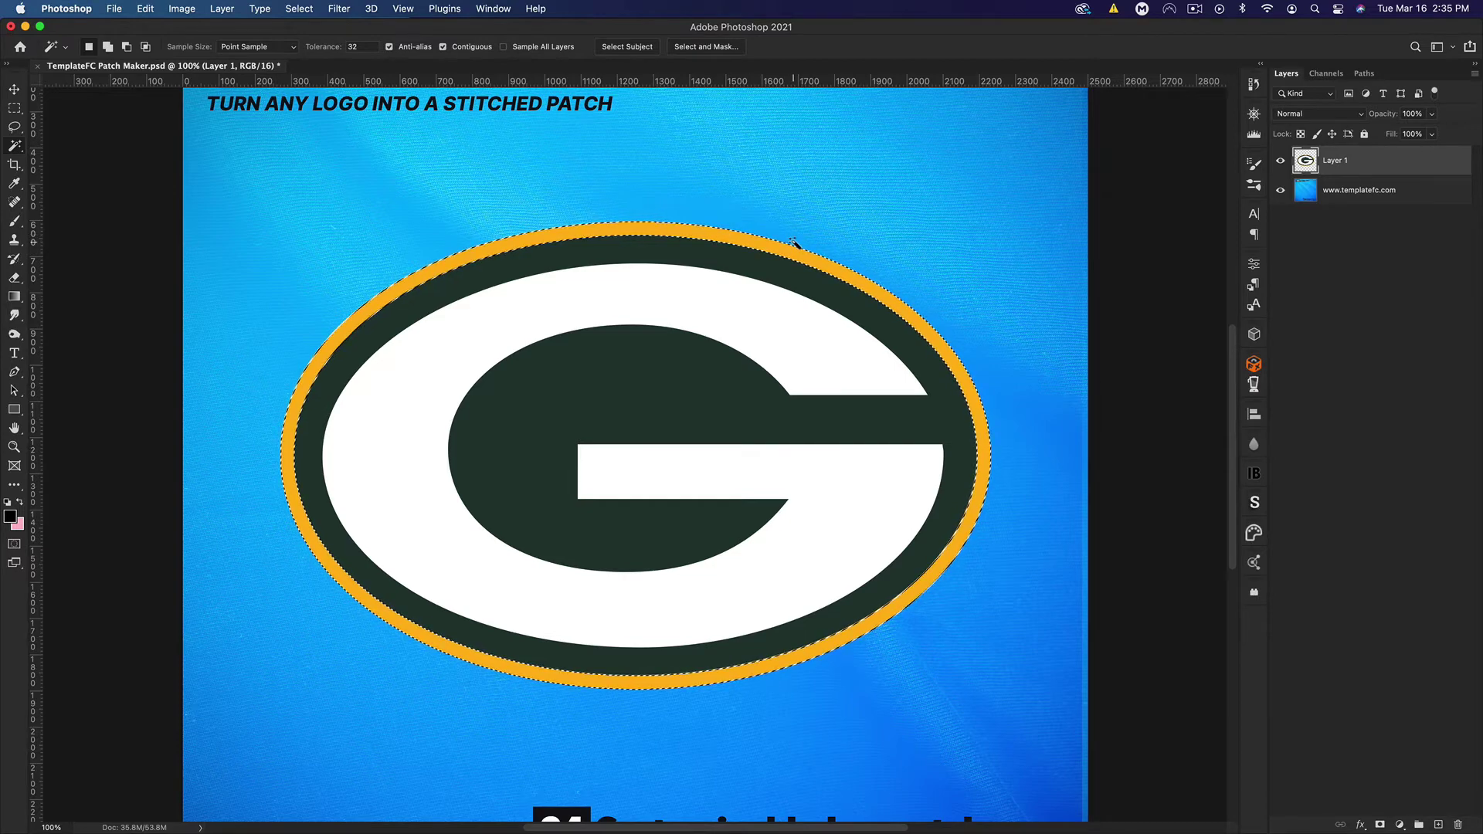
key(super+c)
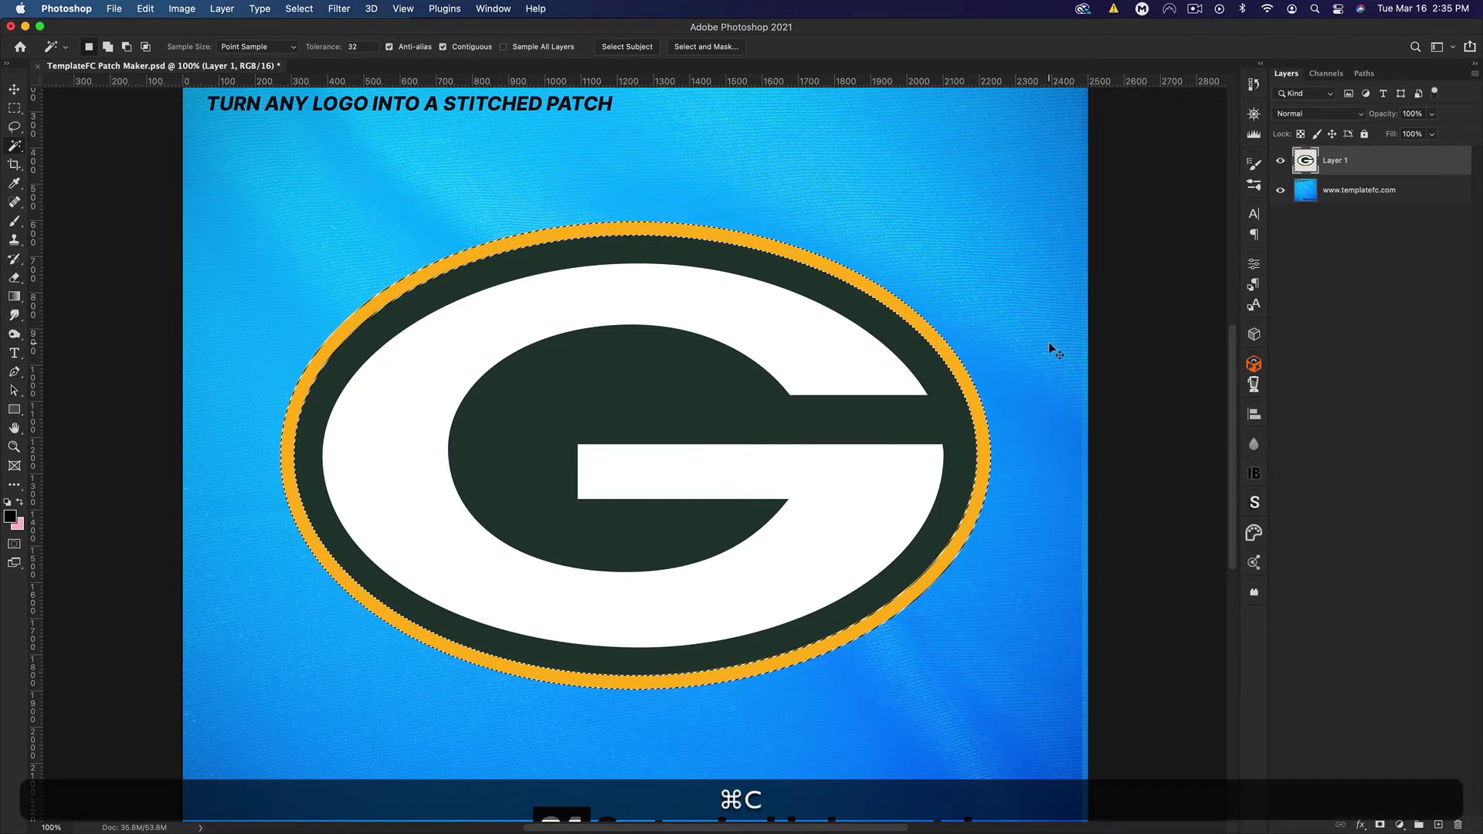
key(super+v)
click(1369, 197)
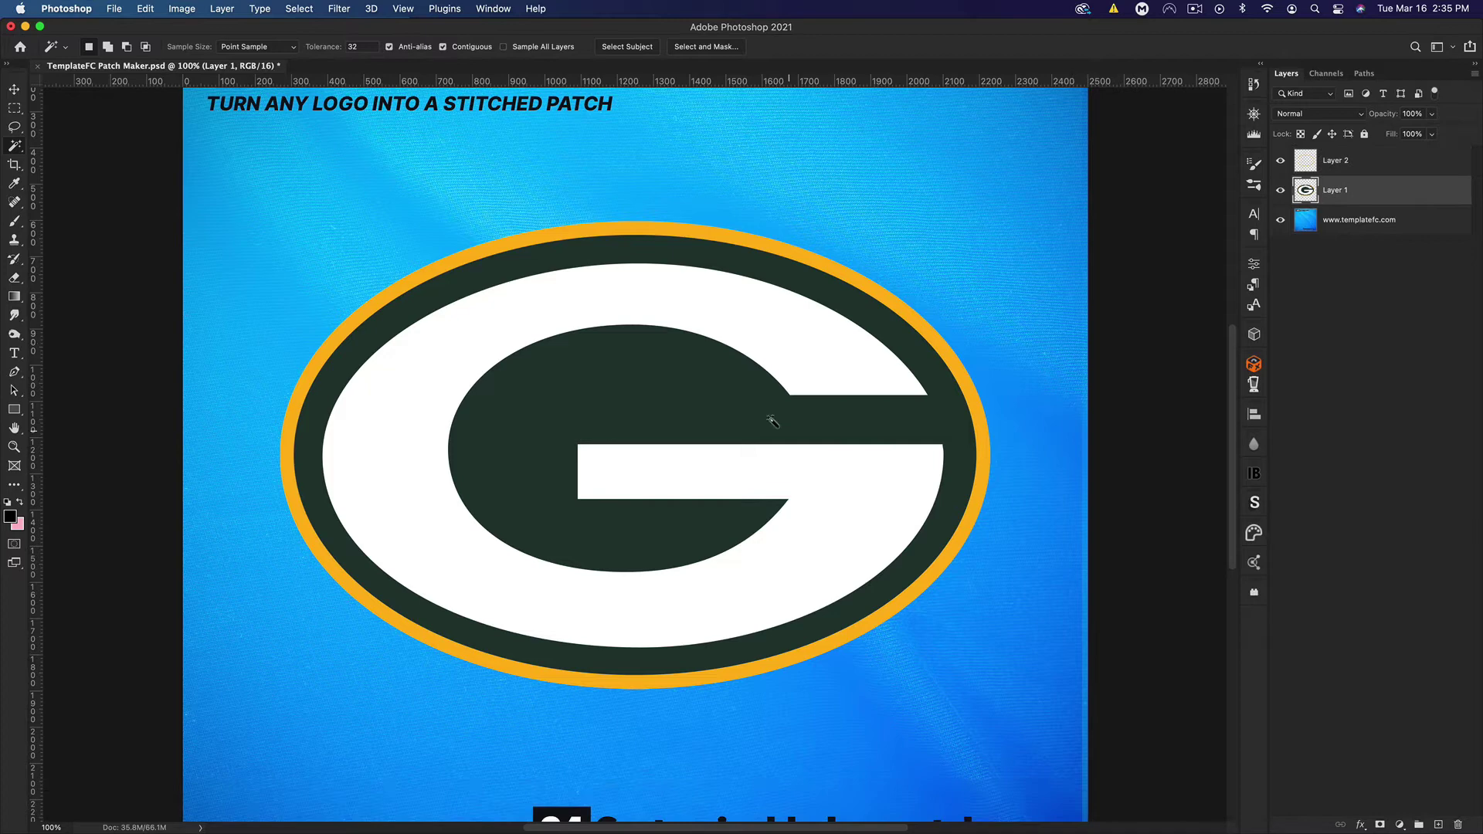
click(735, 401)
key(super+c)
key(super+v)
click(1369, 219)
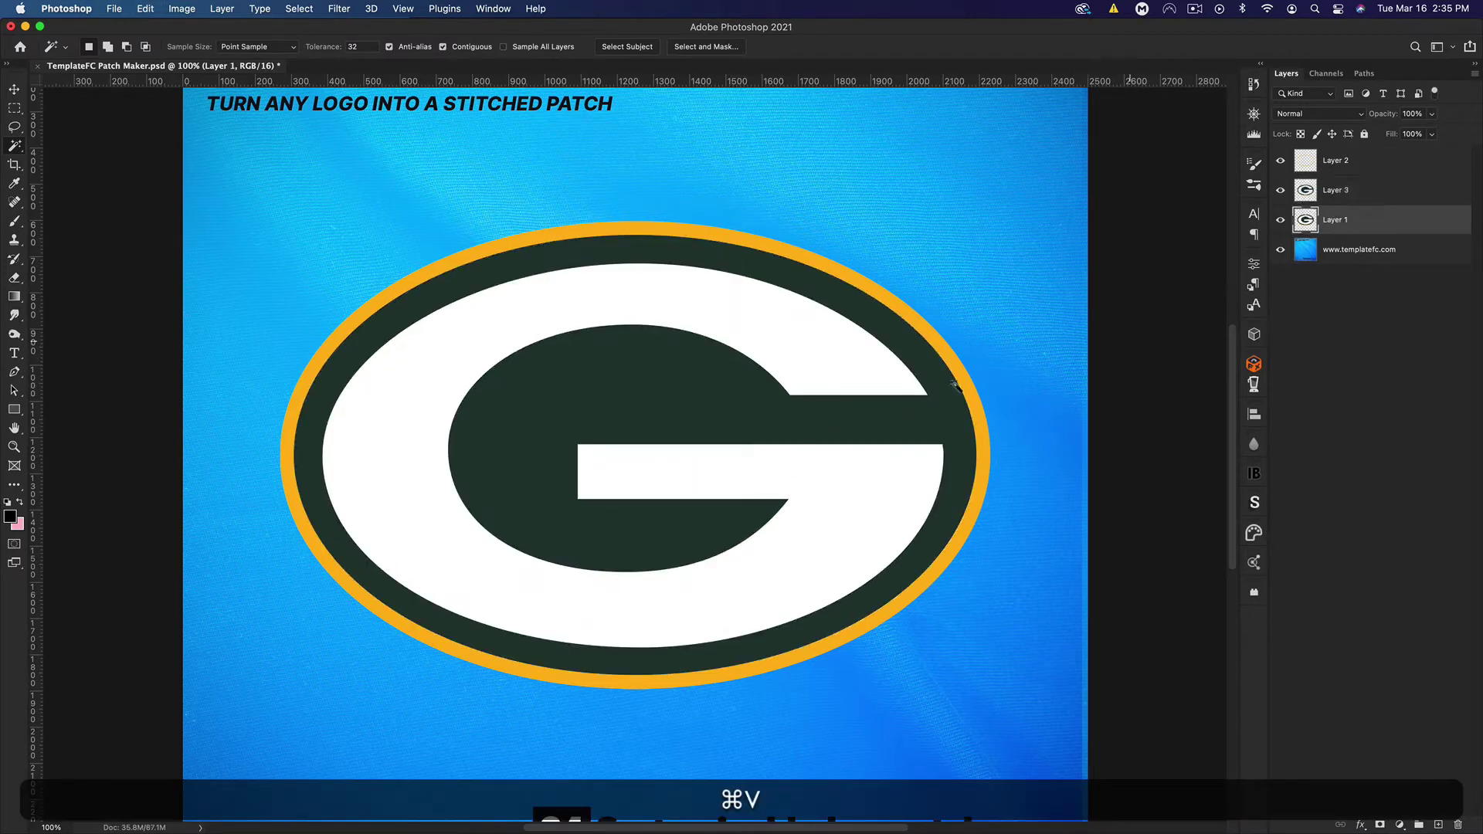
click(820, 341)
key(super+c)
key(super+v)
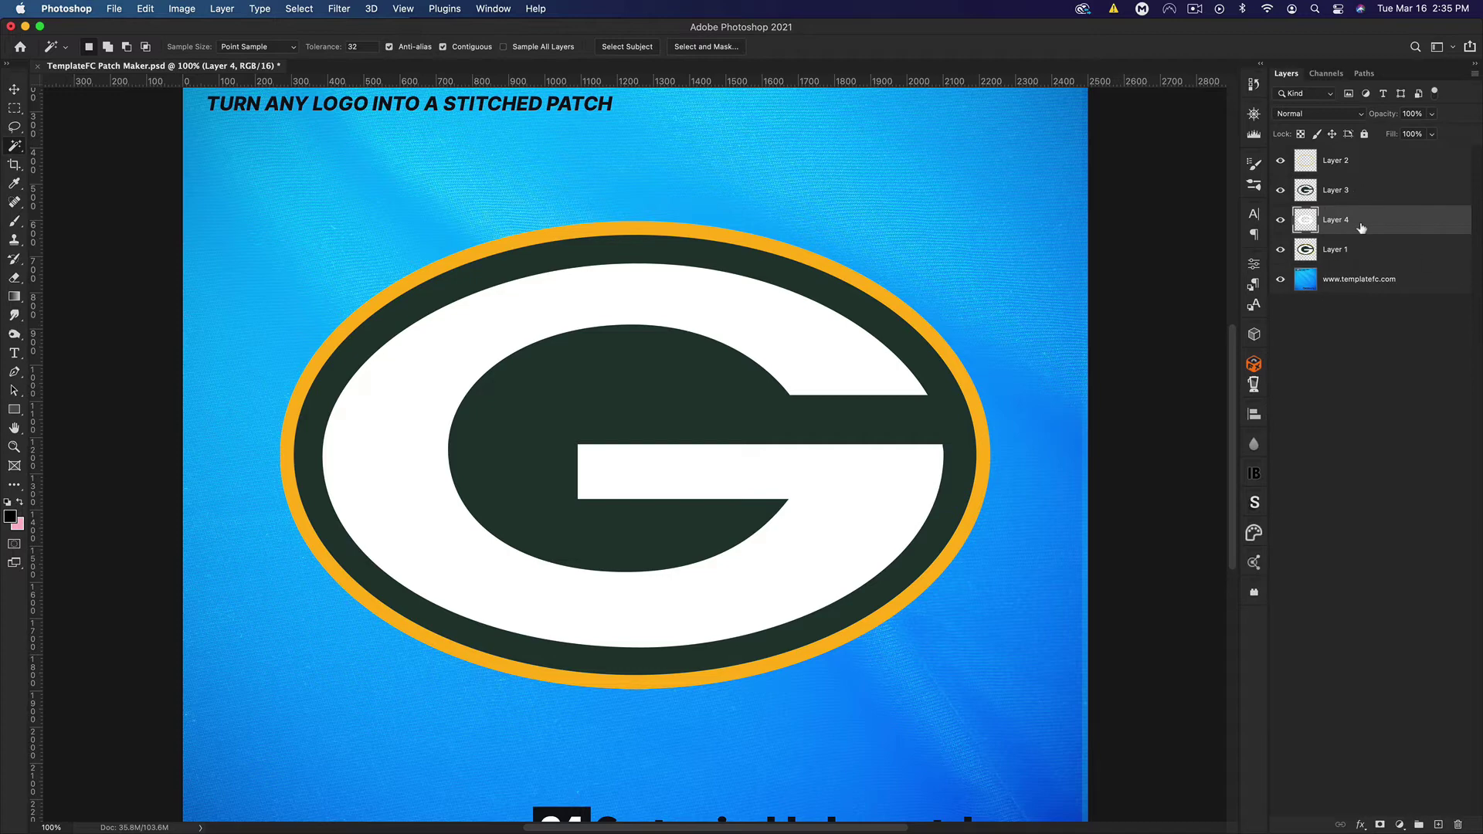
Open Layer 3's Patch Maker Layerstyles presets and preview the first-row stitch swatches
double_click(1372, 198)
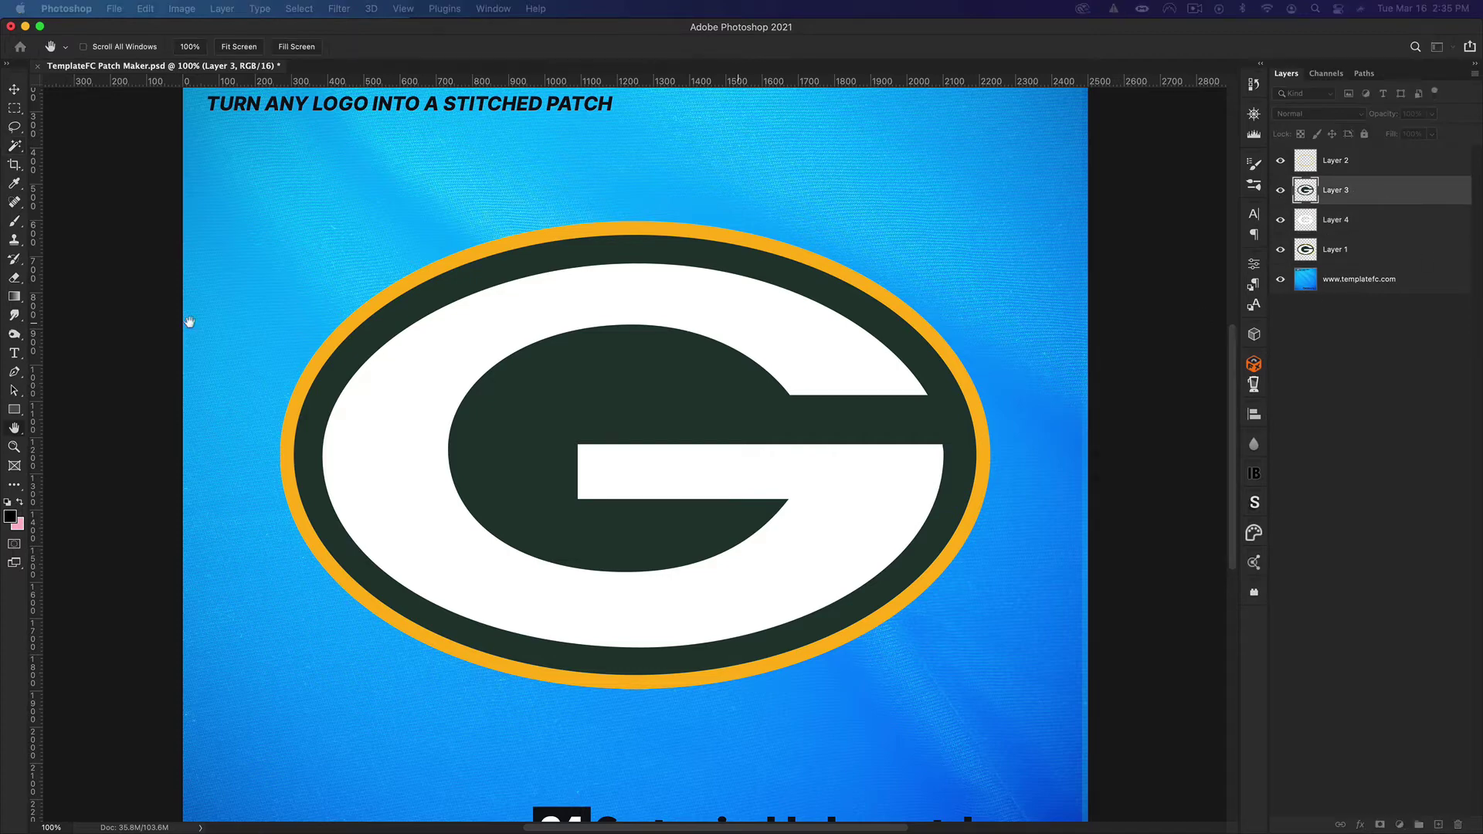
click(771, 234)
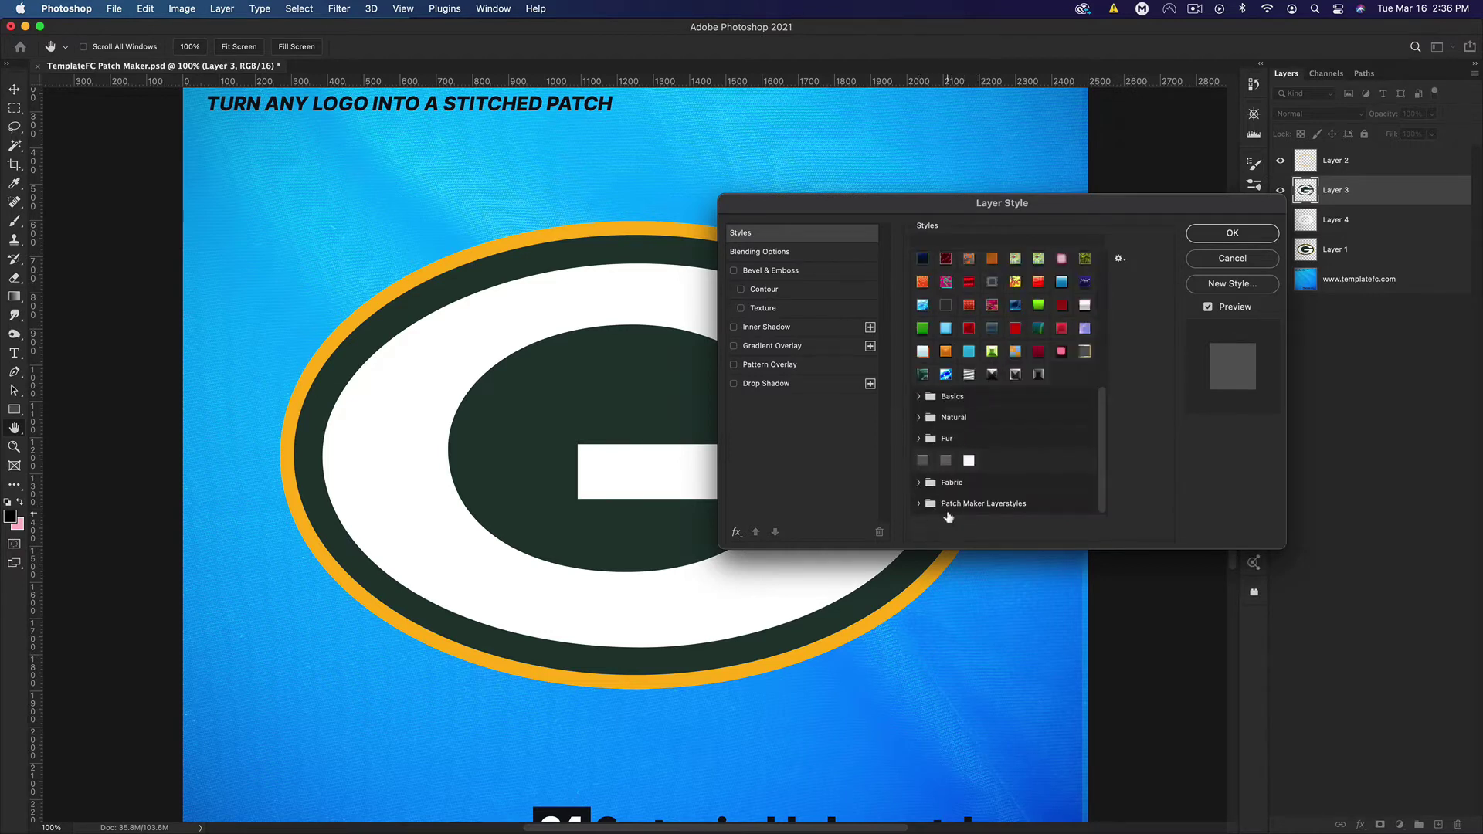
click(921, 504)
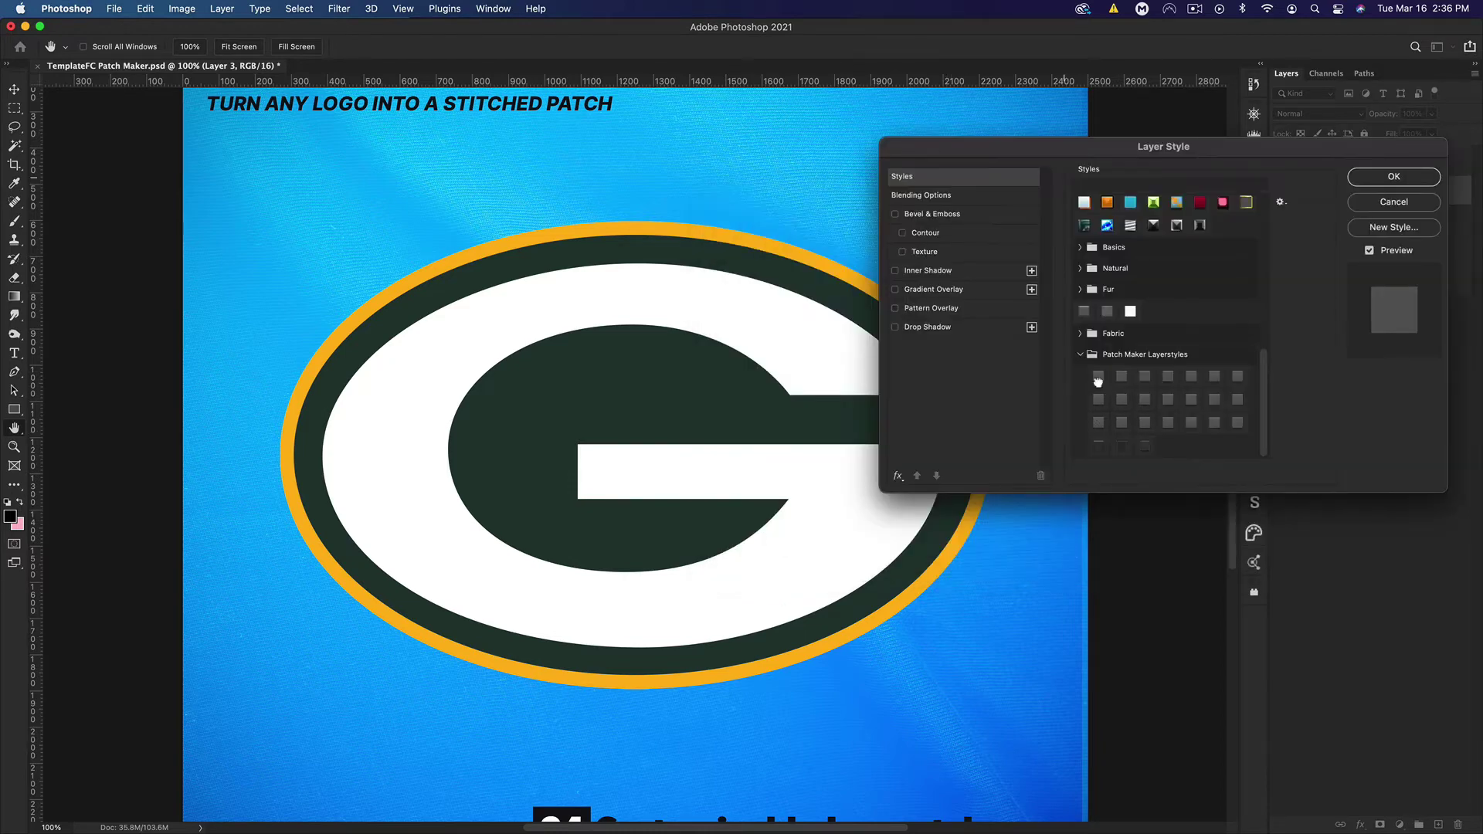
click(1098, 376)
click(1122, 376)
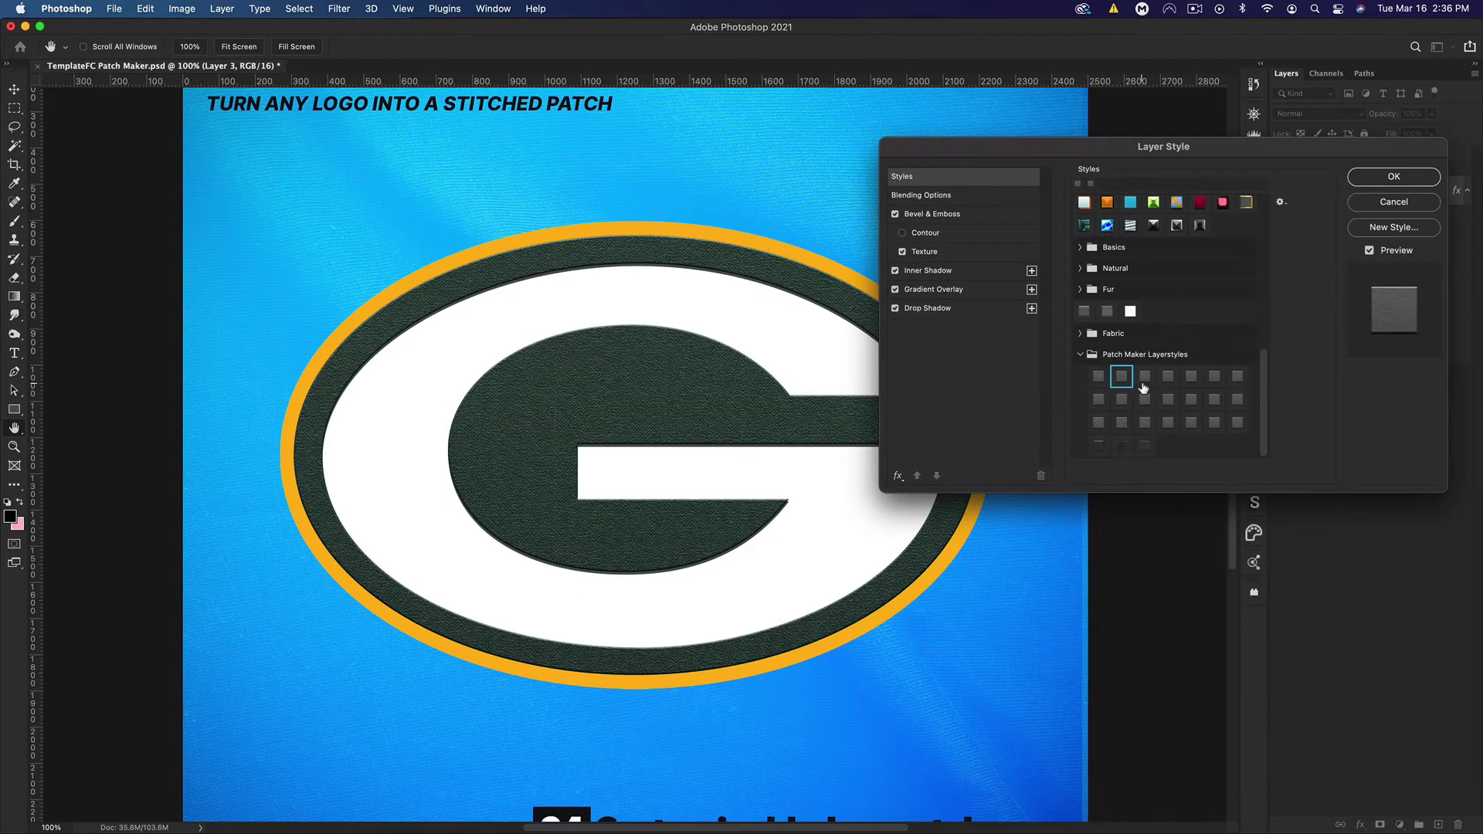
click(1145, 376)
click(1168, 376)
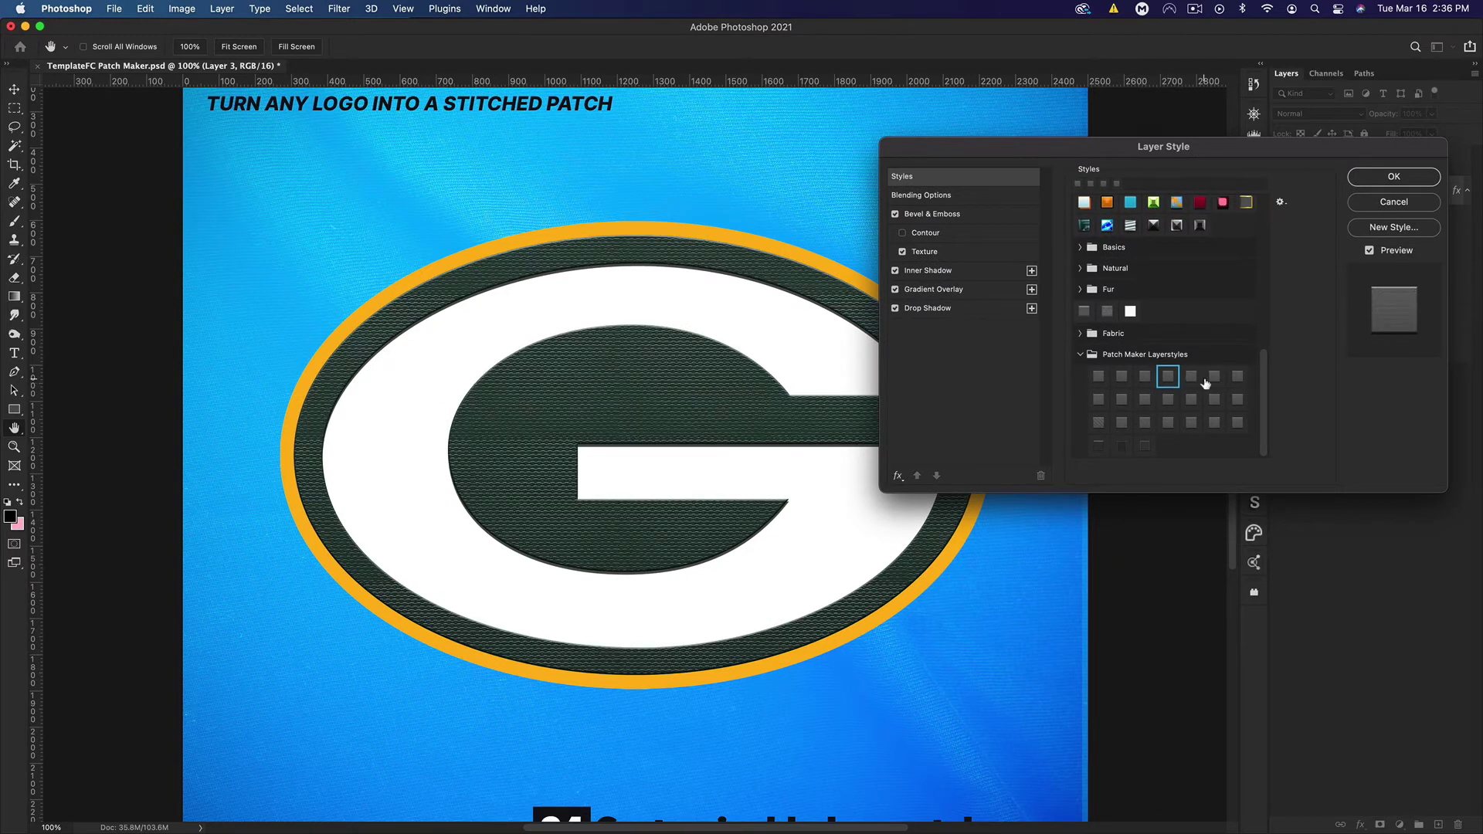
click(1214, 376)
click(1236, 378)
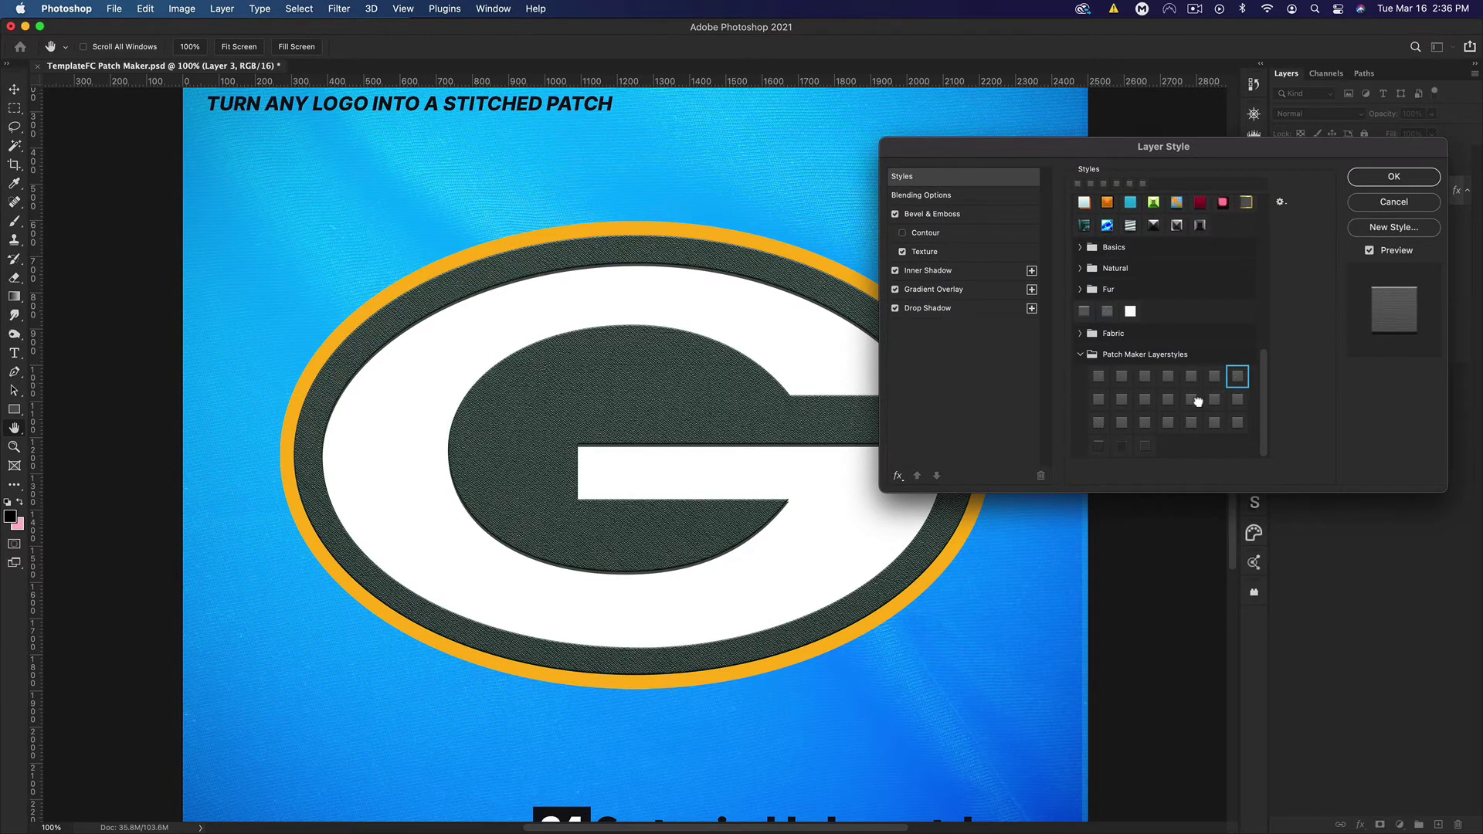
Try the second- and third-row stitch swatches, settling on the woven diamond stitch
click(1099, 399)
click(1121, 400)
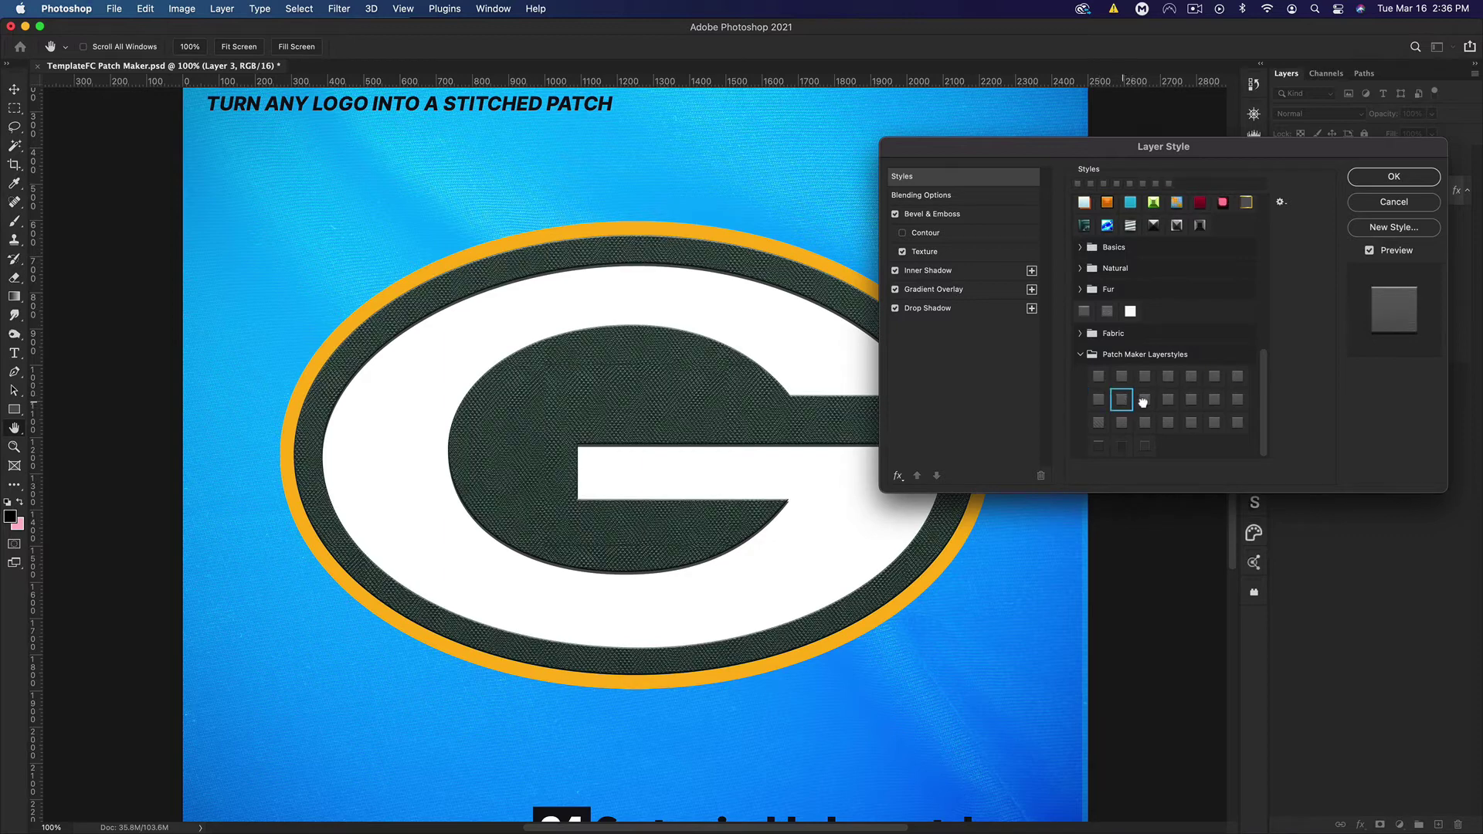
click(1144, 400)
click(1168, 400)
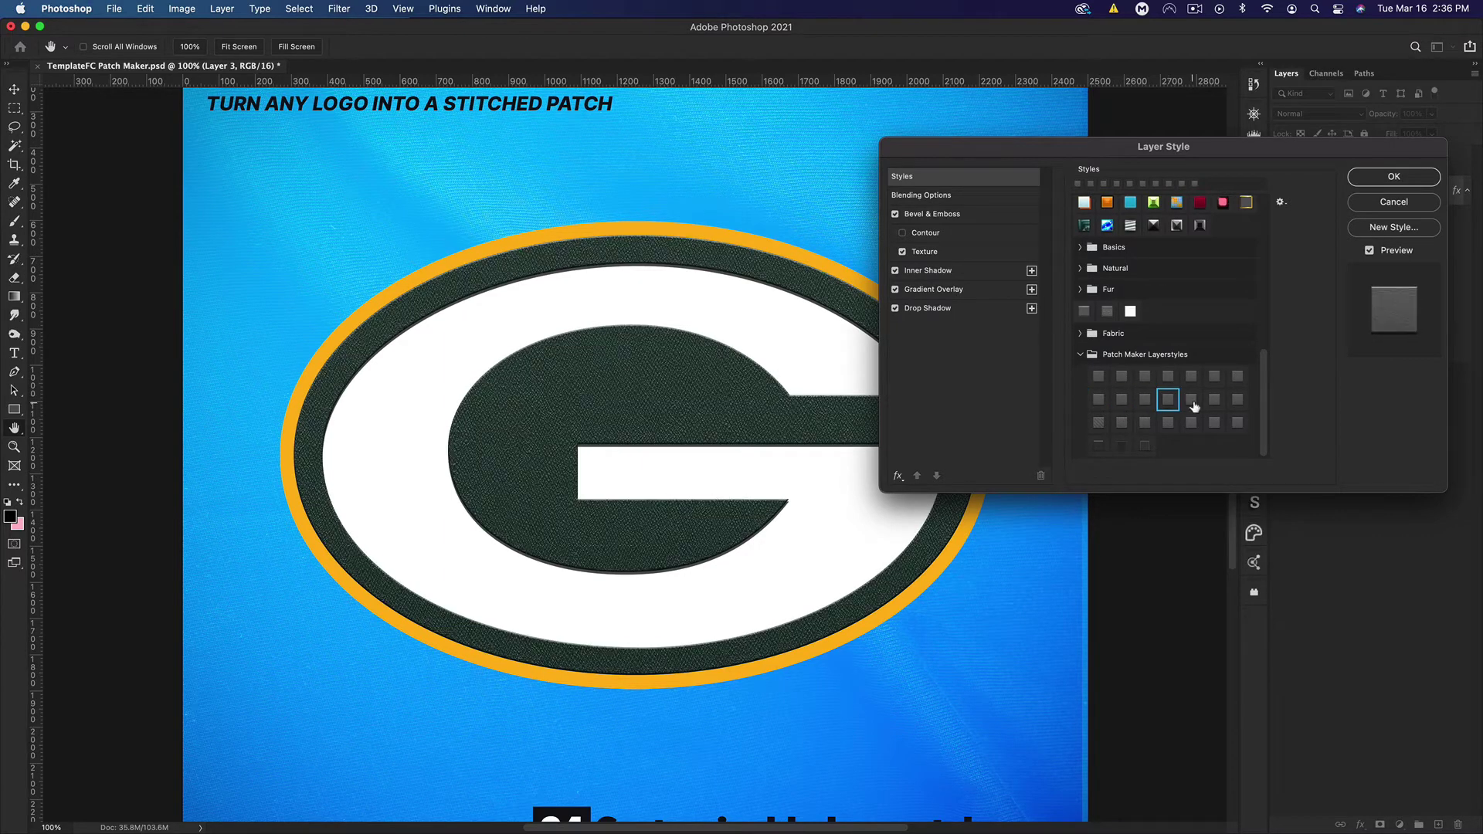
click(1191, 400)
click(1215, 401)
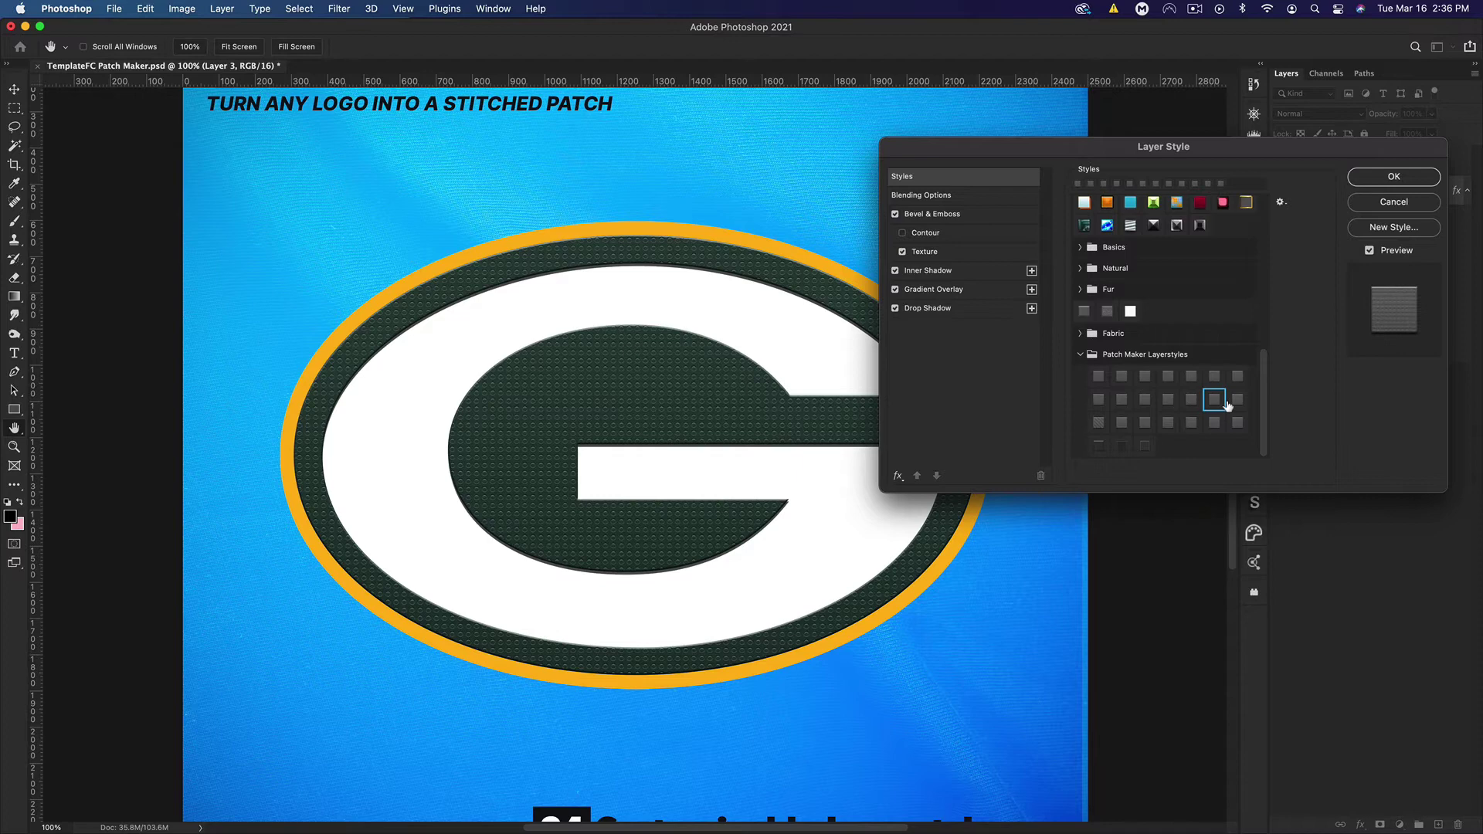
click(1237, 400)
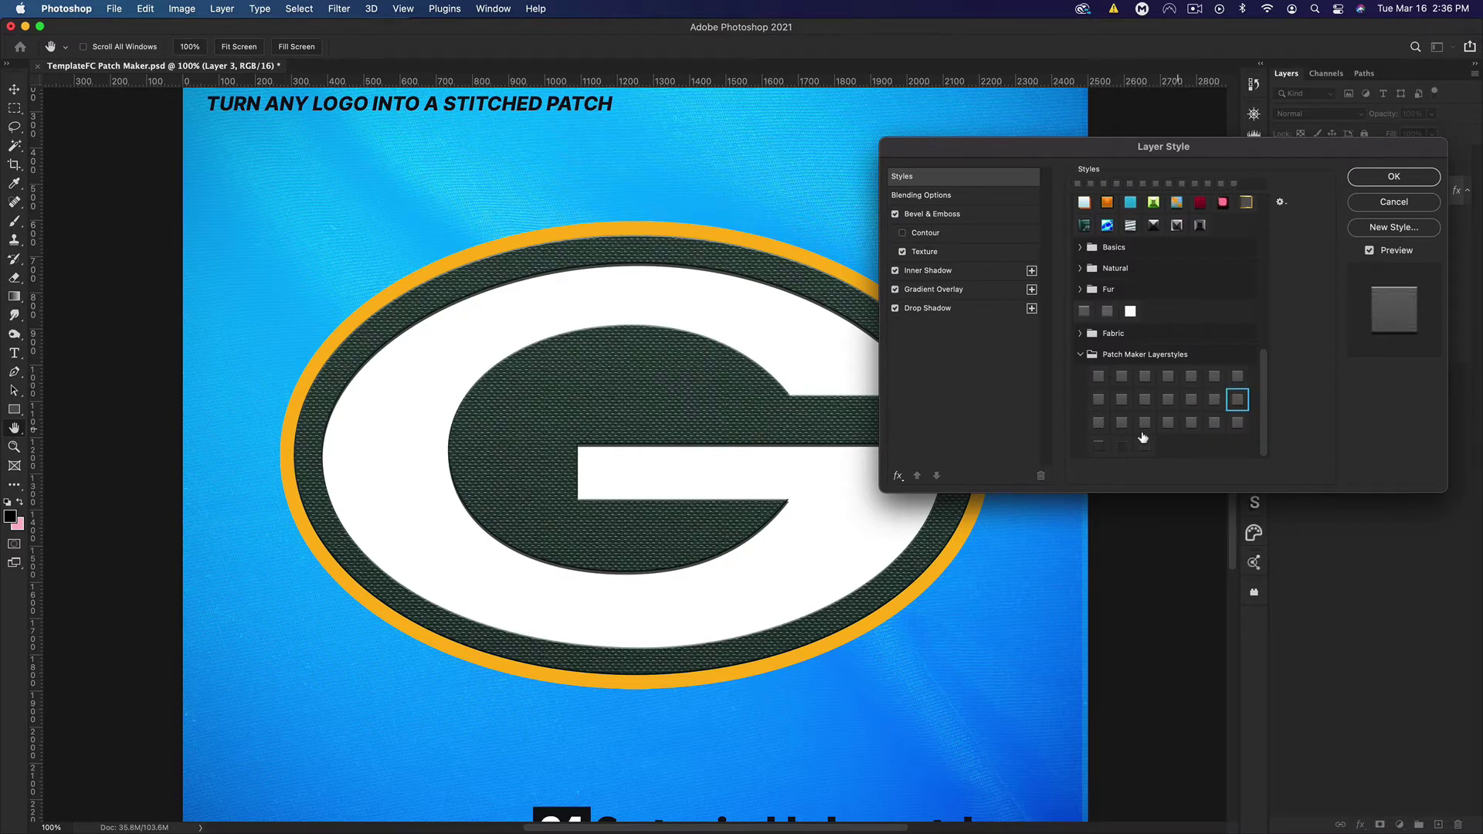
click(1105, 424)
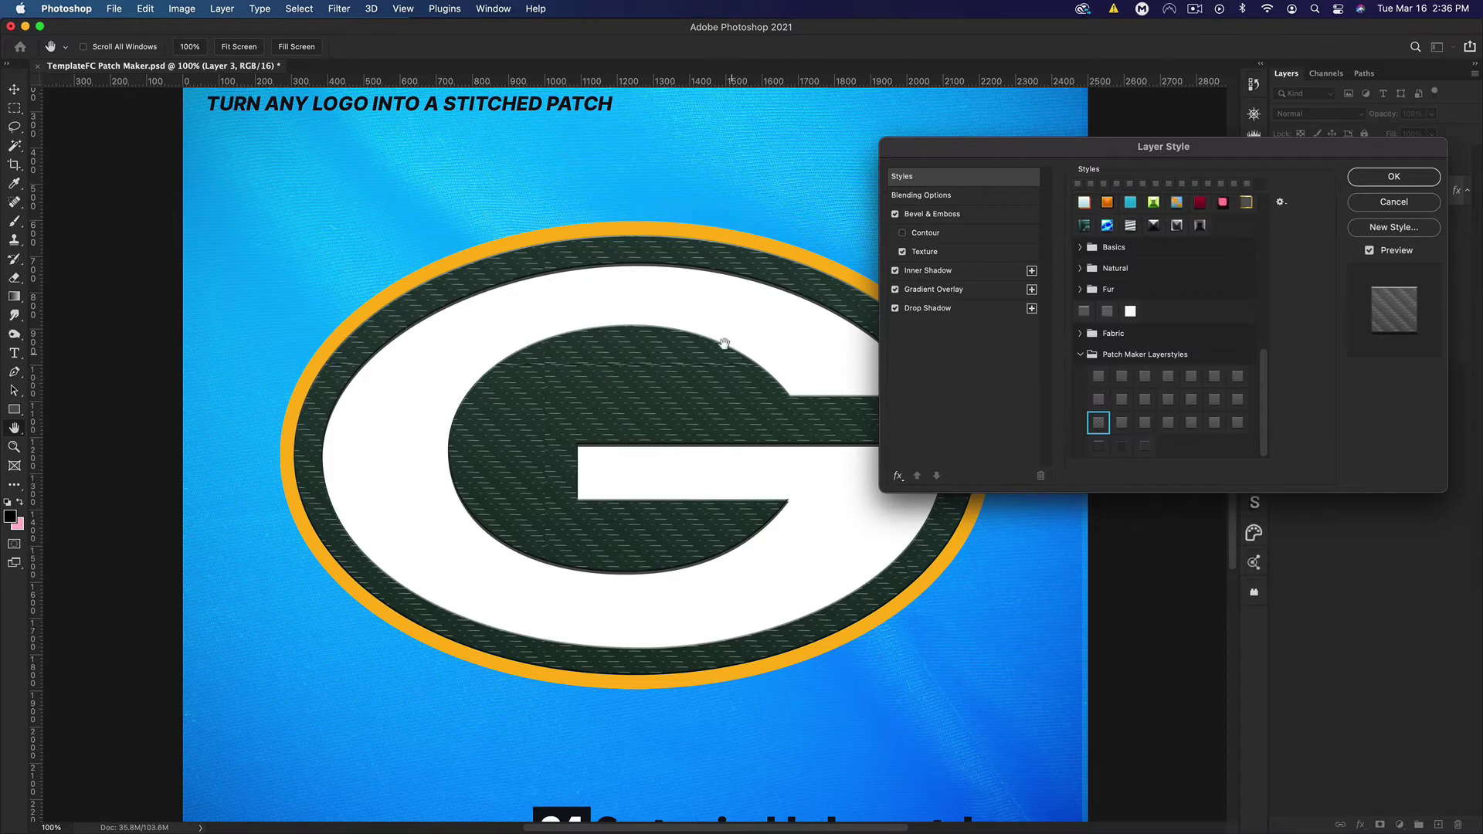
click(1122, 422)
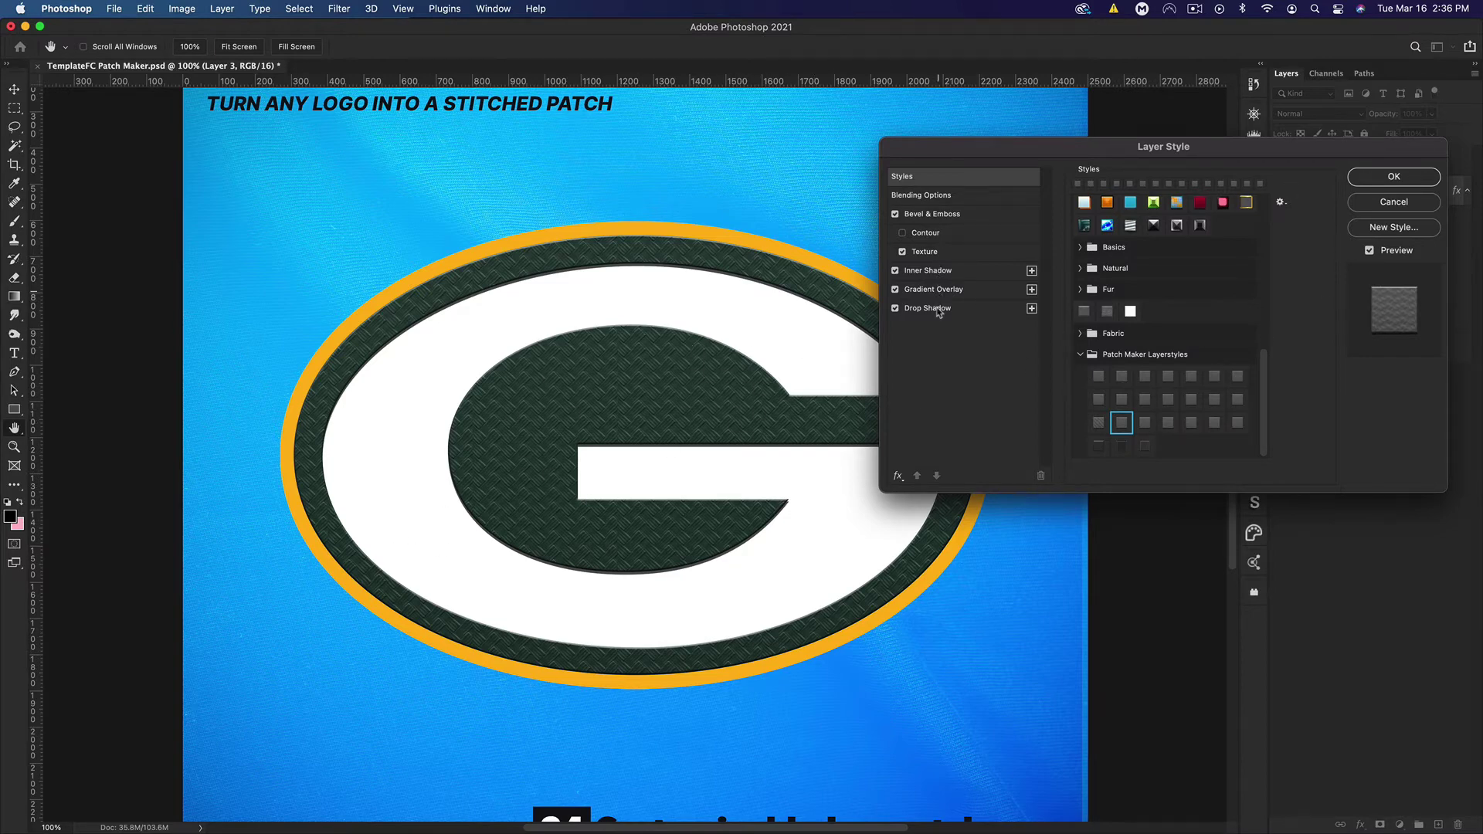
click(1384, 181)
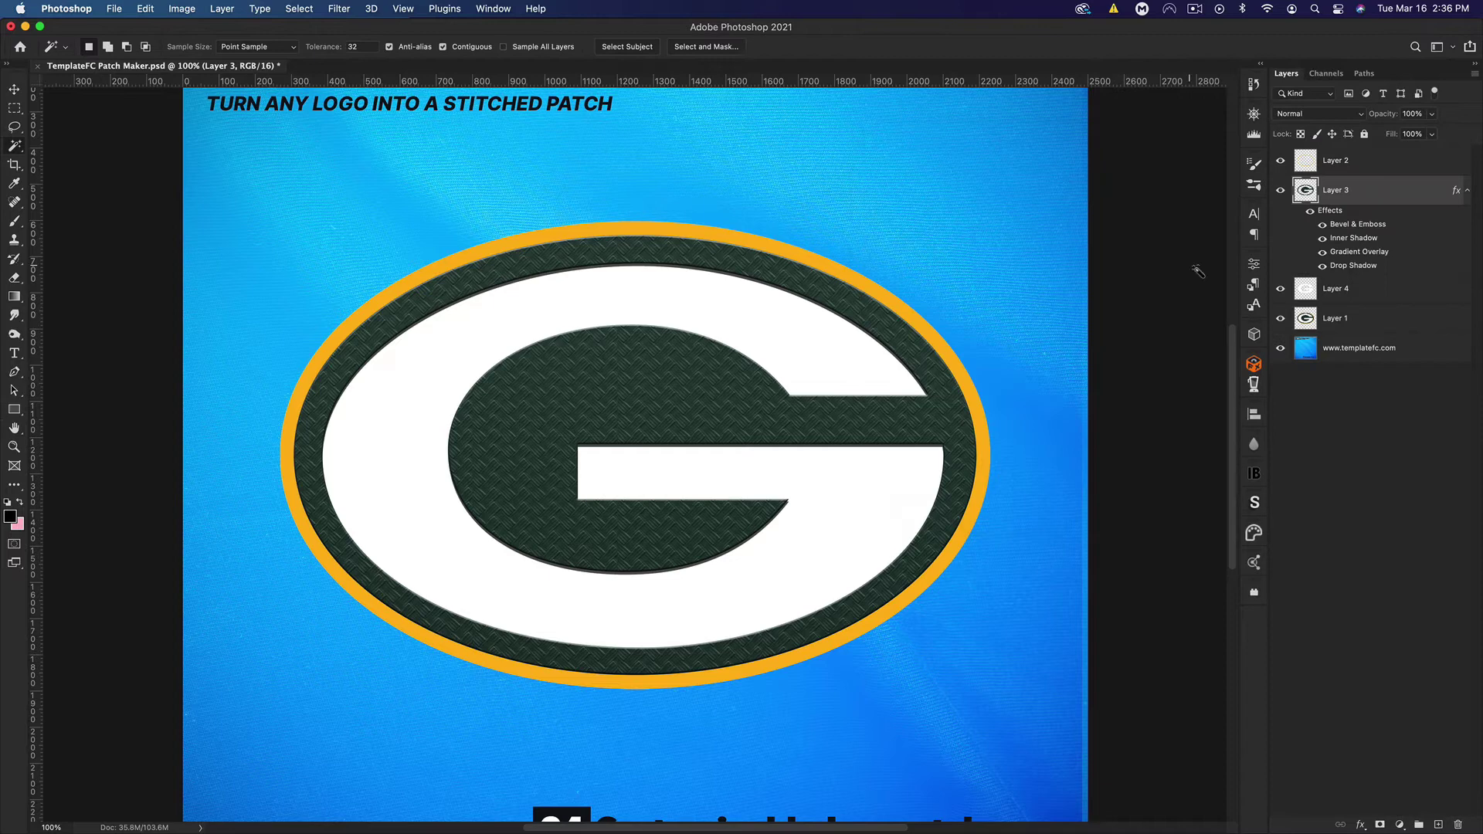
Apply the row 3, column 3 diagonal Patch Maker stitch style to Layer 2's gold rim
double_click(1387, 162)
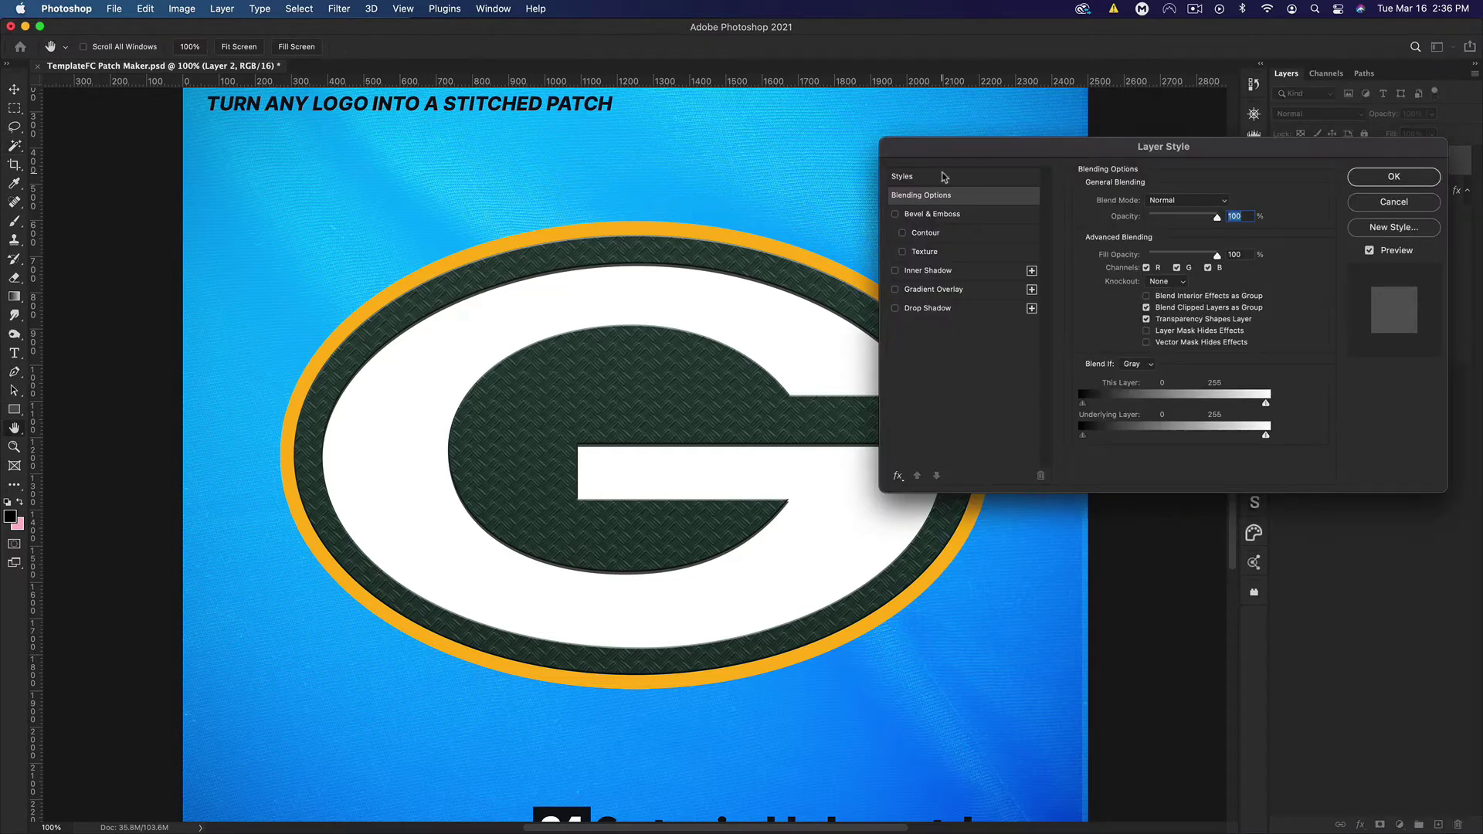
click(942, 177)
click(1083, 450)
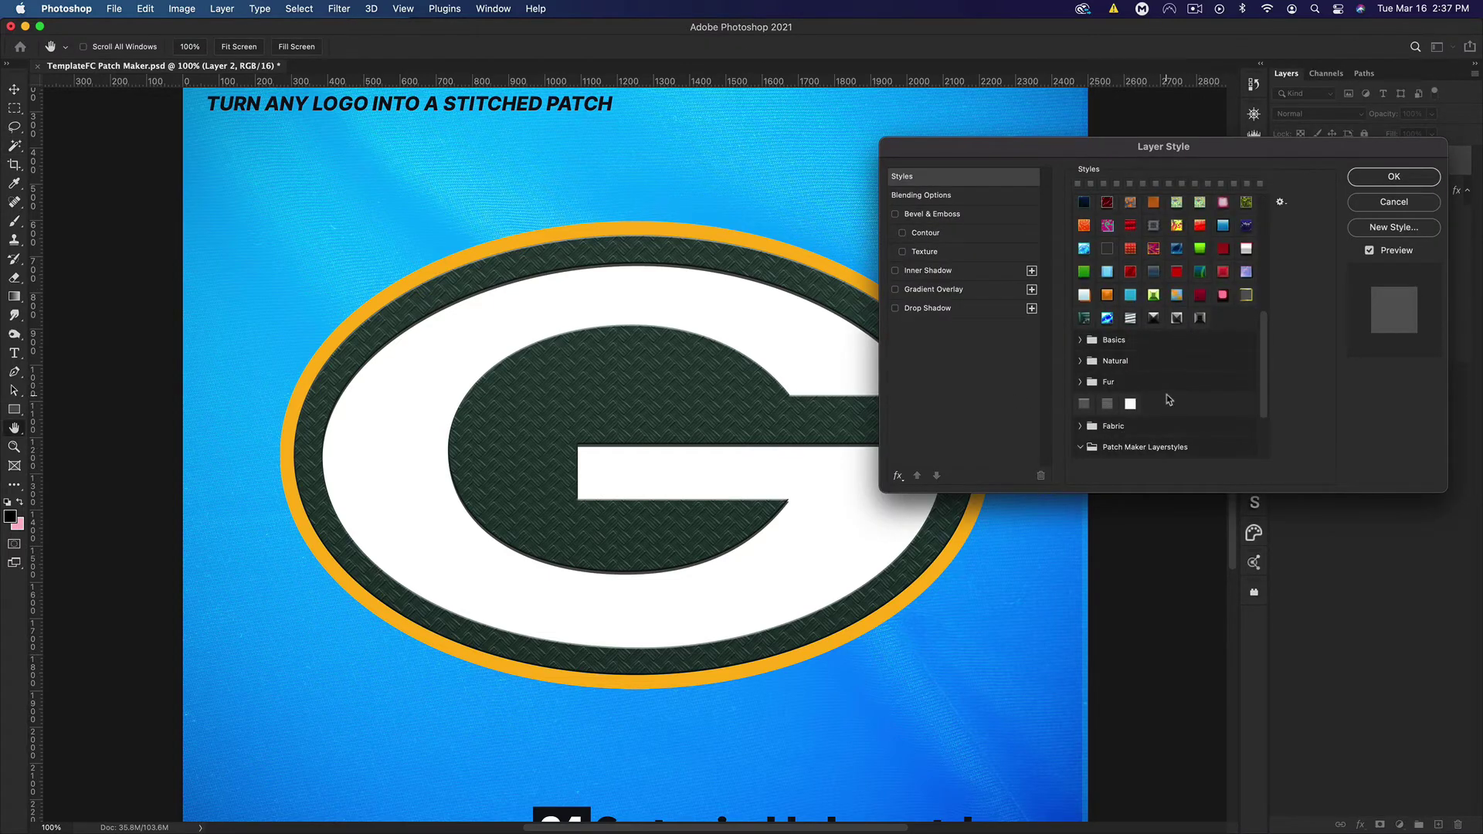
scroll(1097, 410, down, 3)
click(1099, 377)
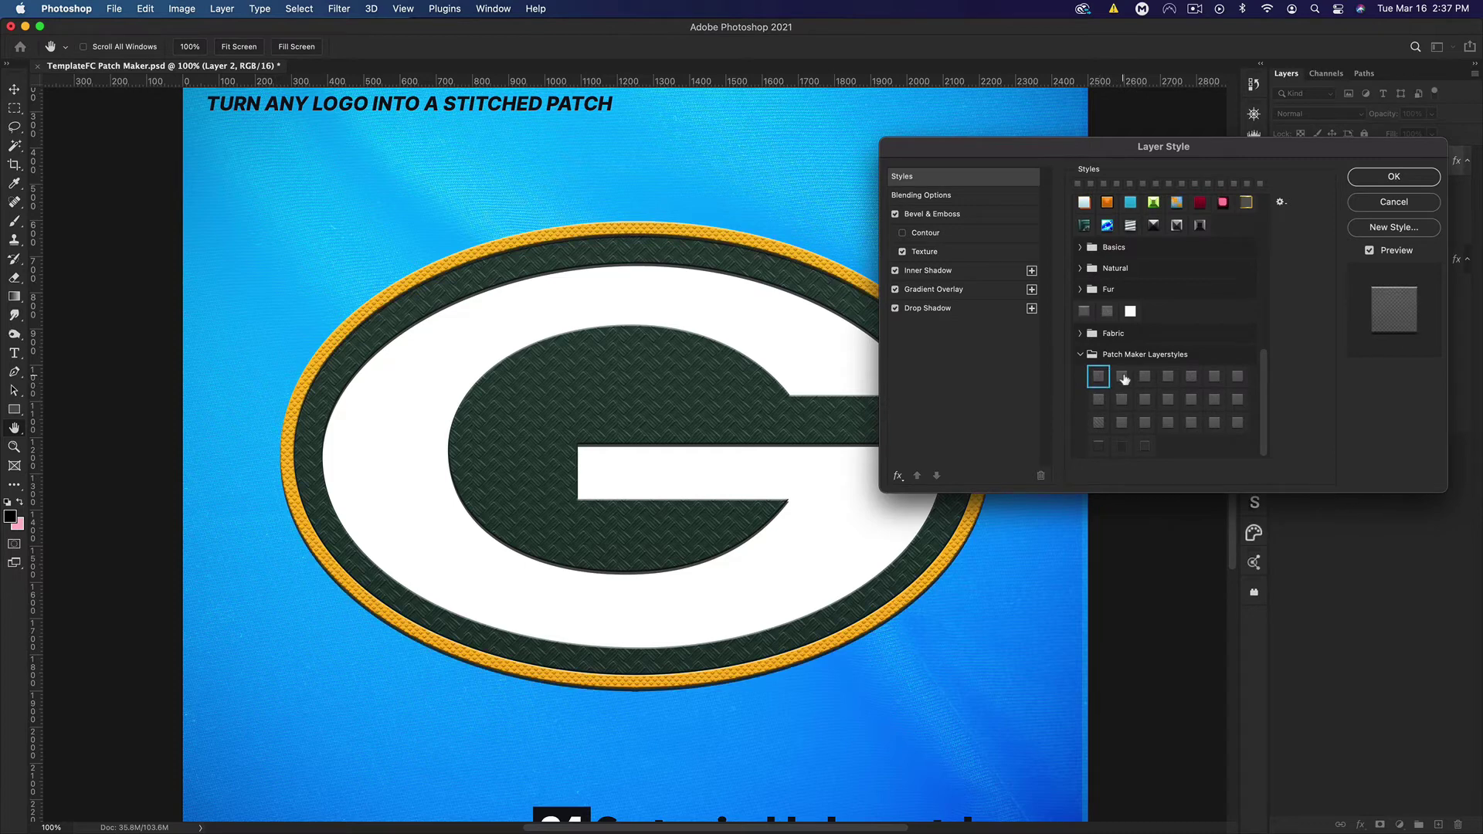
click(1122, 377)
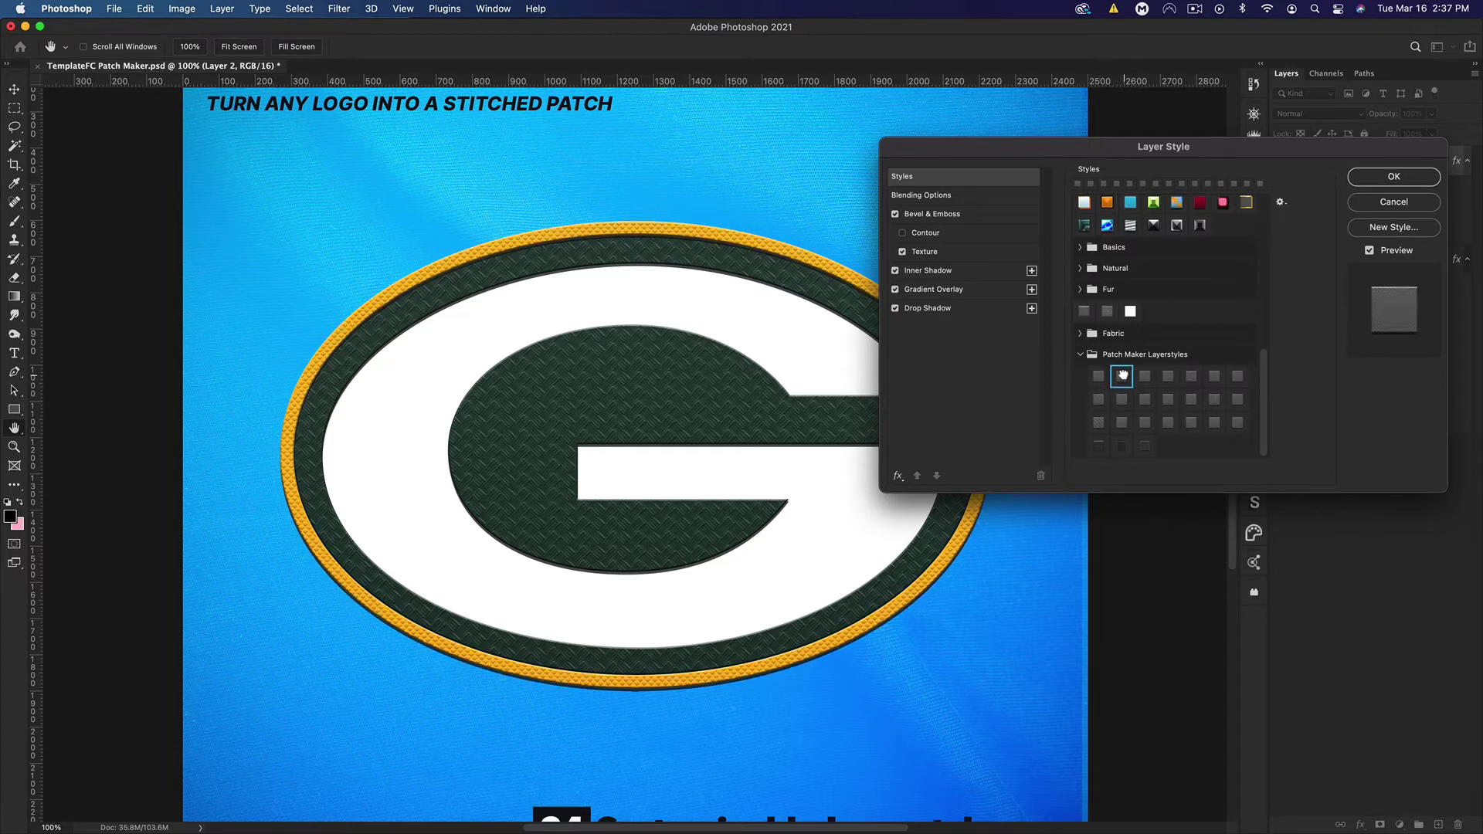
click(1146, 424)
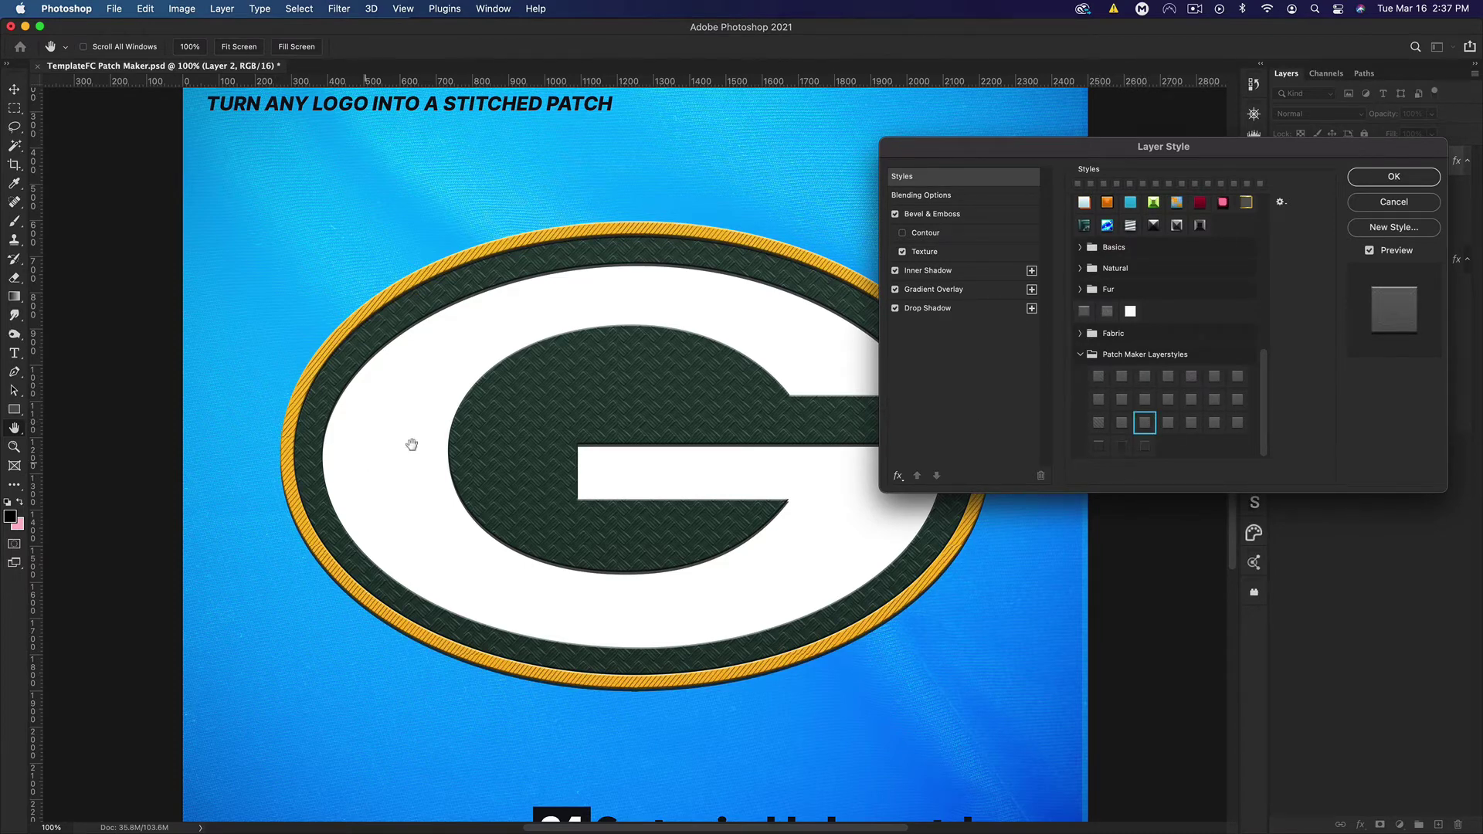
click(1167, 424)
click(1146, 423)
click(1399, 180)
Apply the second Patch Maker Layerstyles swatch, a grey fabric stitch, to Layer 4
double_click(1399, 361)
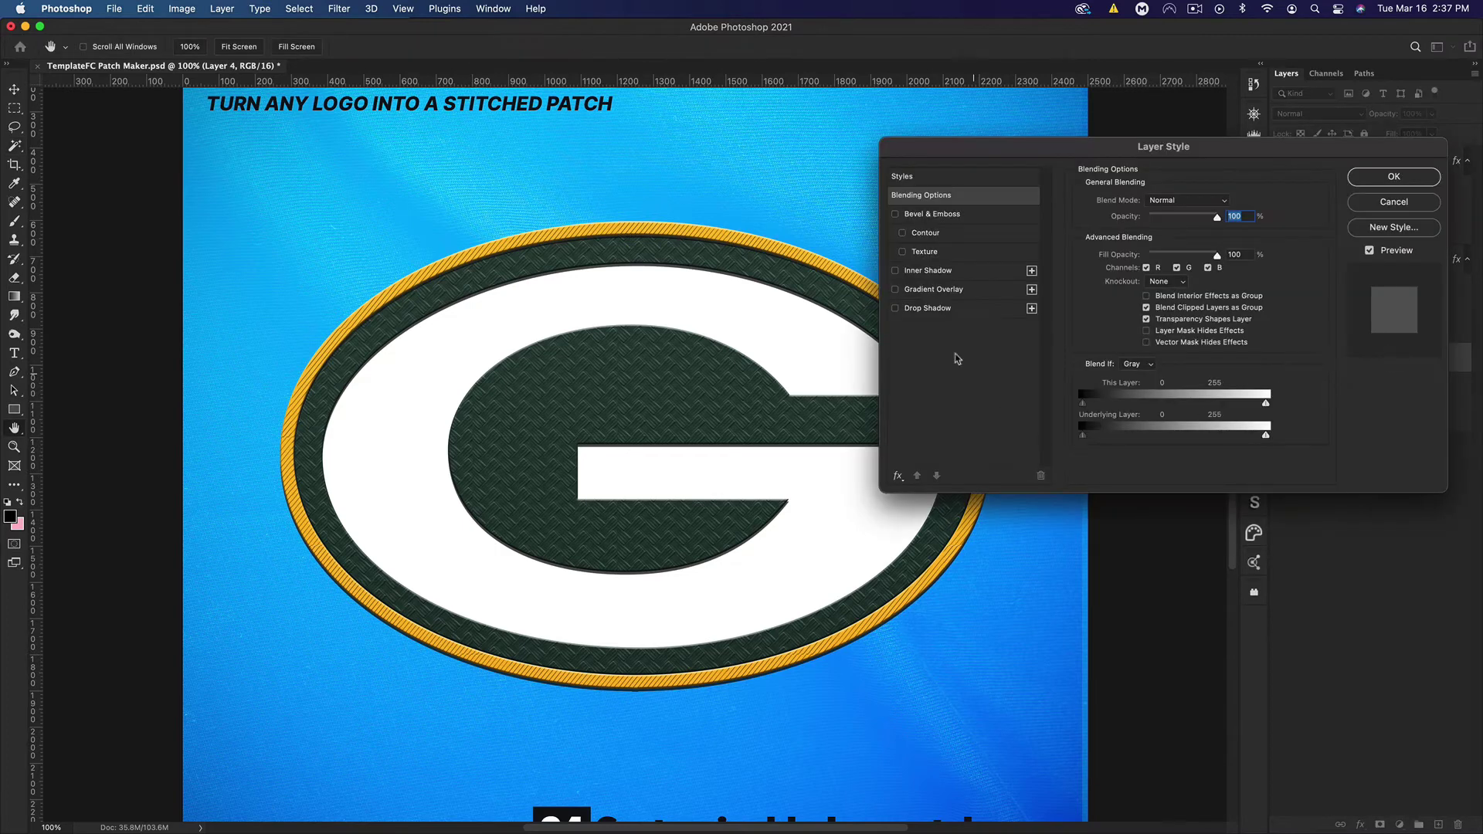
click(924, 181)
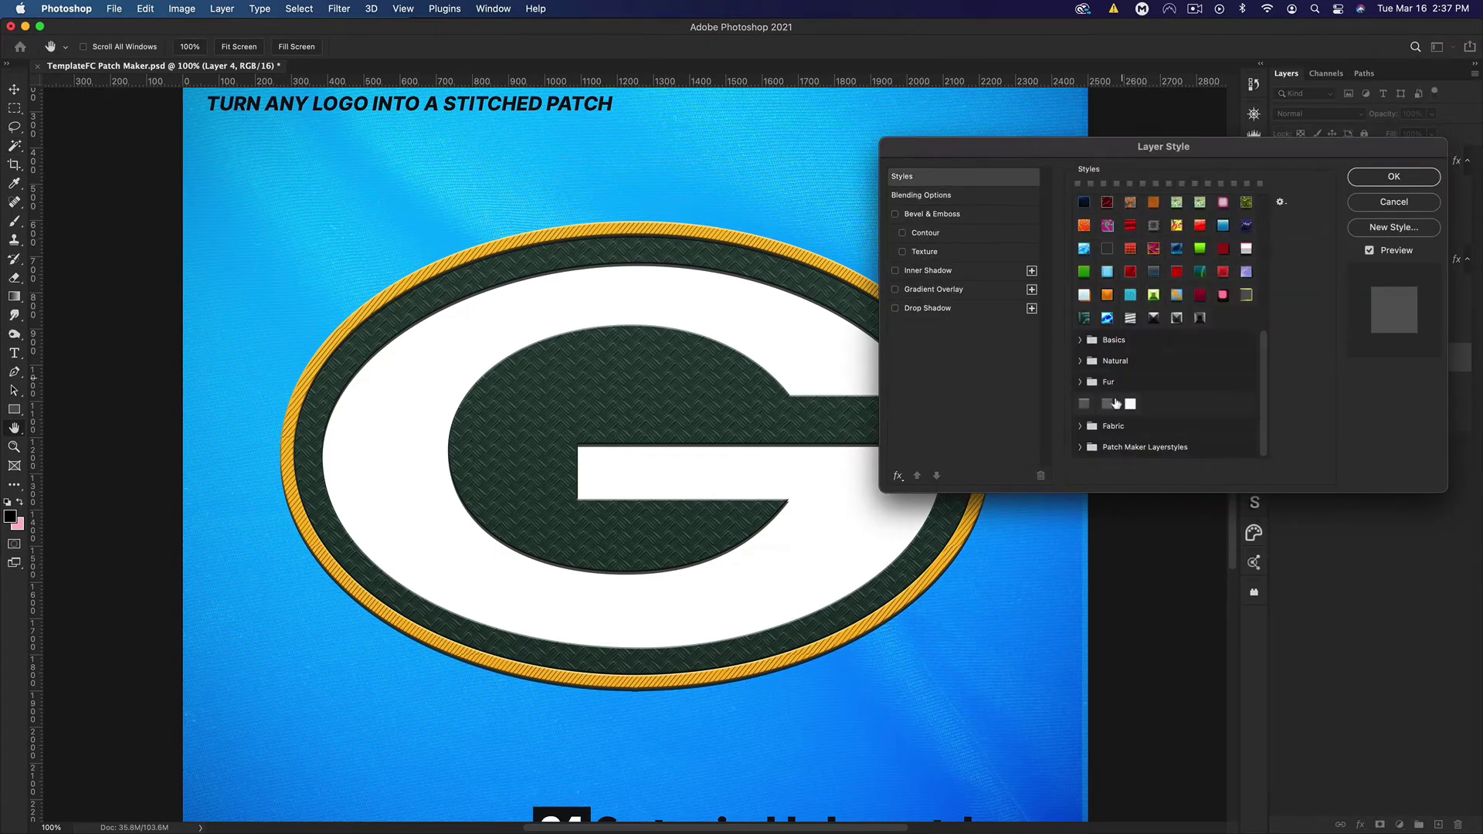
click(1081, 454)
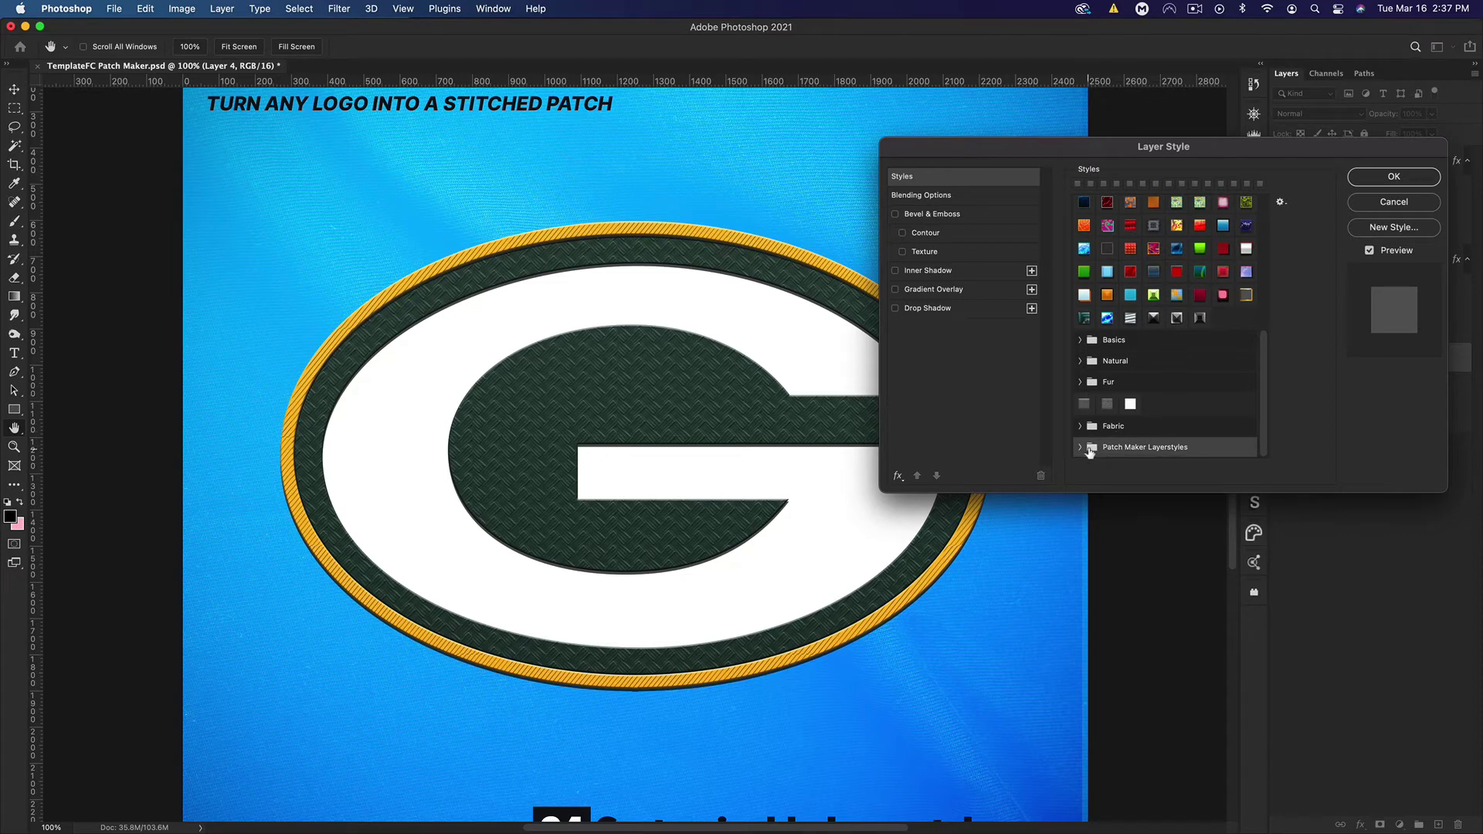
click(1090, 450)
click(1120, 377)
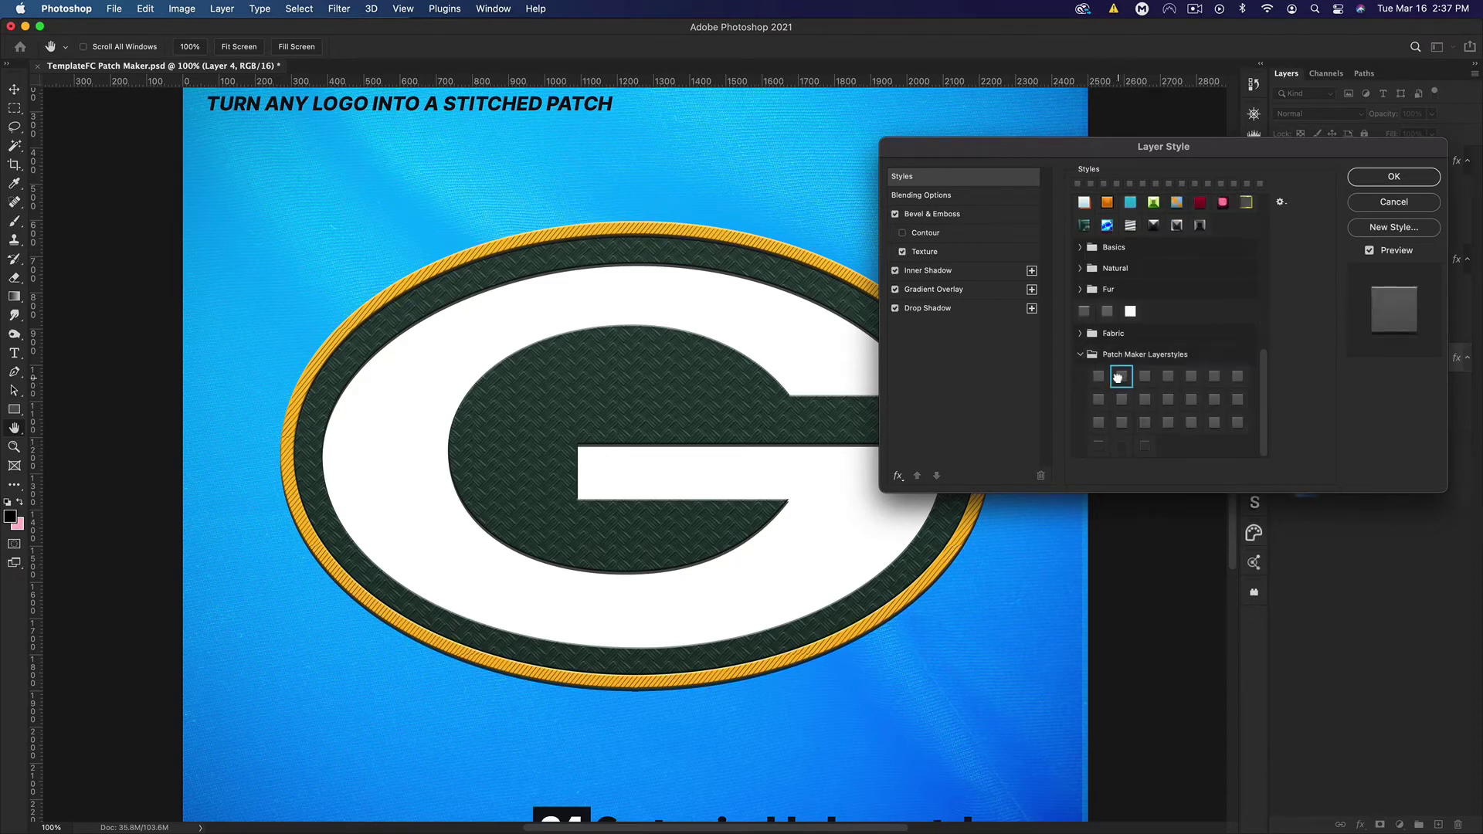
click(1096, 378)
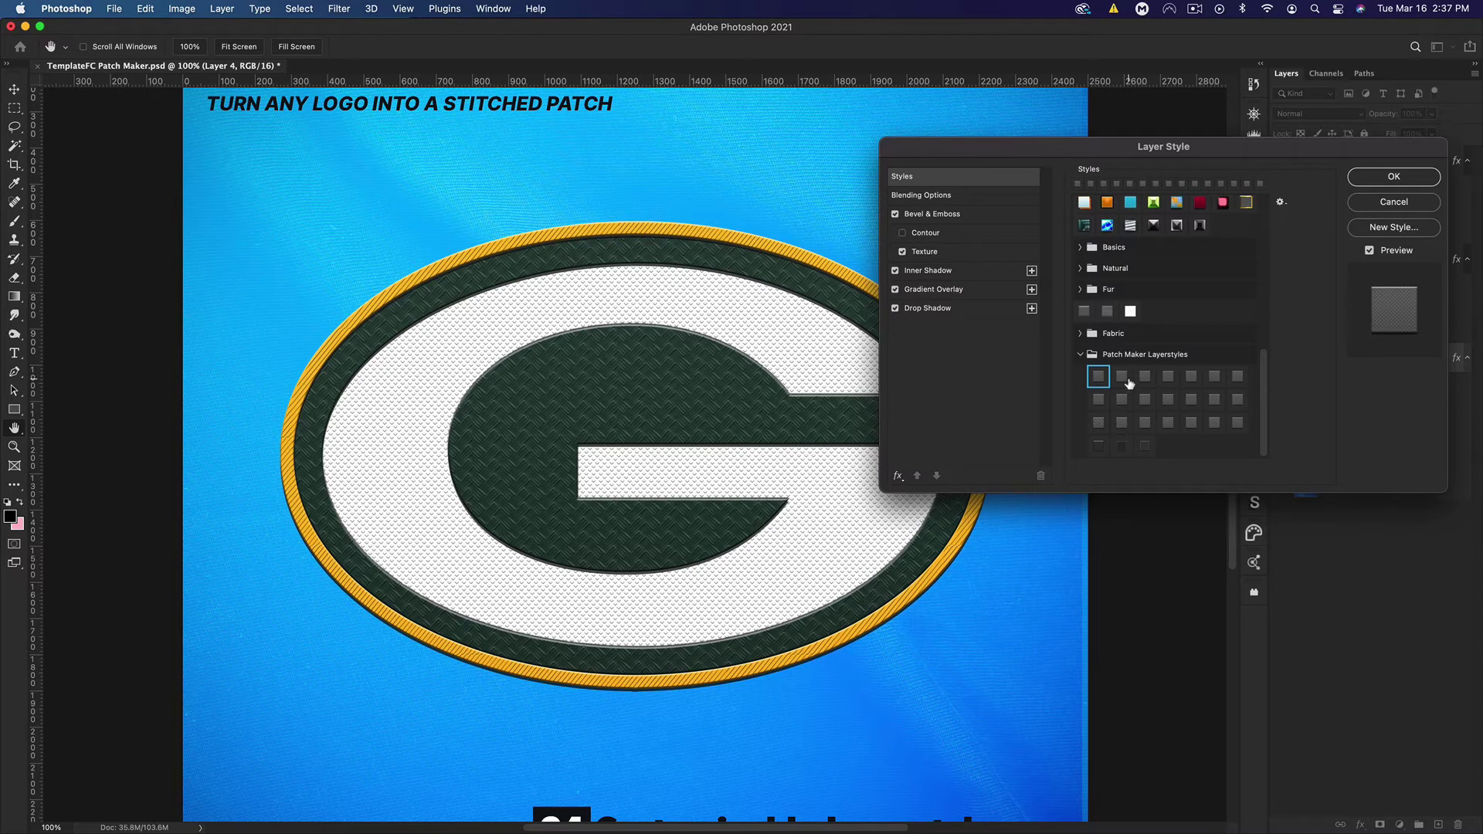
click(1120, 376)
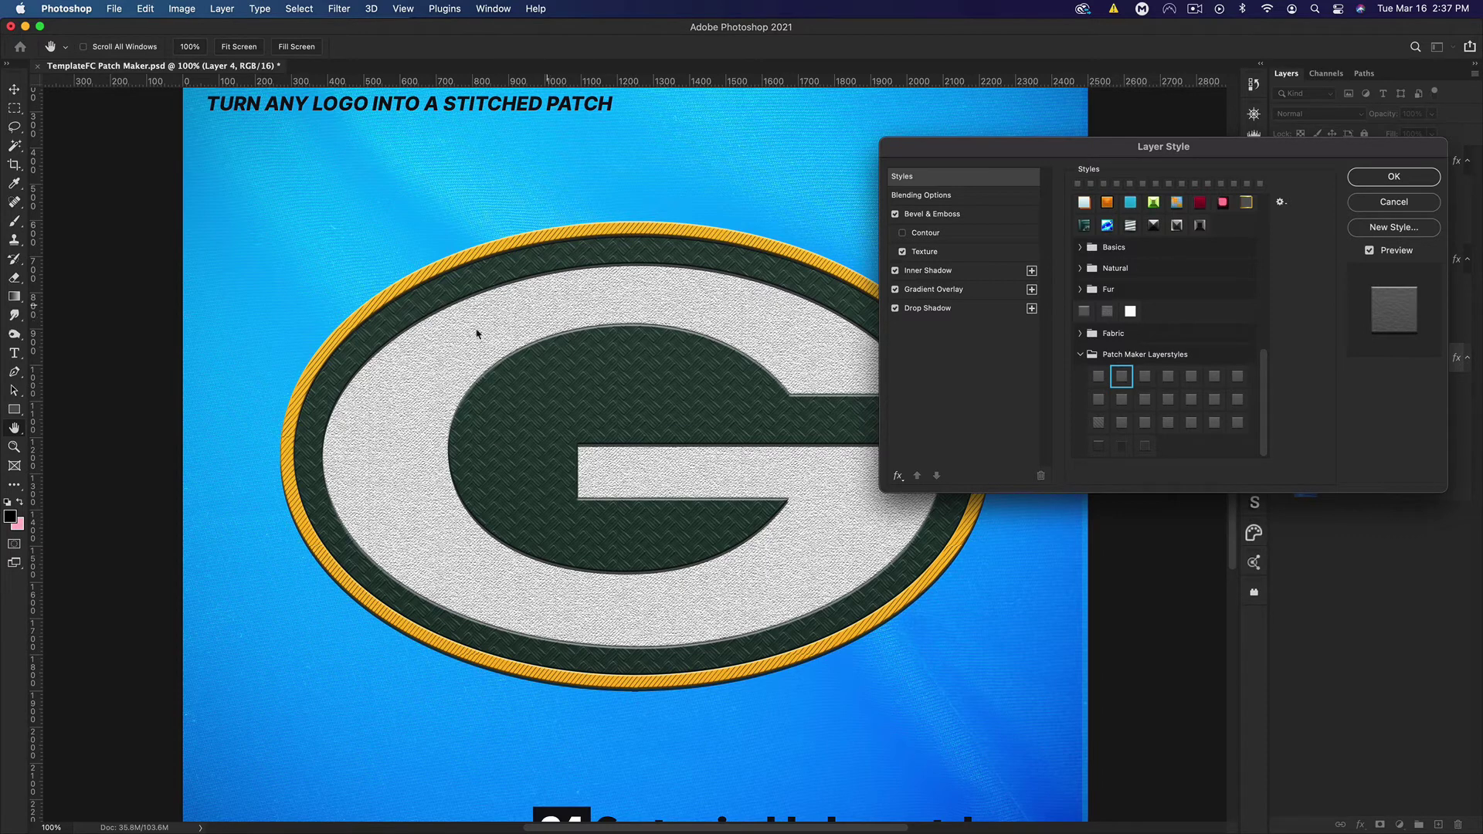
Lower the Bevel & Emboss texture depth to 35 and confirm the style
click(955, 217)
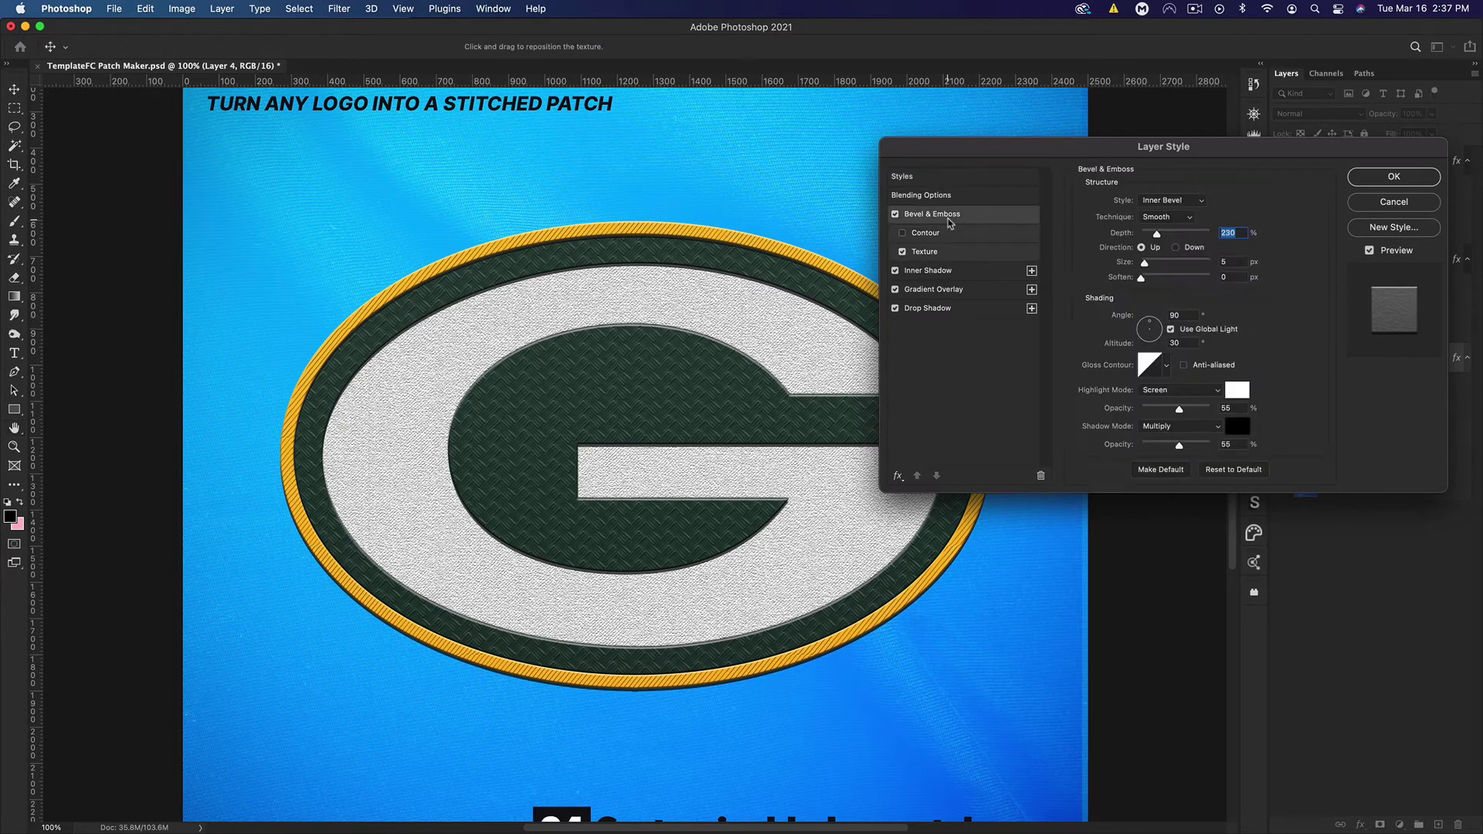
click(923, 252)
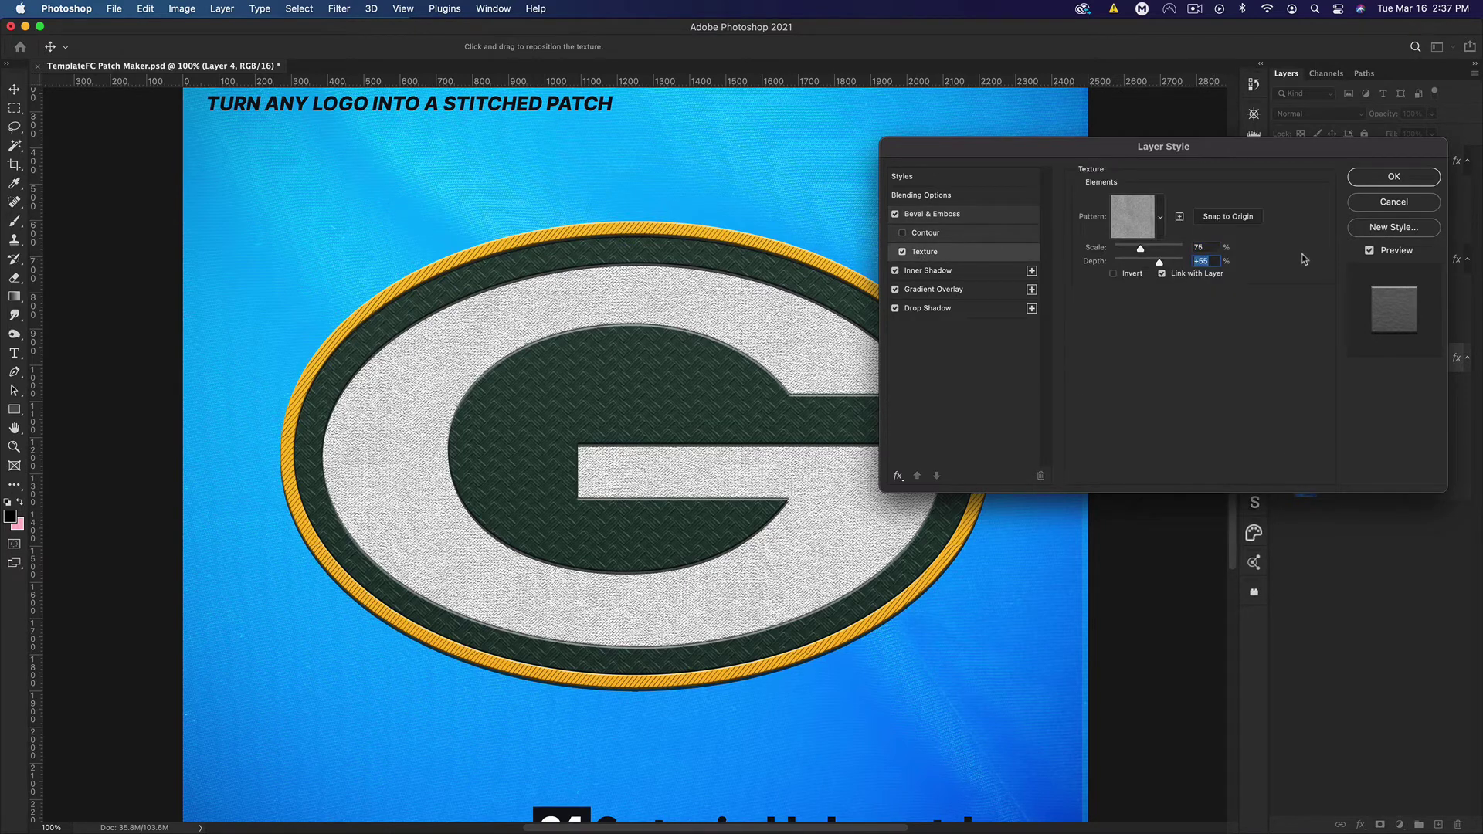
text(35)
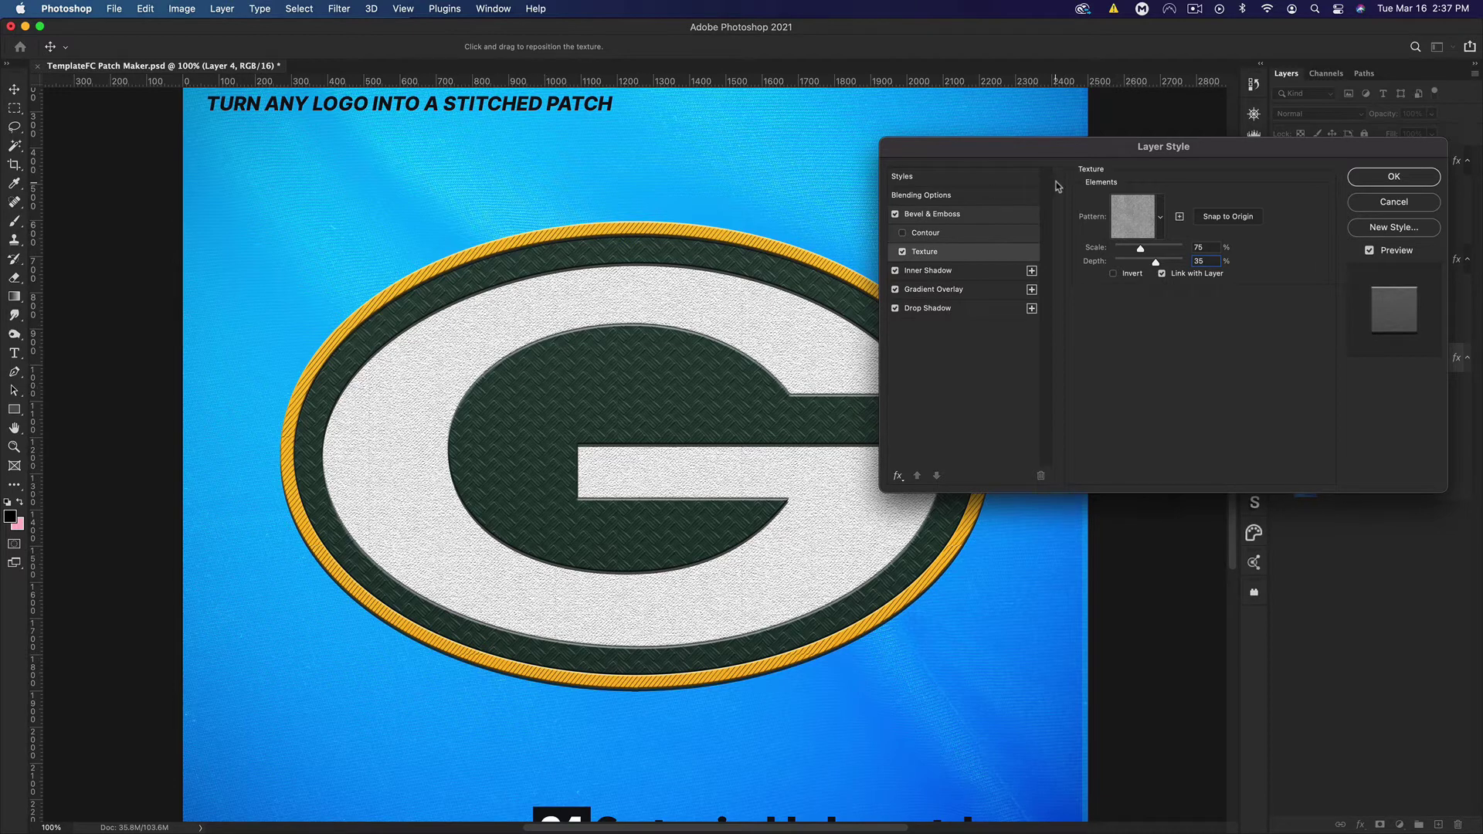
click(1376, 178)
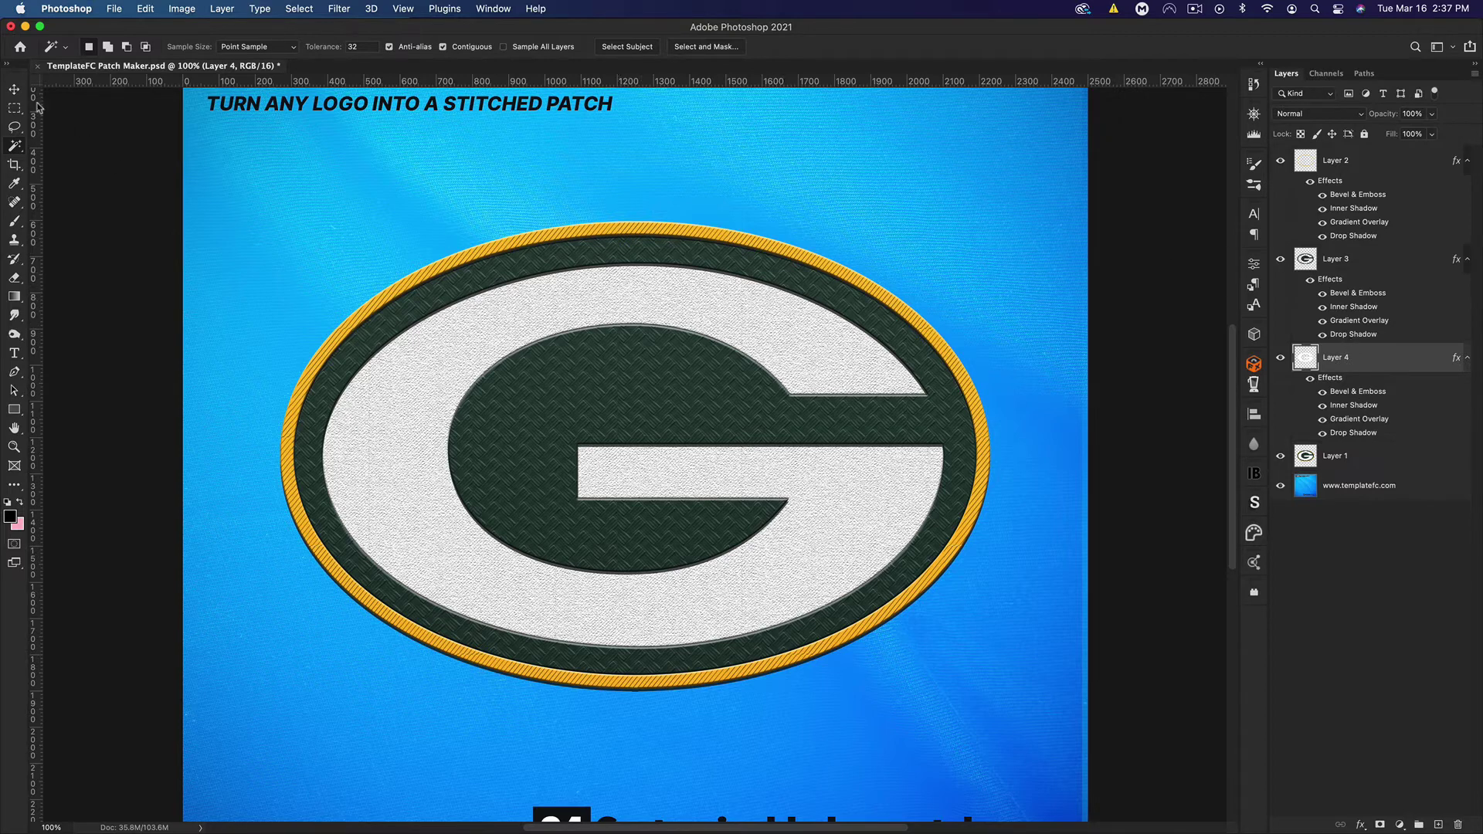
Copy Layer 4's layer style and paste it onto Layer 1
click(15, 91)
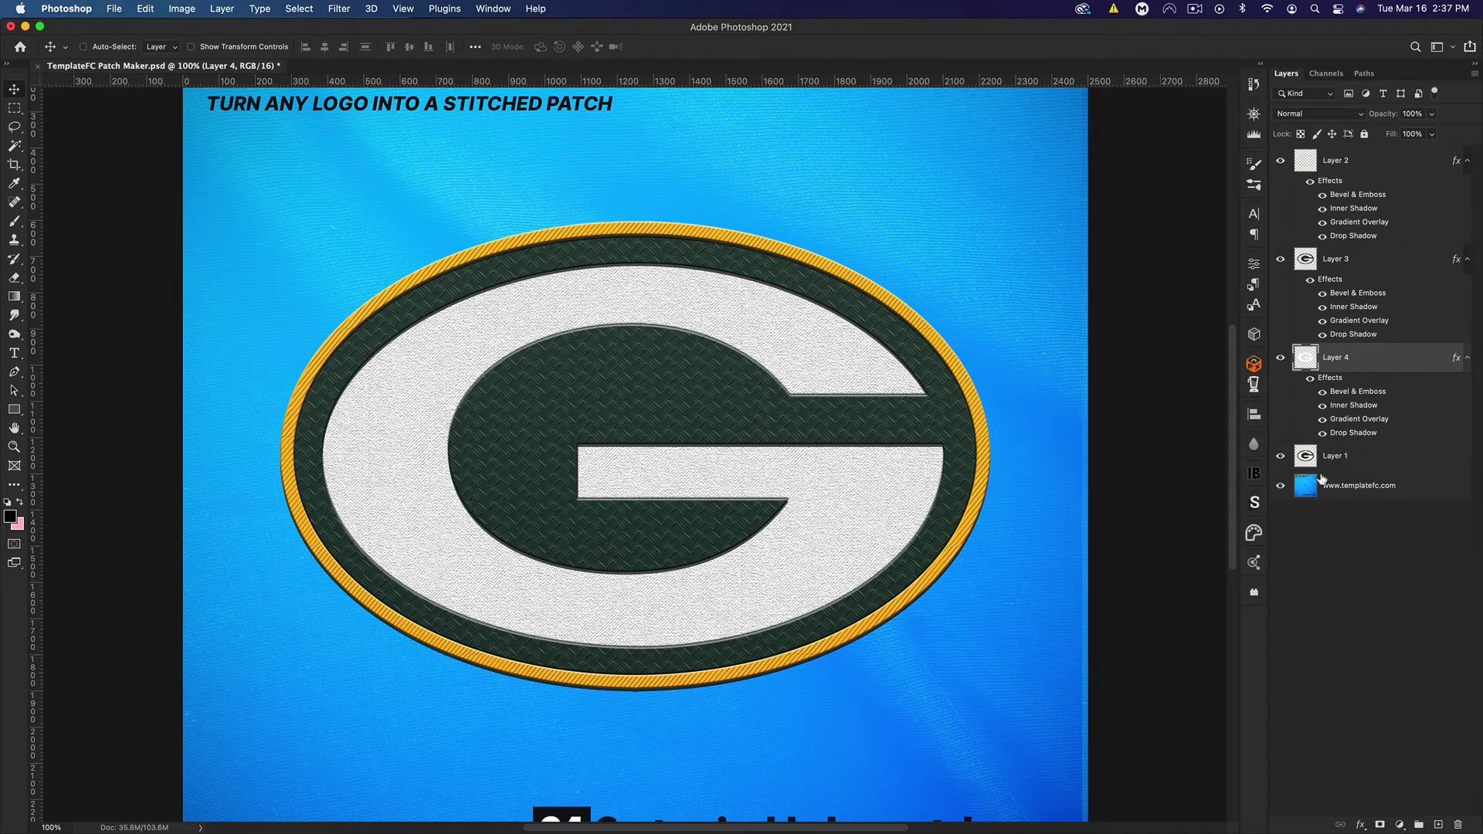
click(1349, 457)
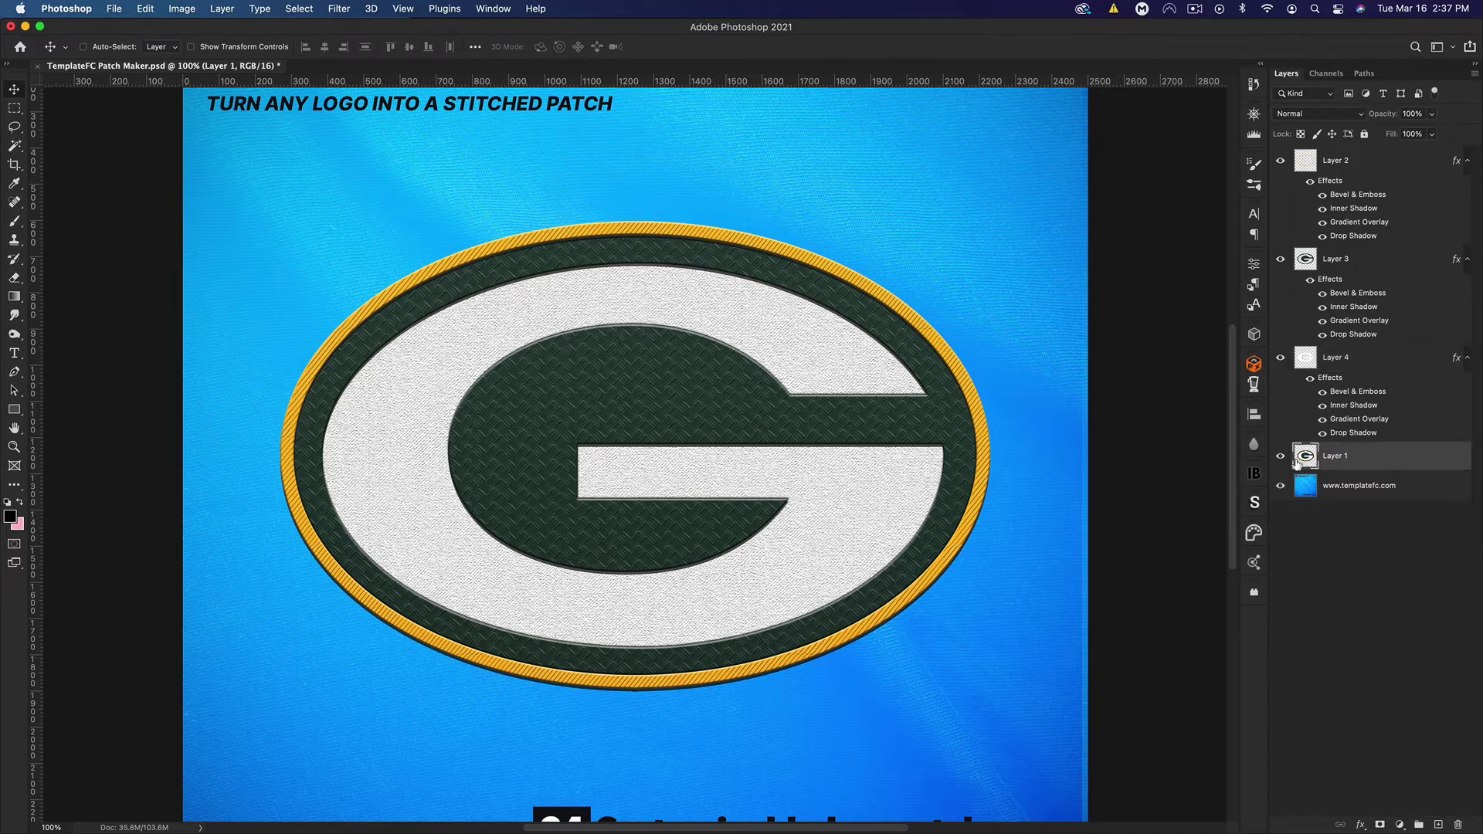
right_click(1350, 364)
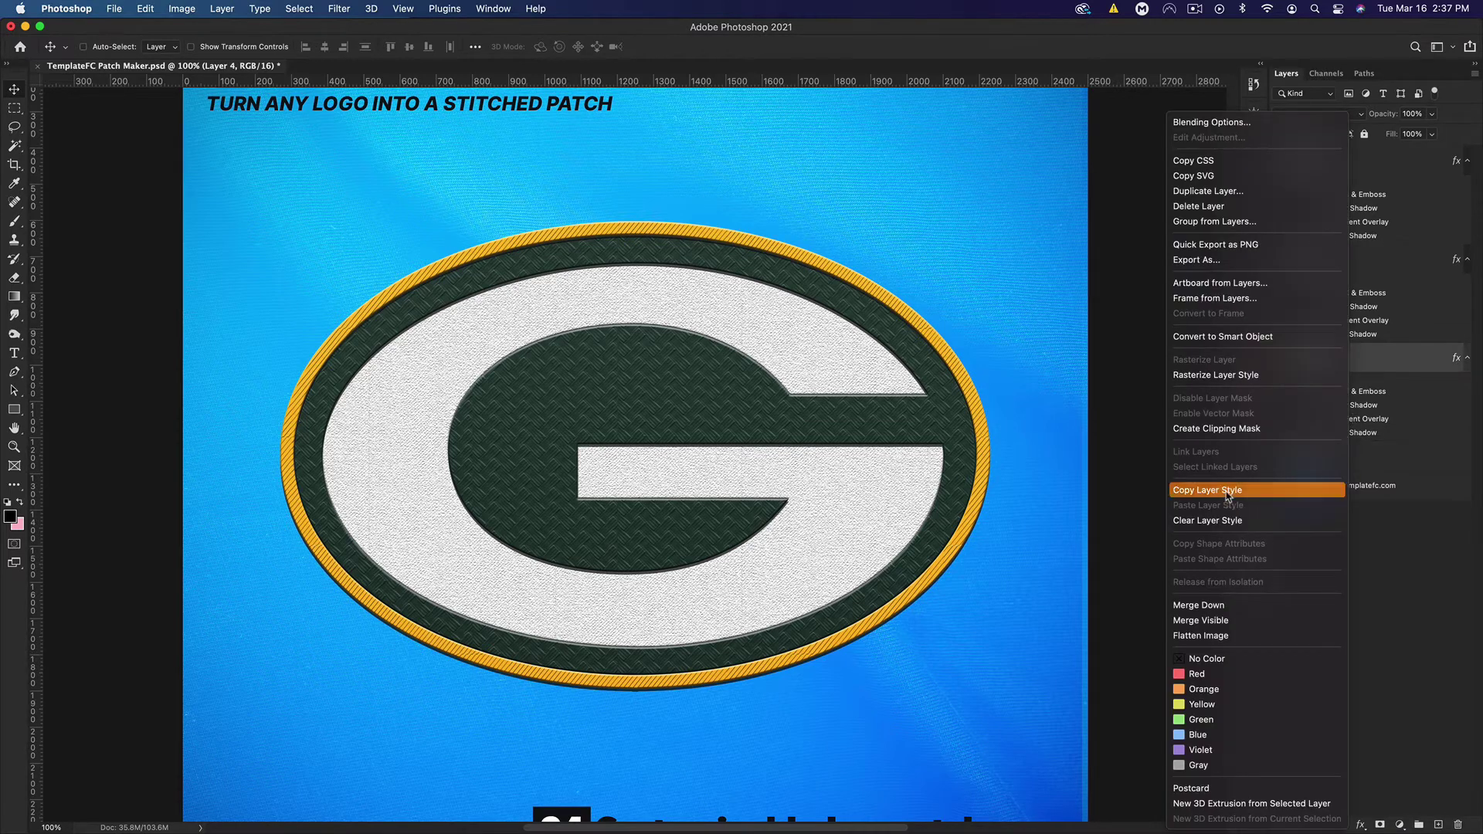
click(1229, 494)
right_click(1348, 457)
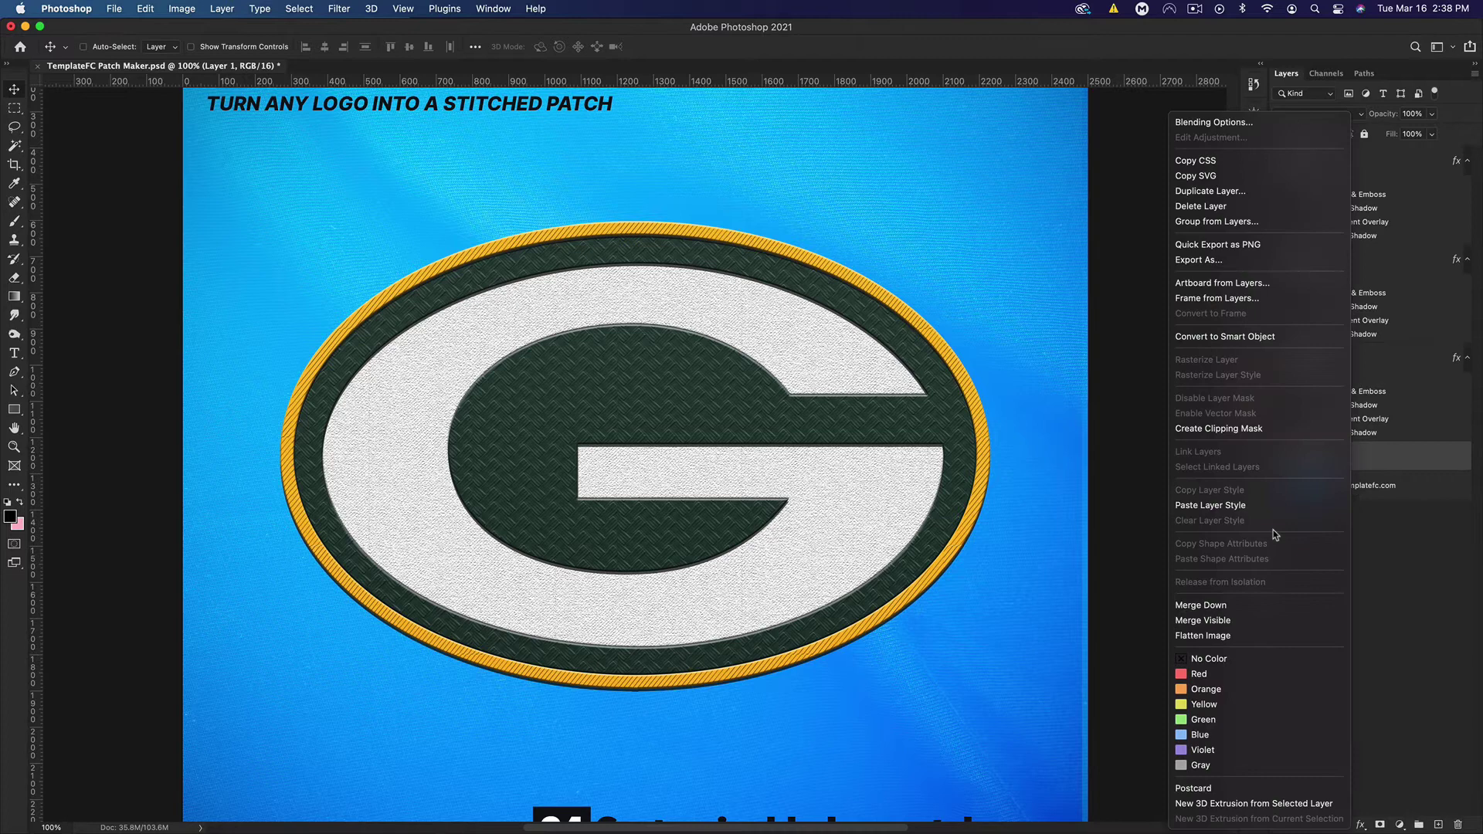
click(1313, 505)
Hide Layer 1's Bevel & Emboss, Inner Shadow and Gradient Overlay, and Layer 3's Drop Shadow
drag(1322, 490, 1321, 503)
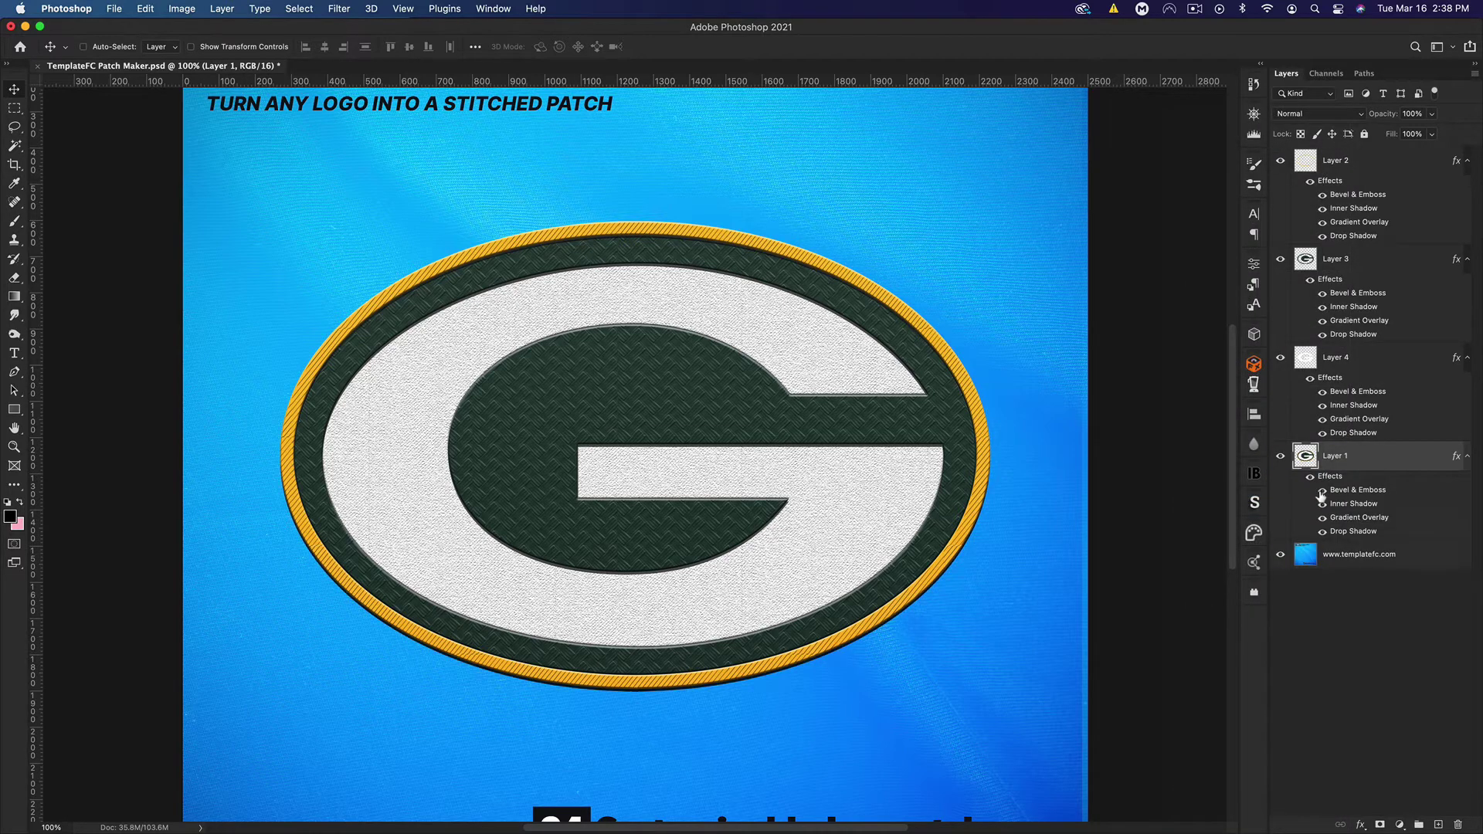
click(1322, 517)
click(1323, 335)
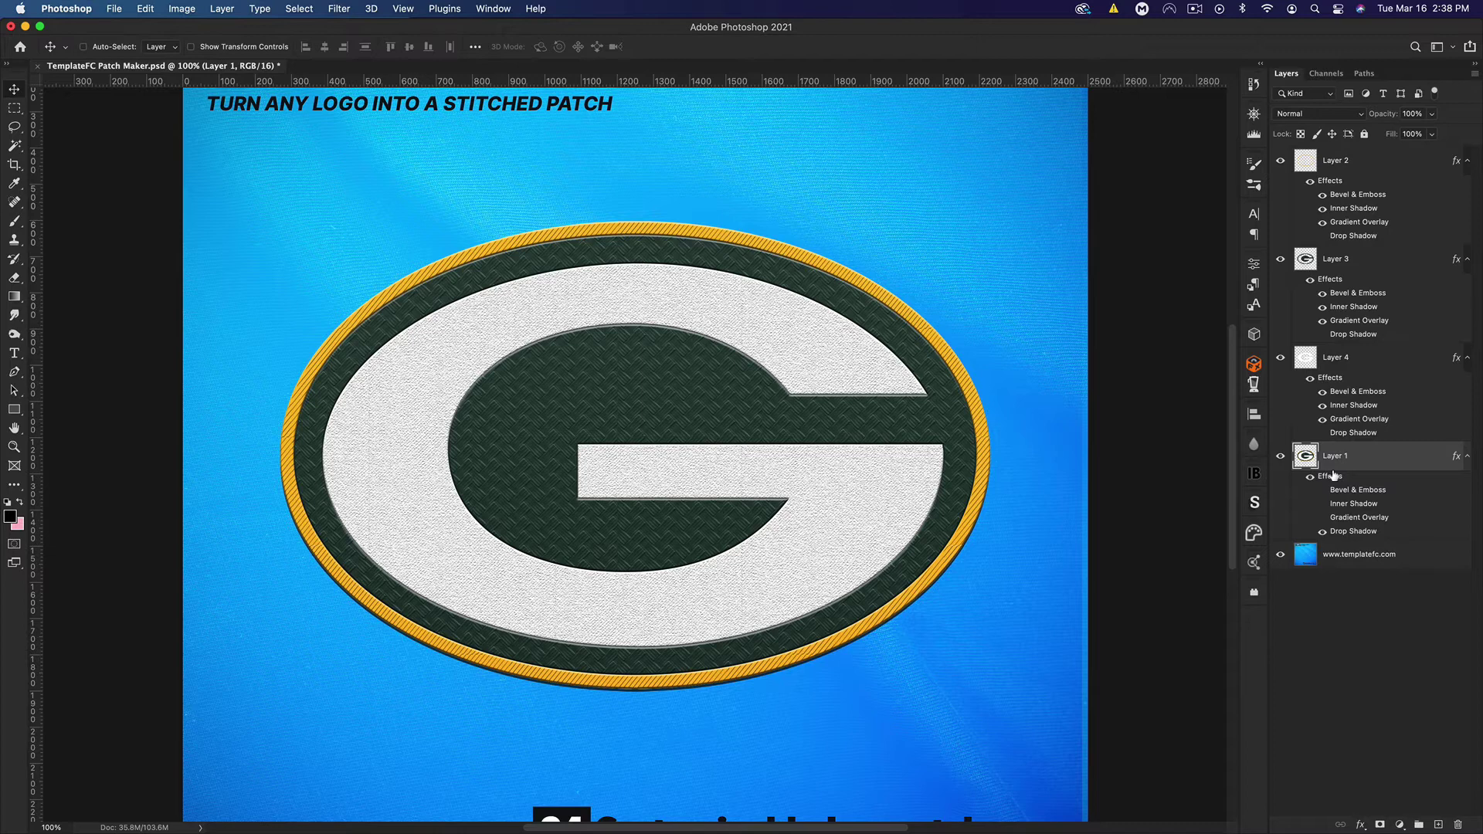
Raise Layer 1's Drop Shadow distance to 14 px, then zoom out and back to 100%
double_click(1383, 463)
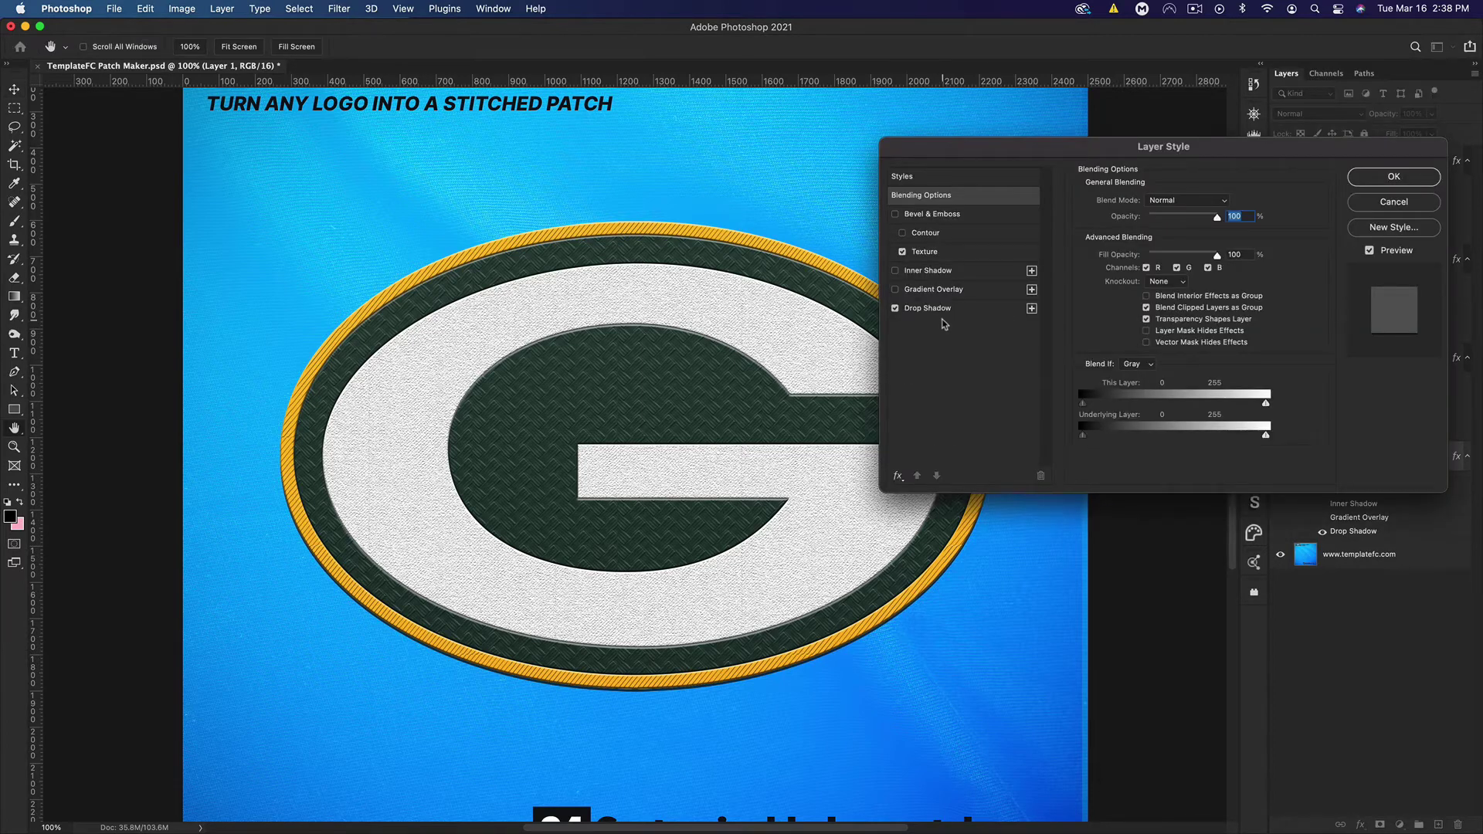
click(938, 309)
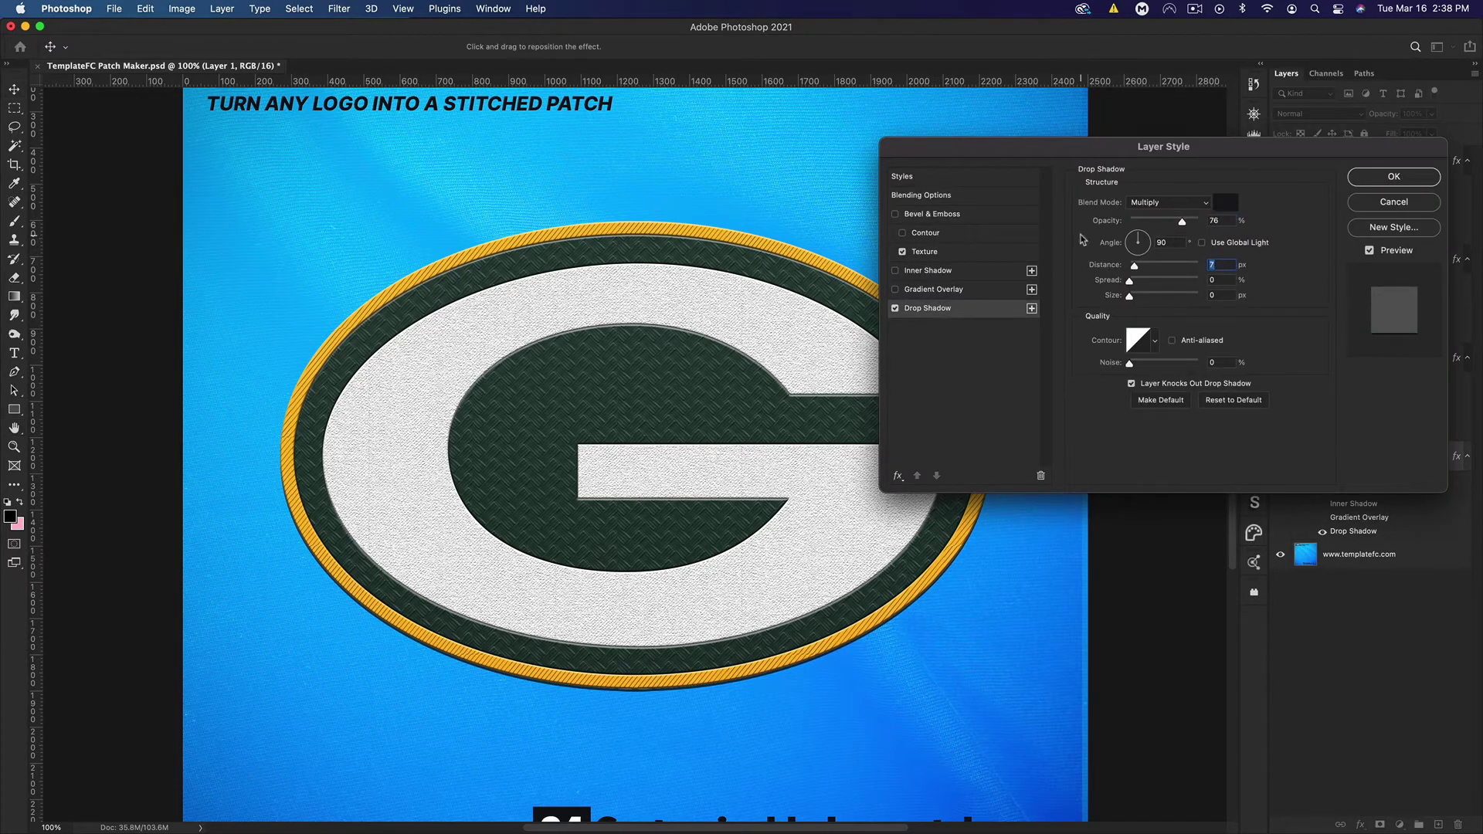
key(Up)
key(Up)
key(Up)
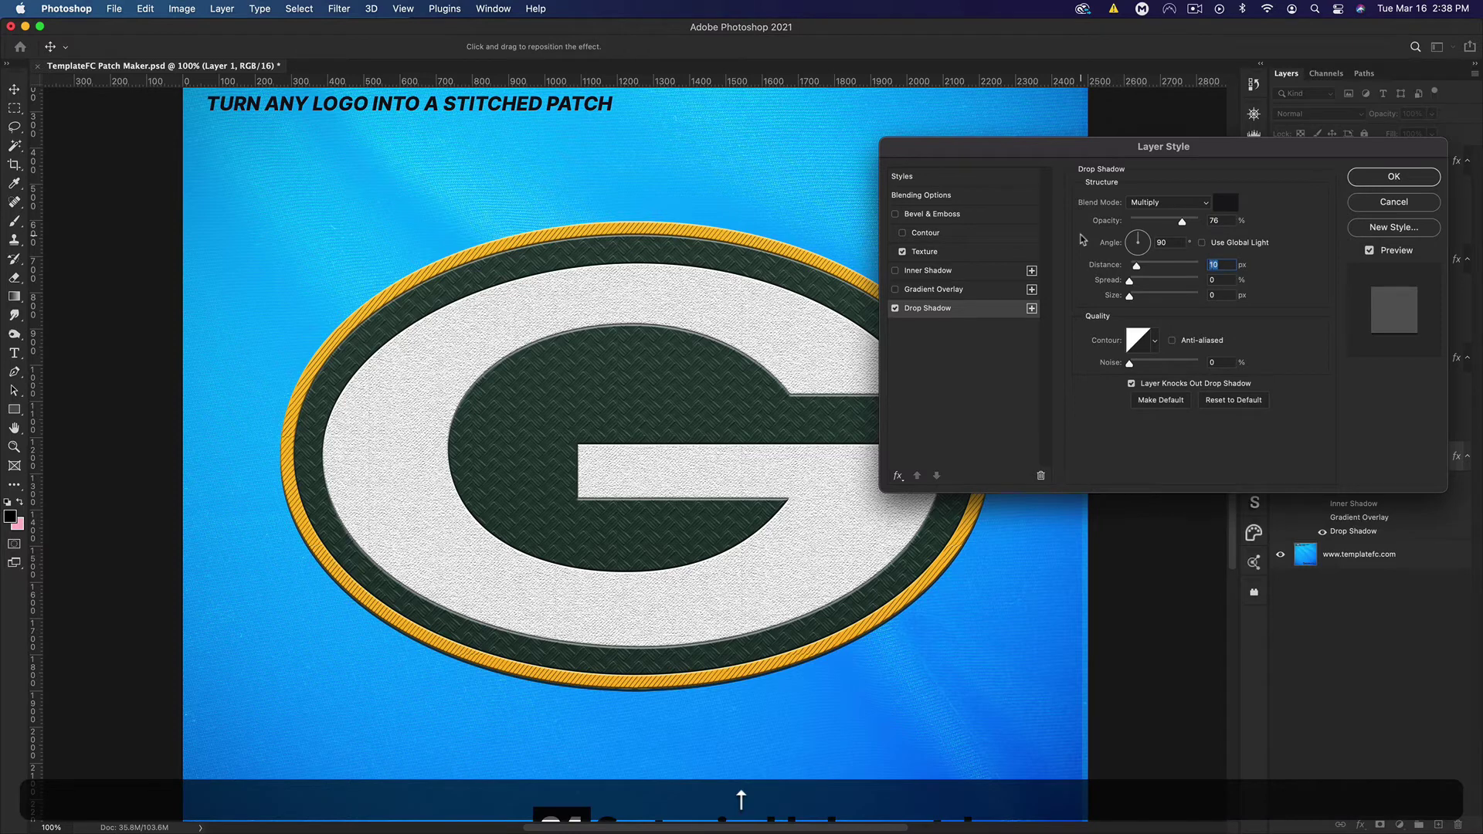
key(Up)
key(Up)
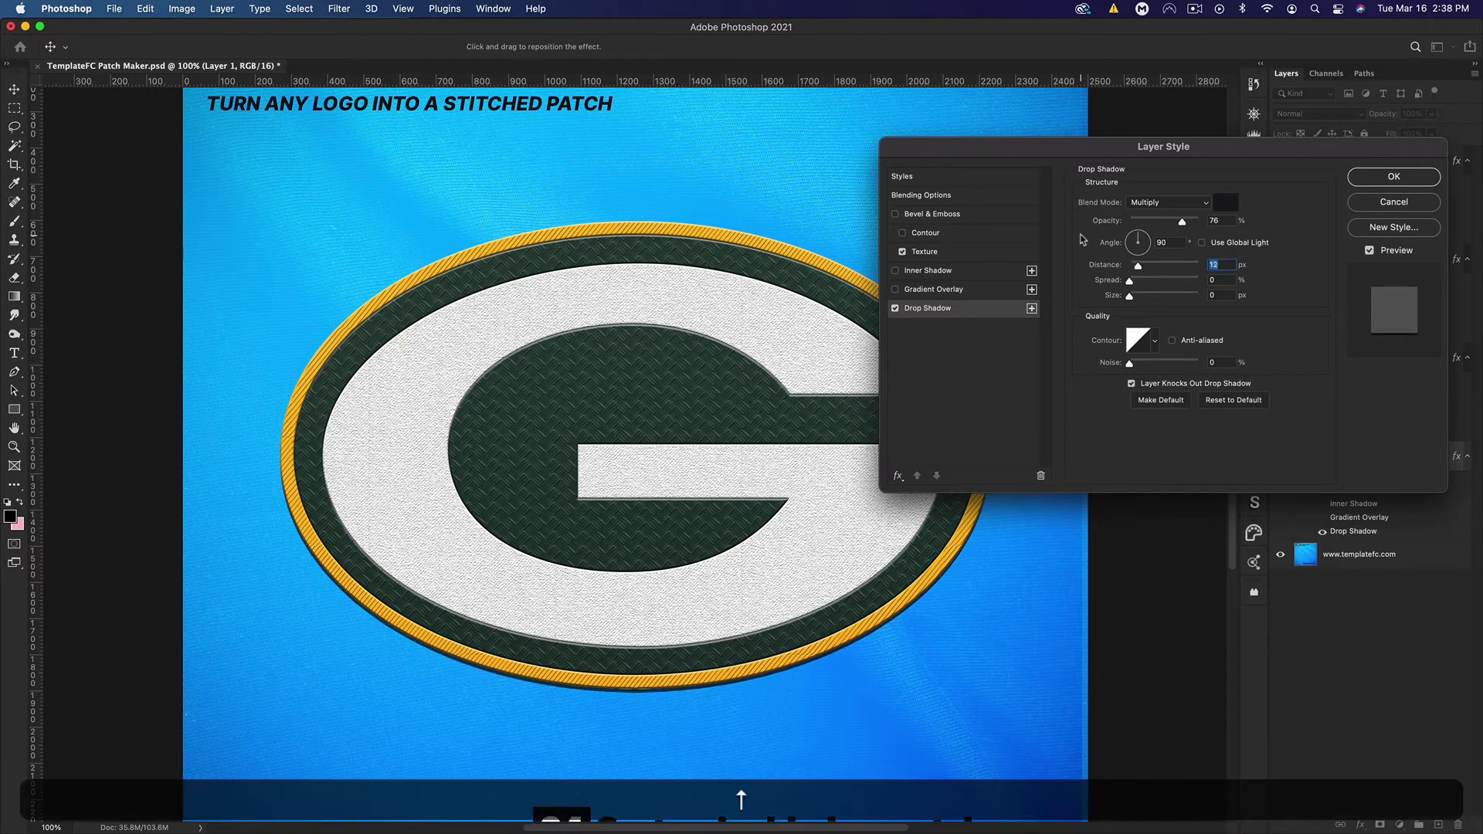
key(Up)
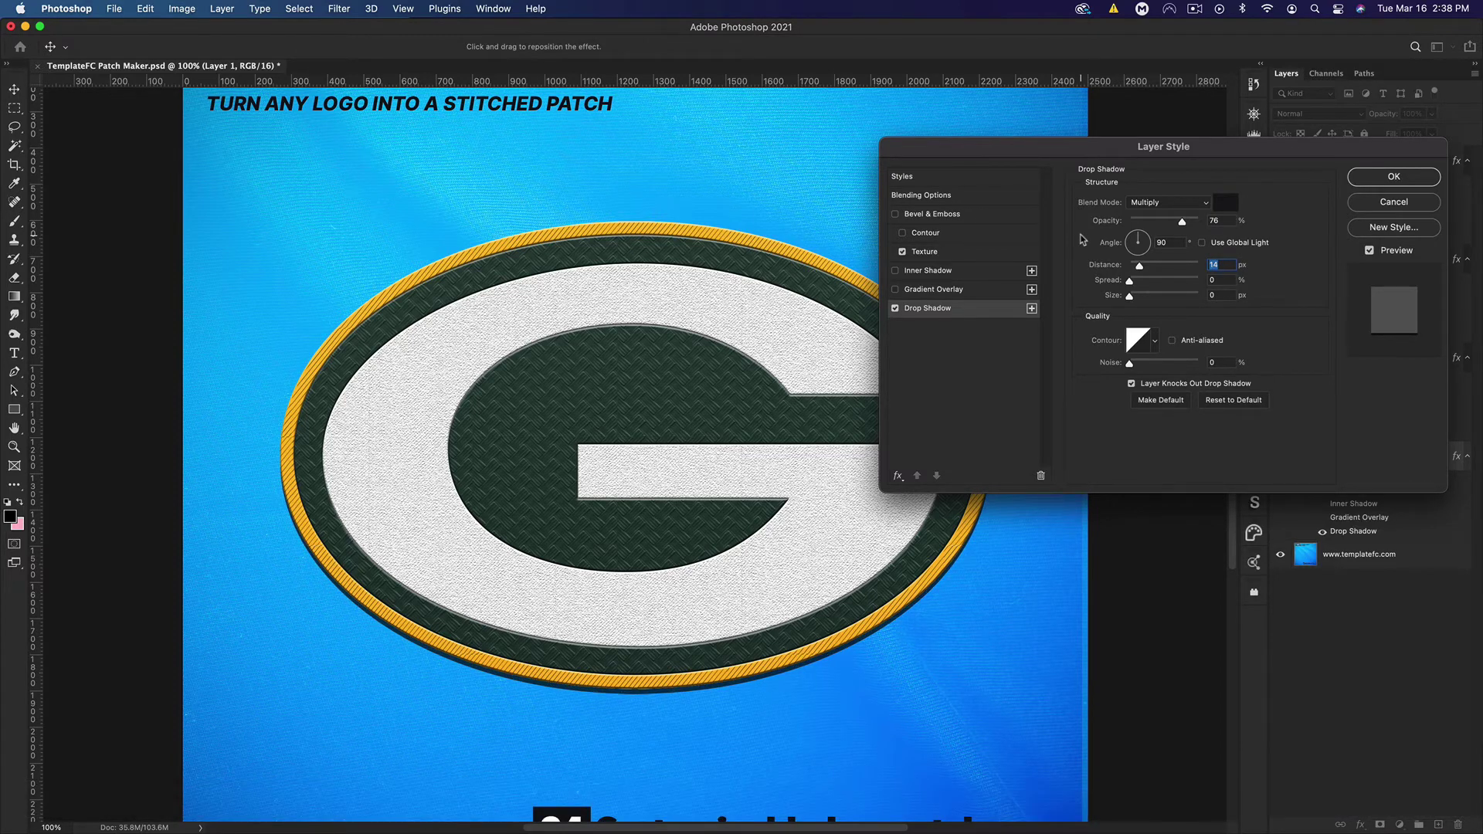
key(Return)
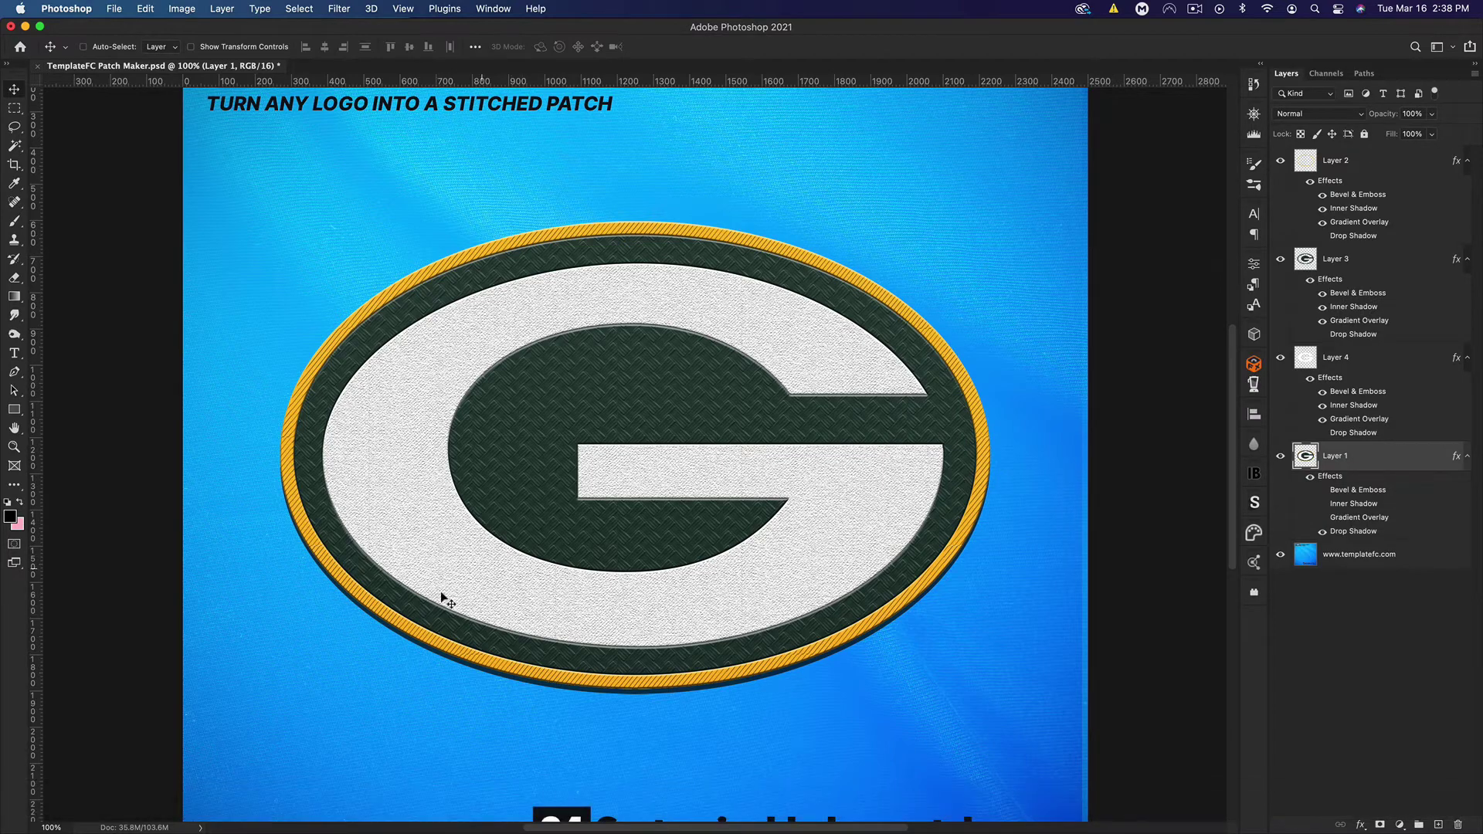
key(super+minus)
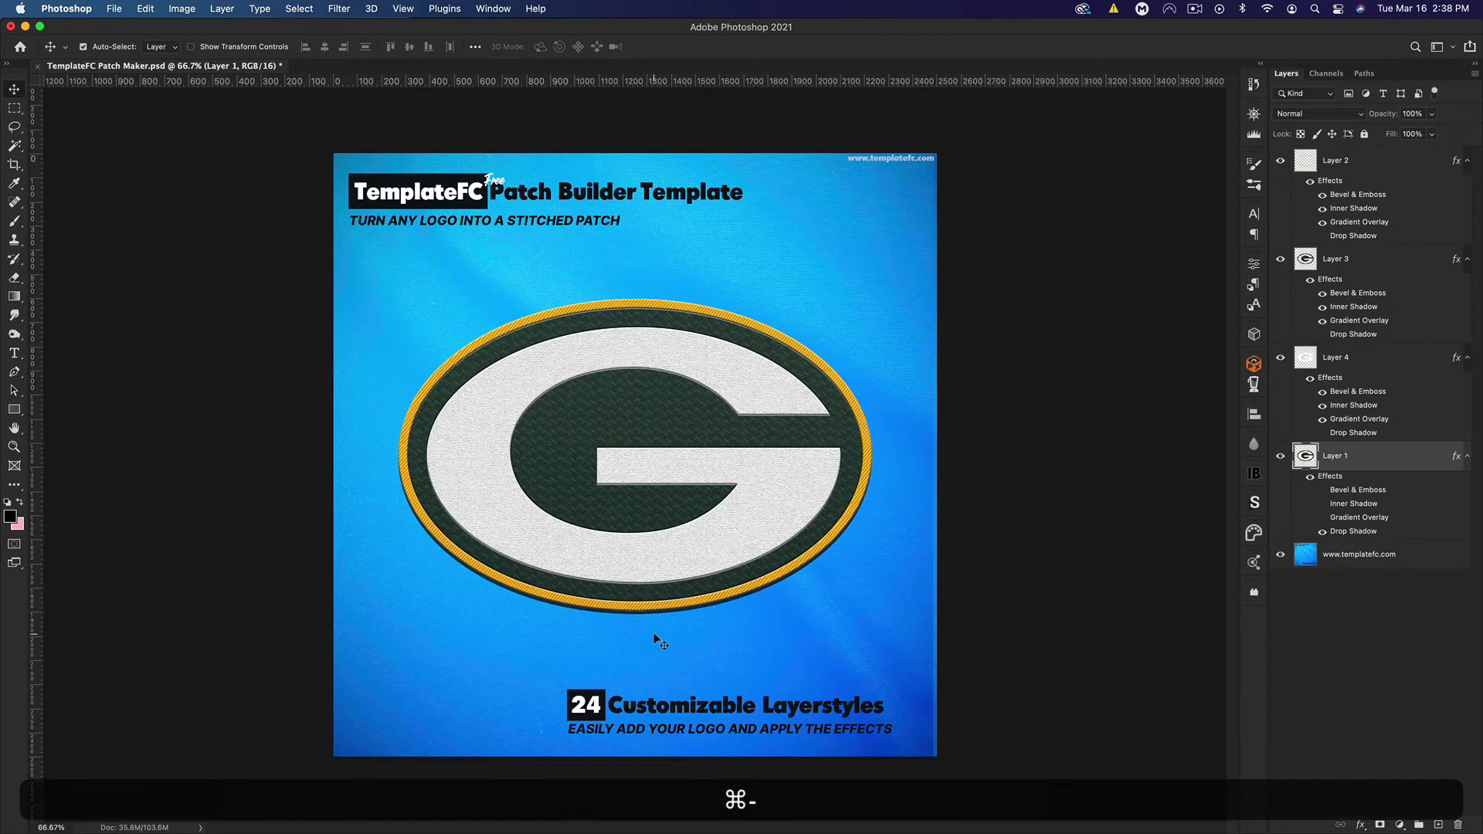
key(super+equal)
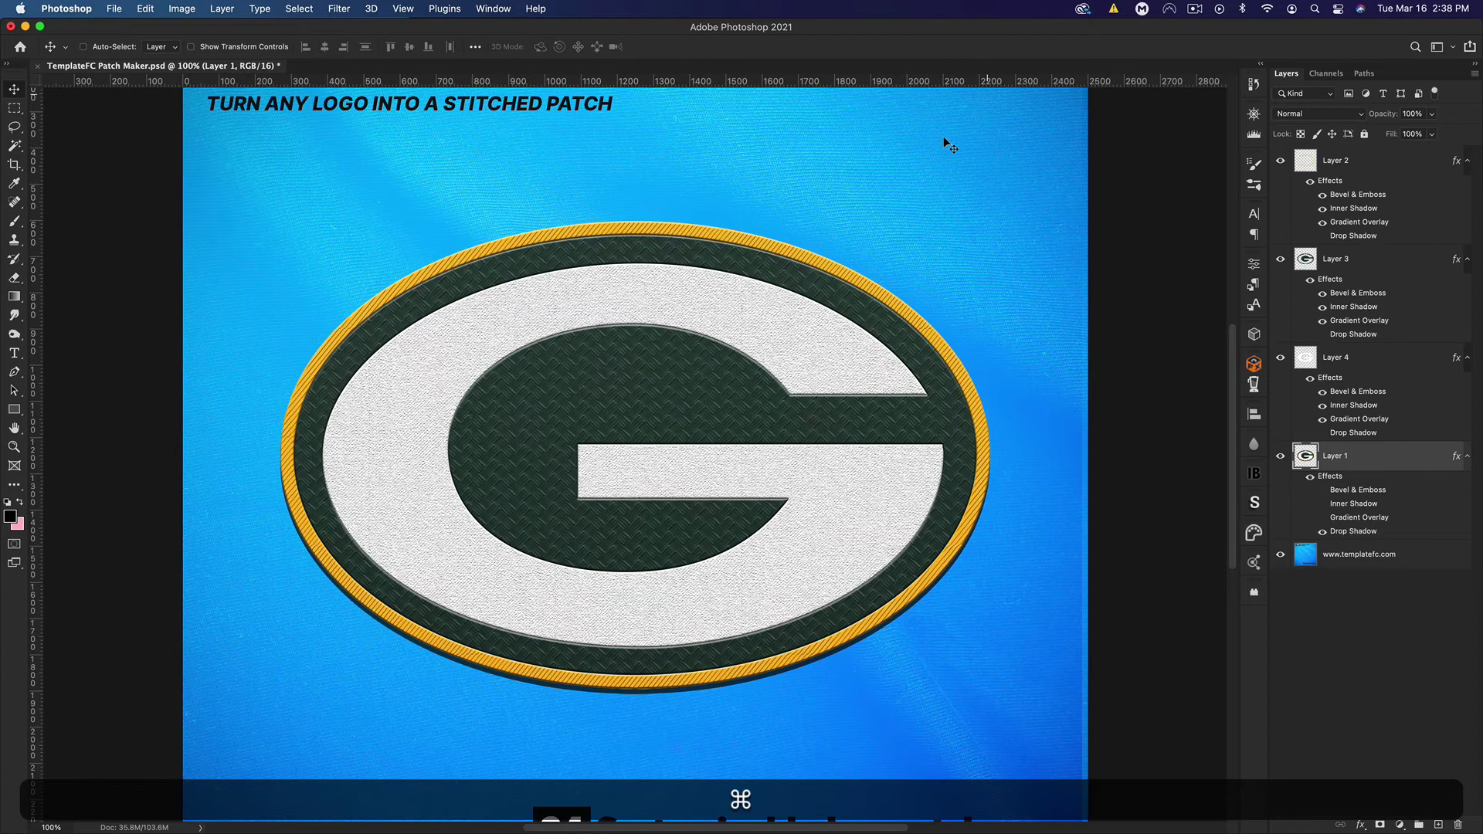
Duplicate Layer 3 with Cmd+J
click(1345, 270)
key(super)
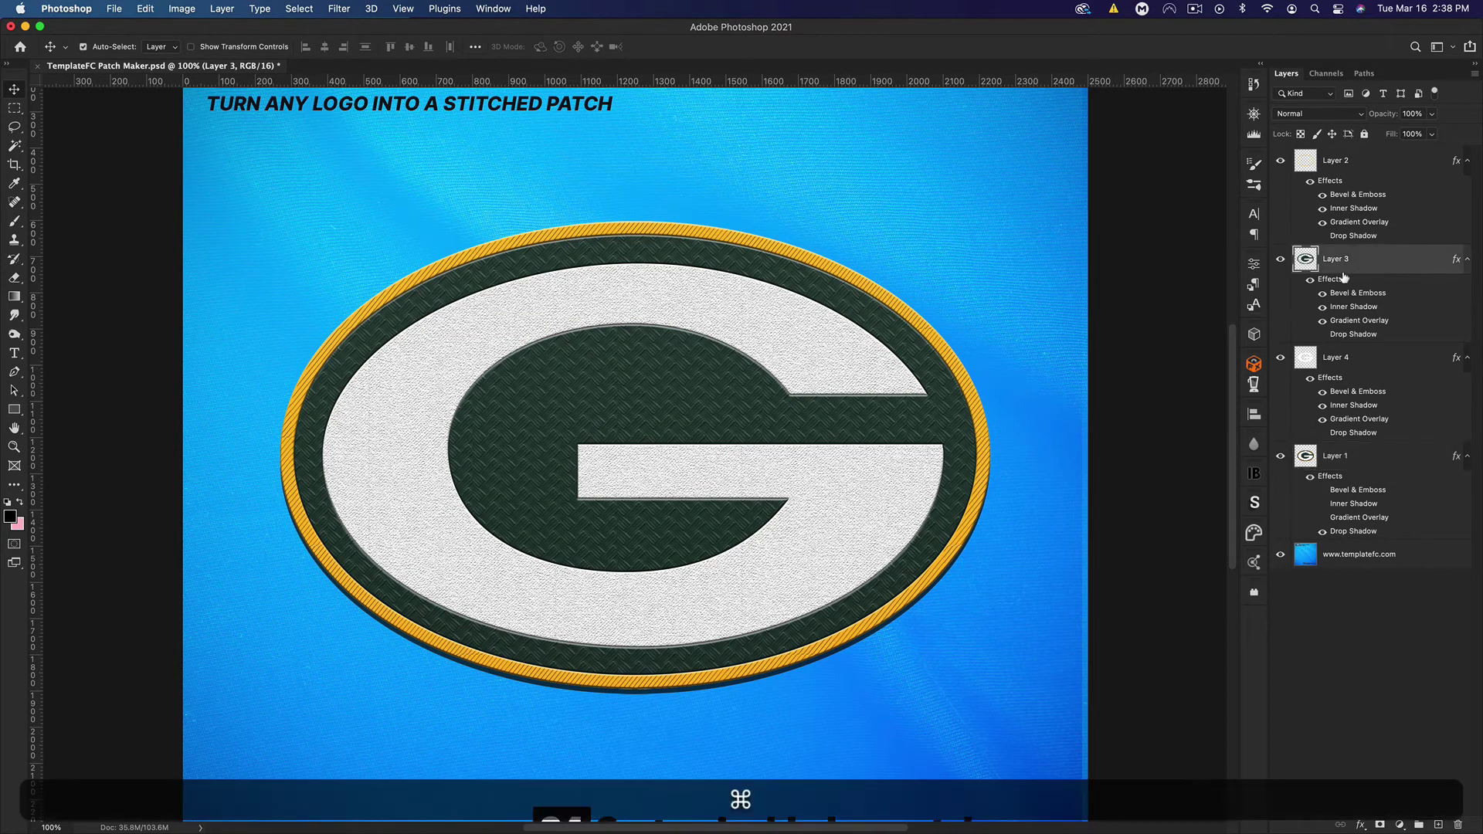
key(super+j)
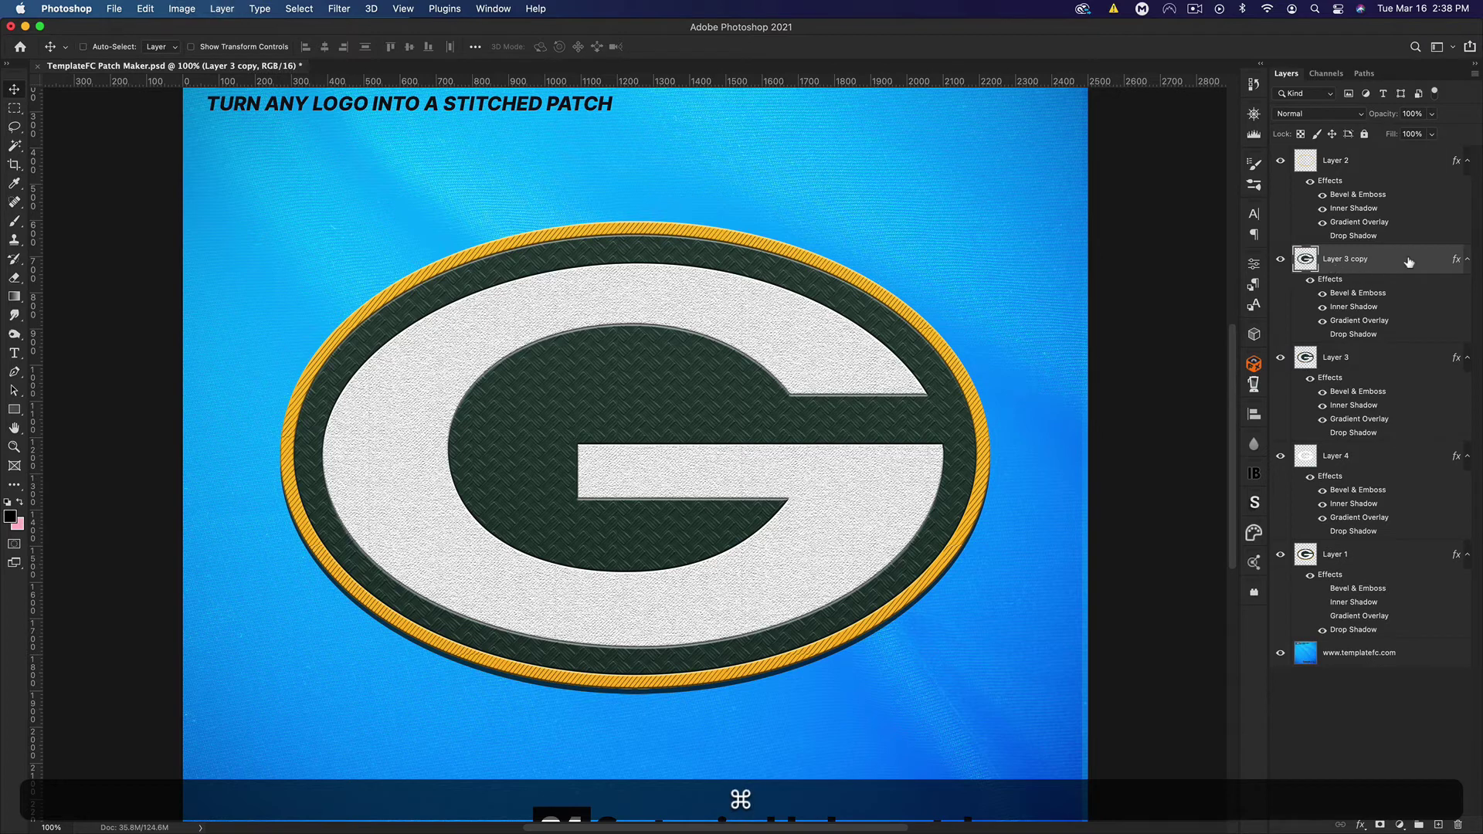
Preview Patch Maker Layerstyles presets on Layer 3 copy, ending on a softer bevel preset
double_click(1408, 262)
click(965, 185)
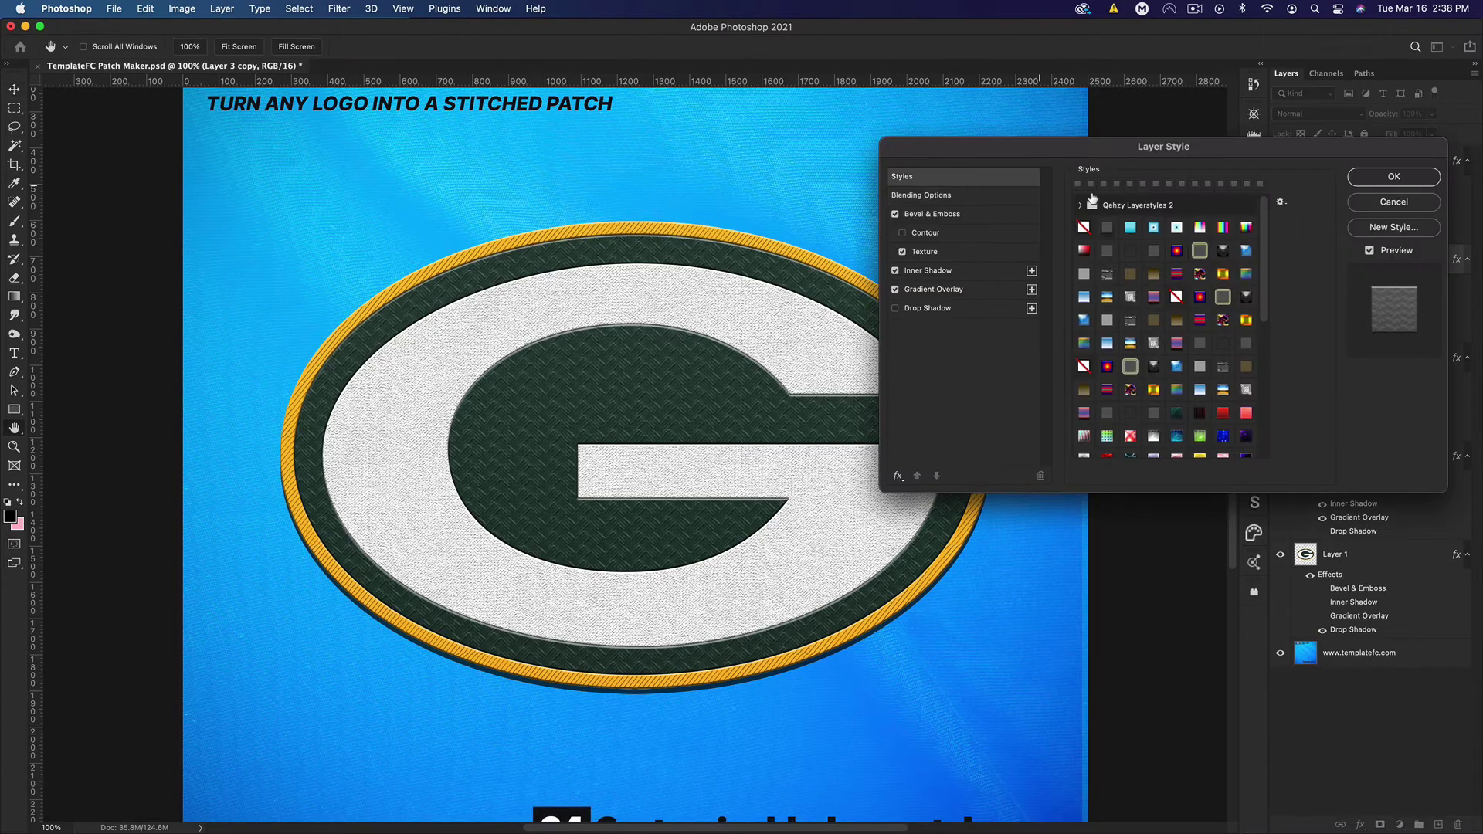
click(1089, 448)
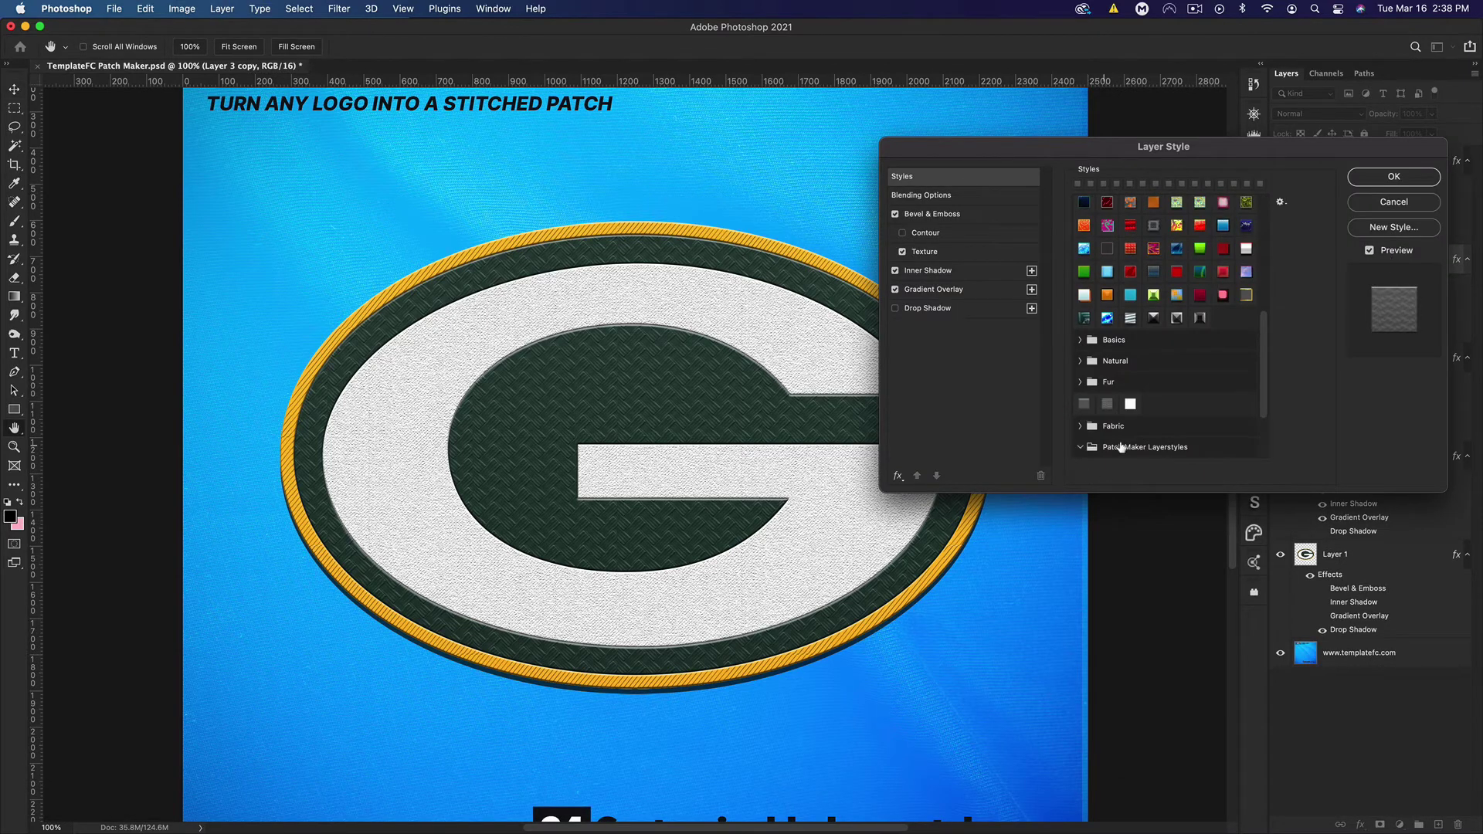
scroll(1138, 426, down, 3)
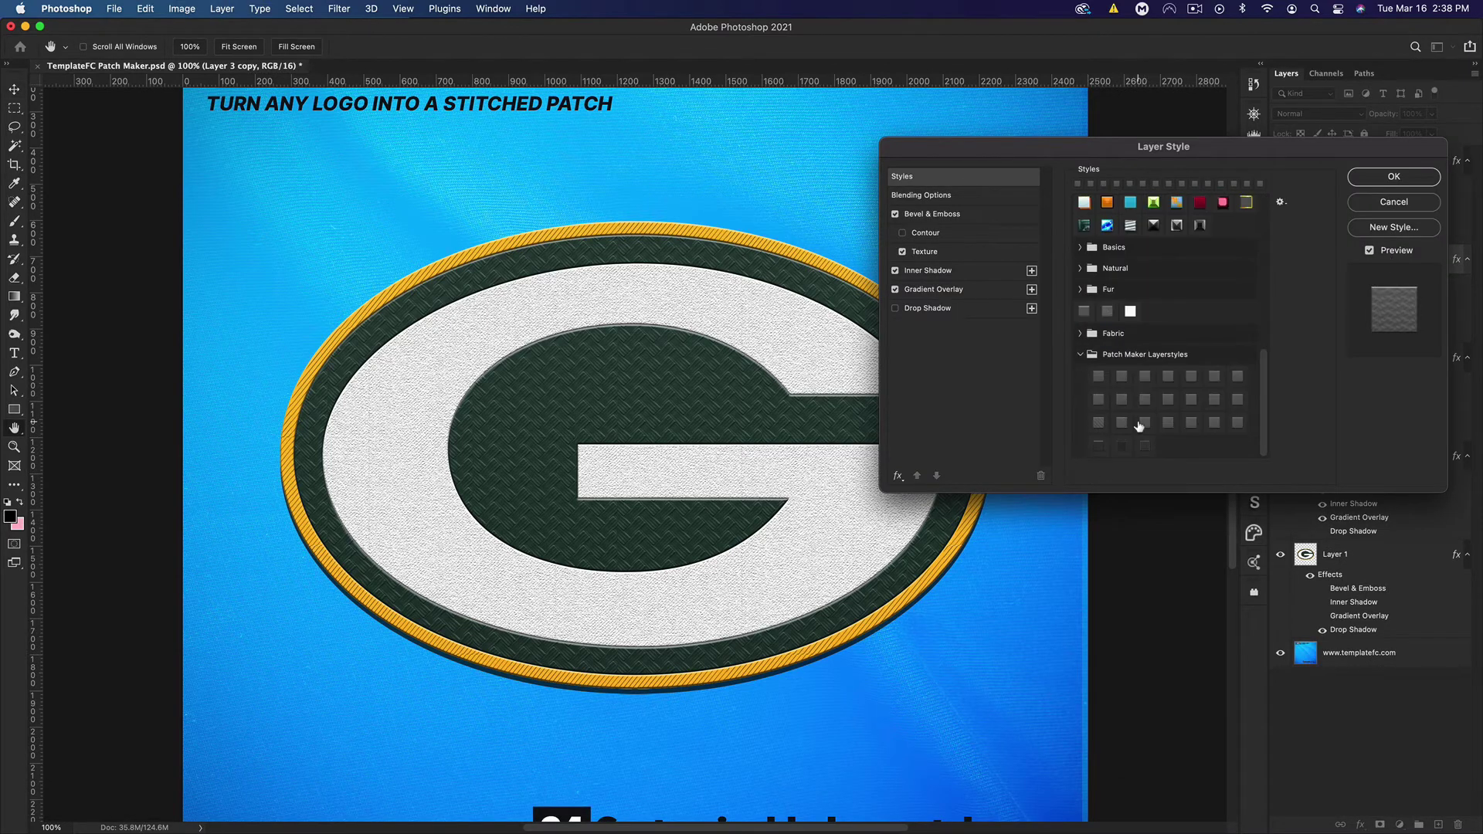
click(1098, 446)
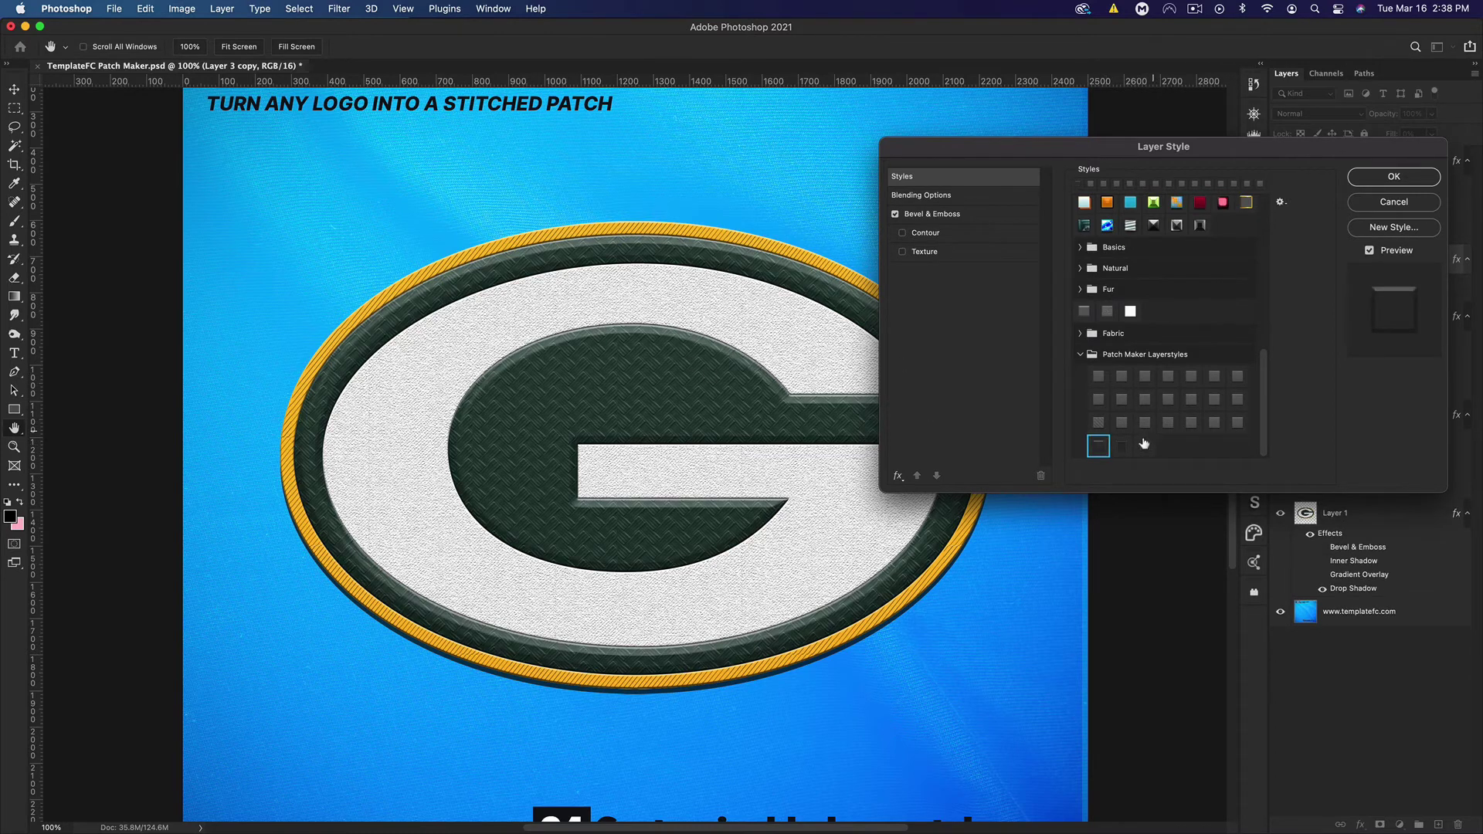
click(1121, 447)
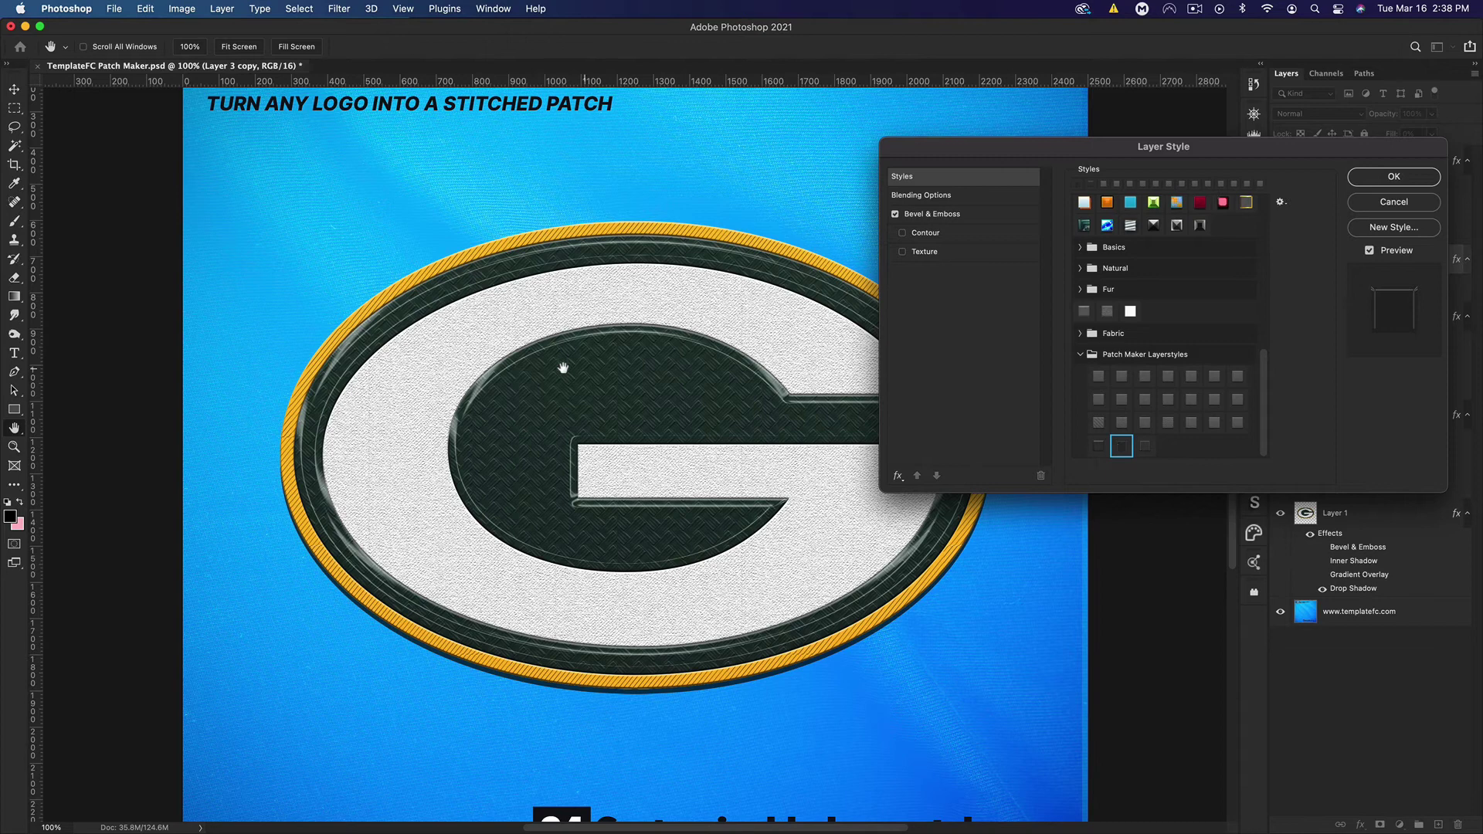
click(1146, 447)
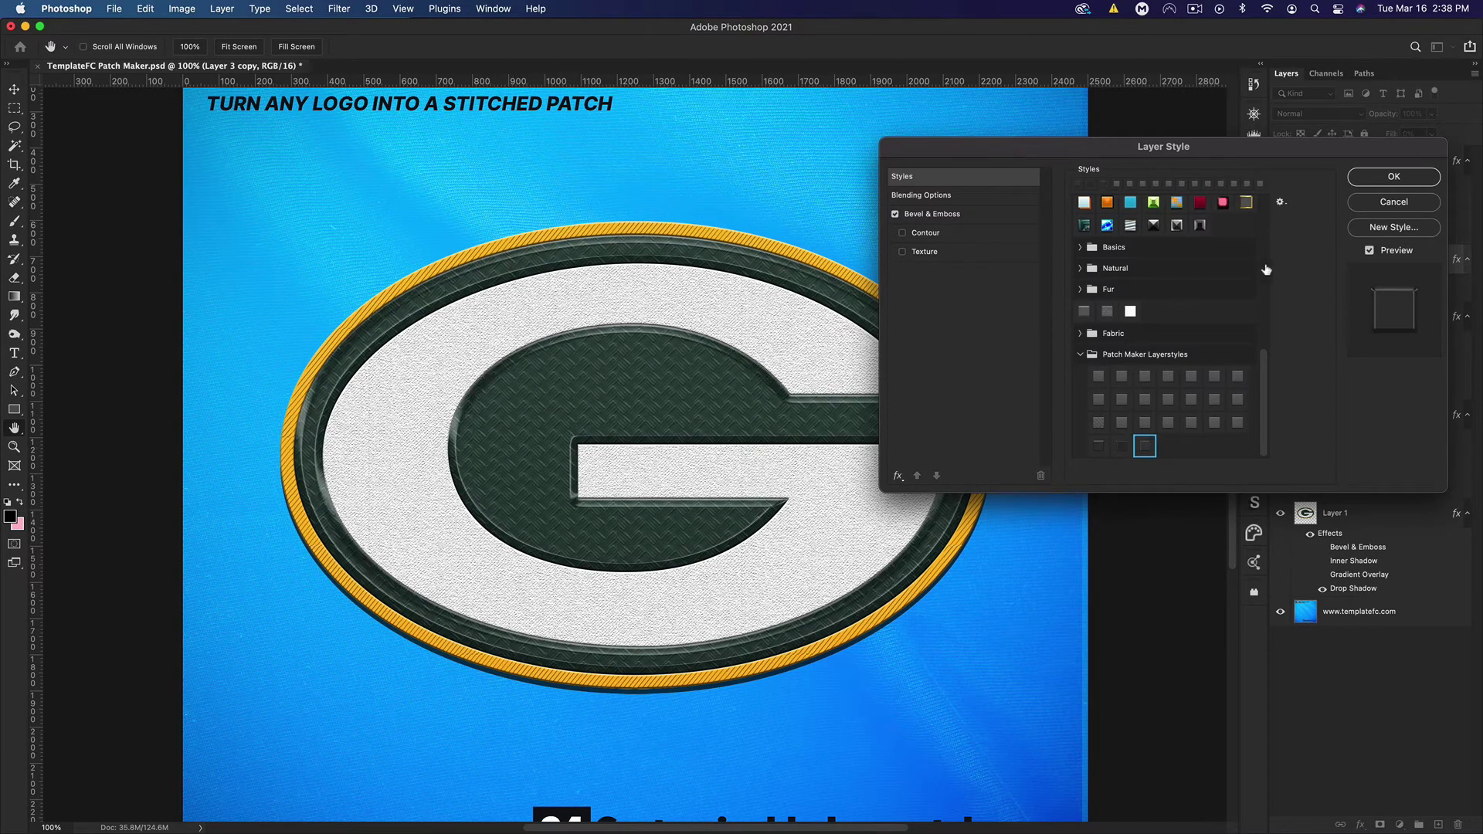
Apply the style, then set Layer 3 copy's Bevel & Emboss to 51 px size and 51% highlight opacity
click(1411, 179)
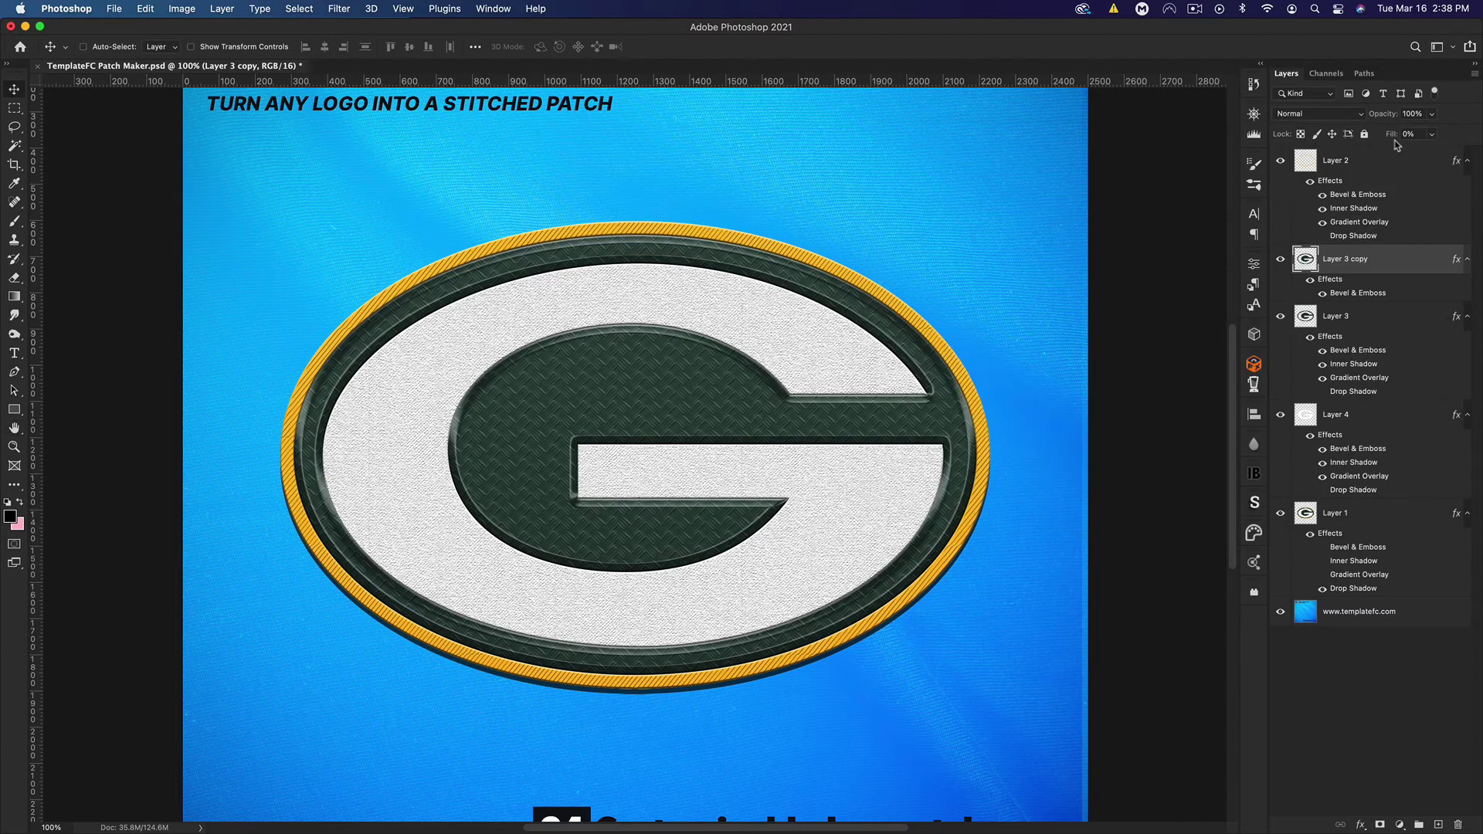
double_click(1392, 264)
click(955, 220)
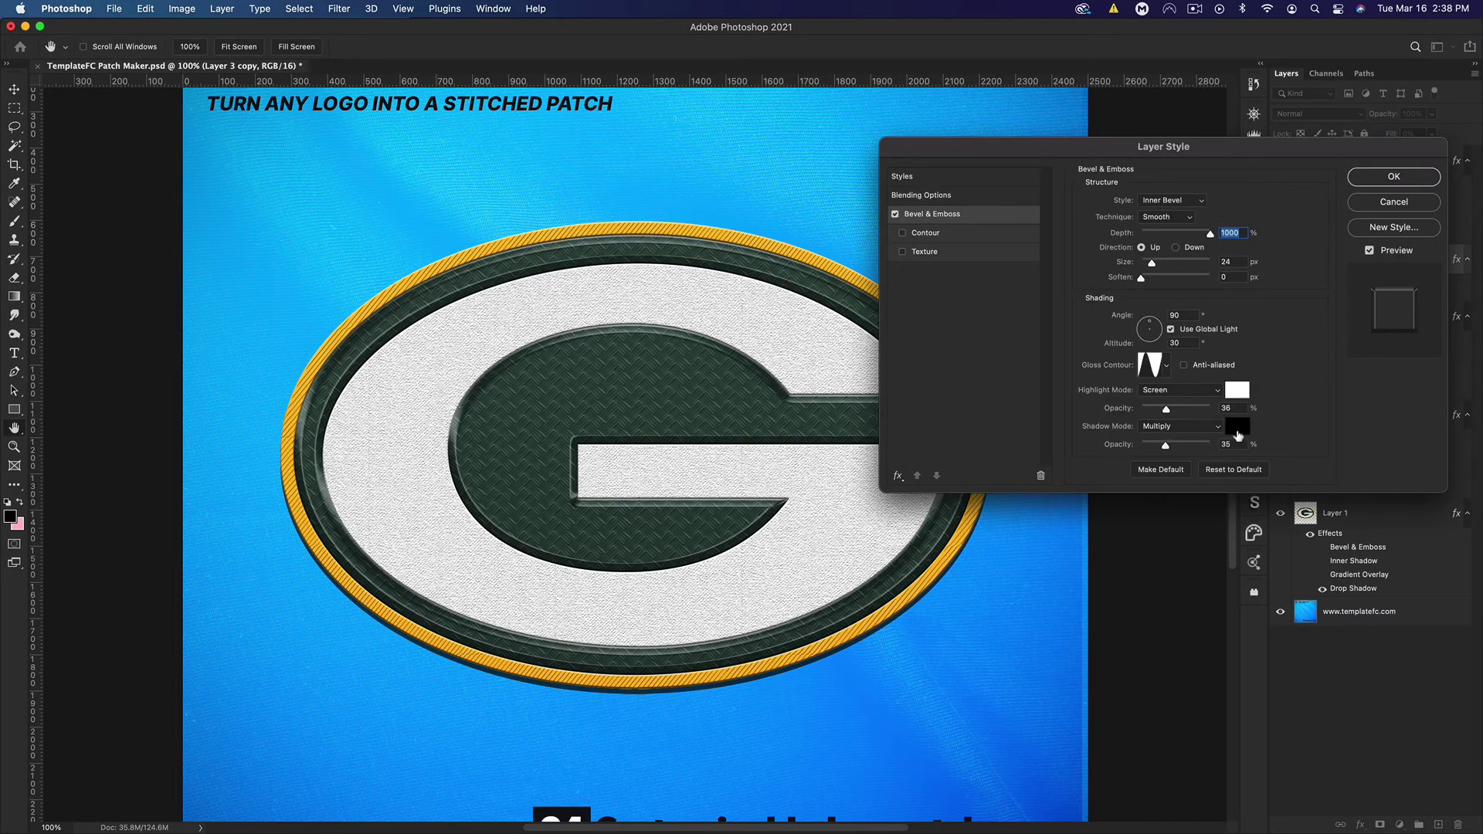
drag(1166, 410, 1201, 411)
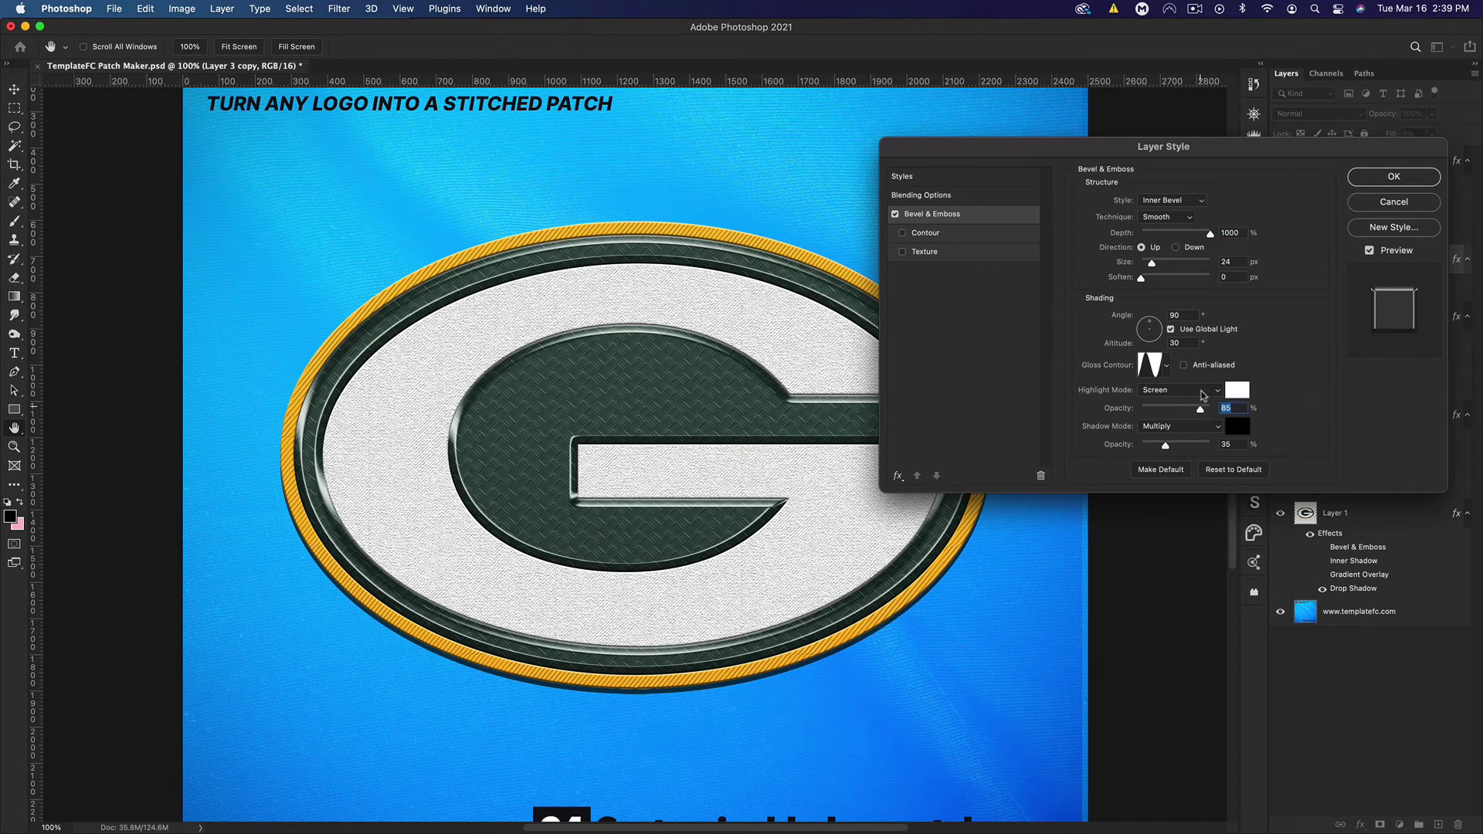
drag(1152, 264, 1160, 266)
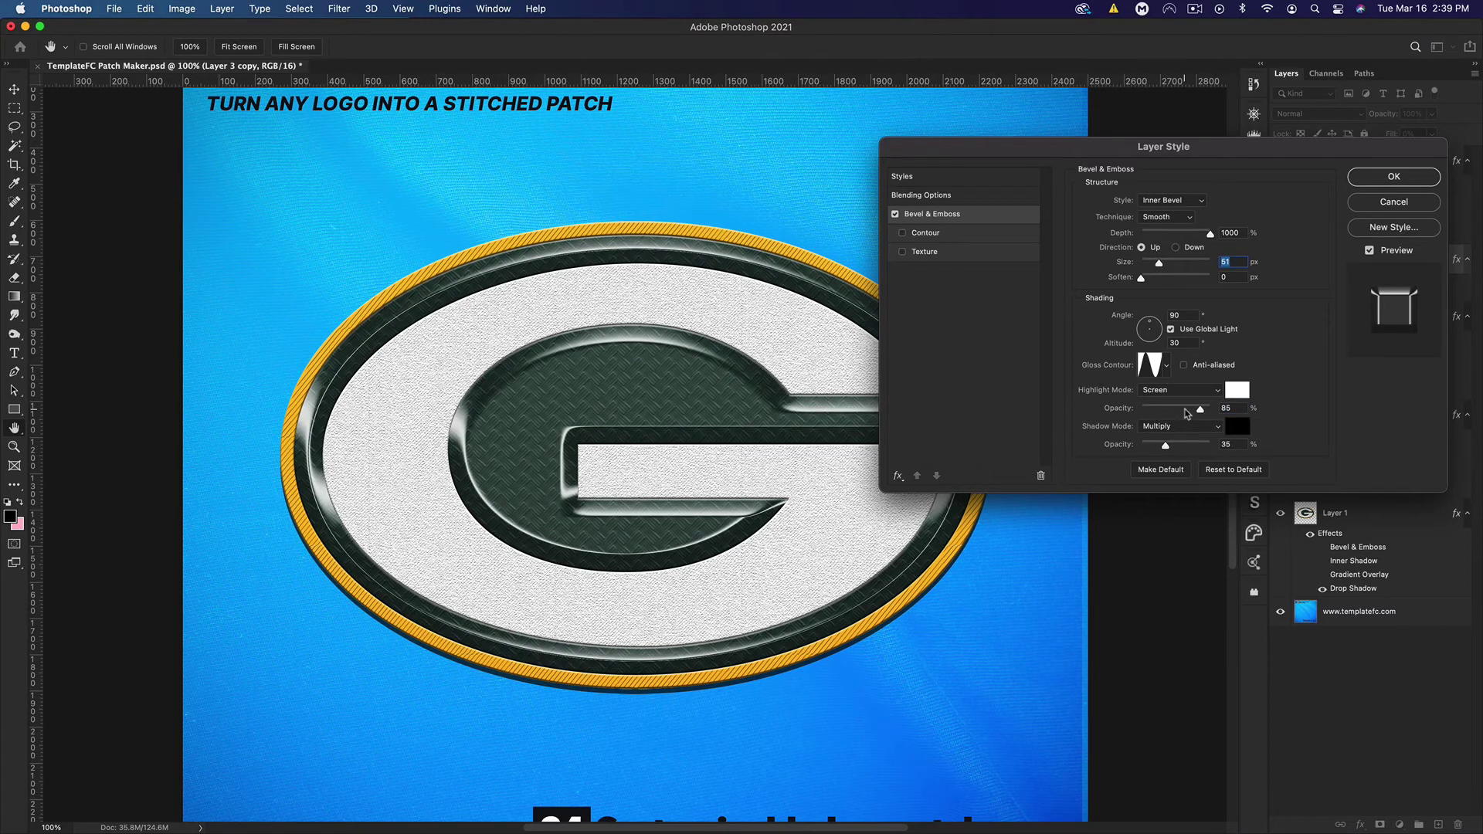
click(1185, 409)
drag(1186, 410, 1178, 409)
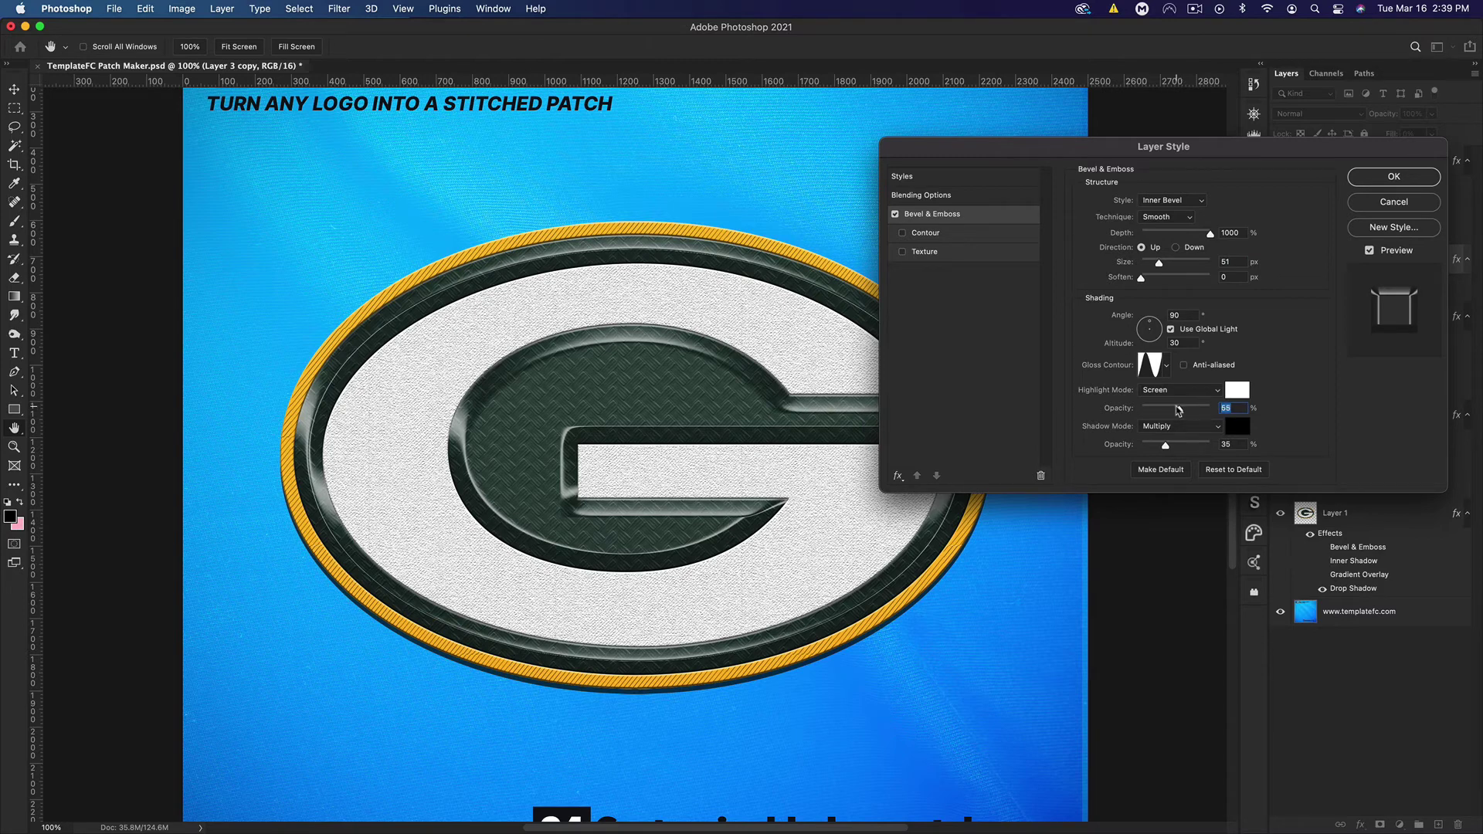
click(1394, 178)
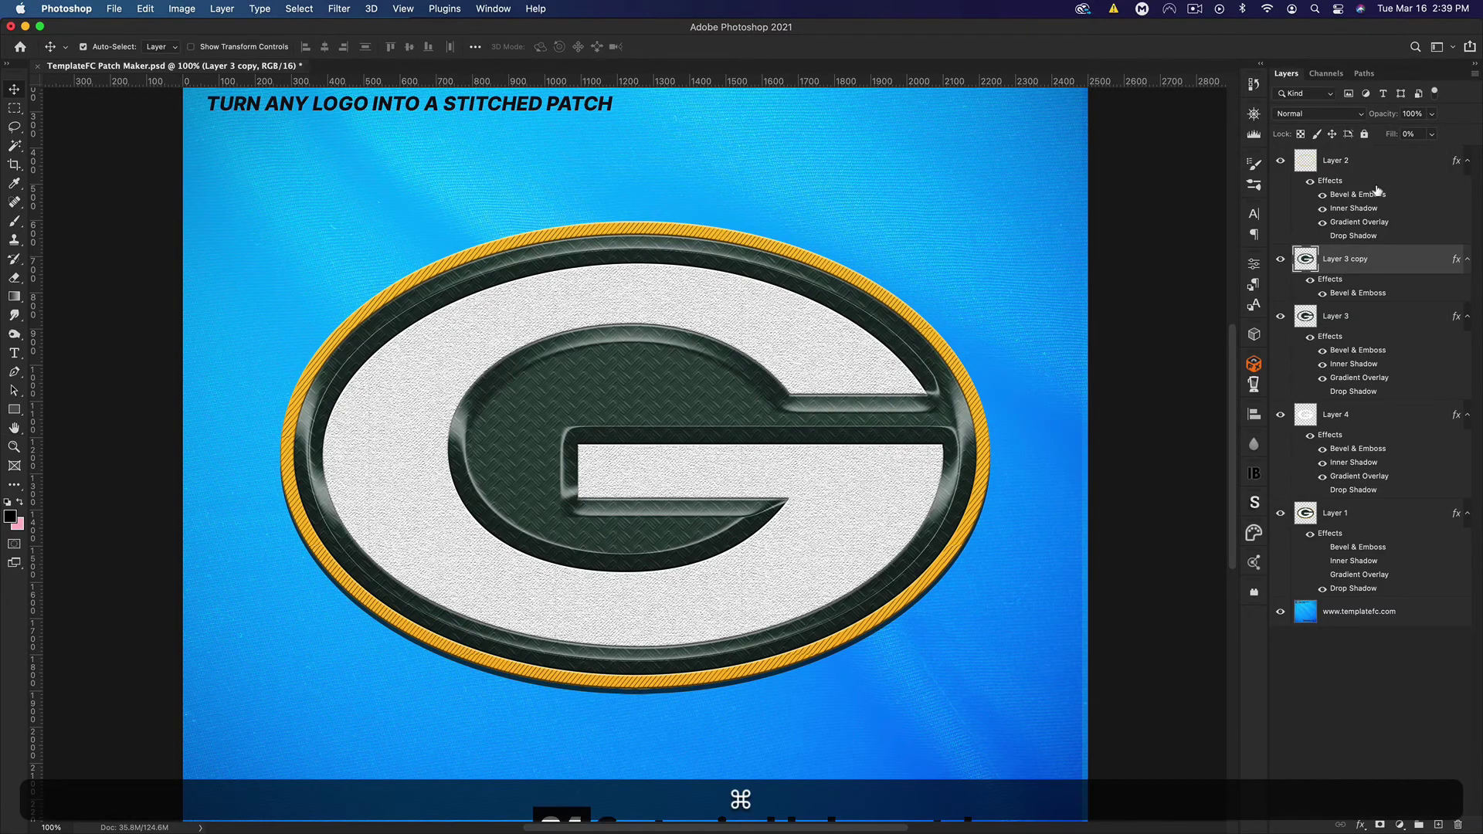
key(super+minus)
key(super+minus)
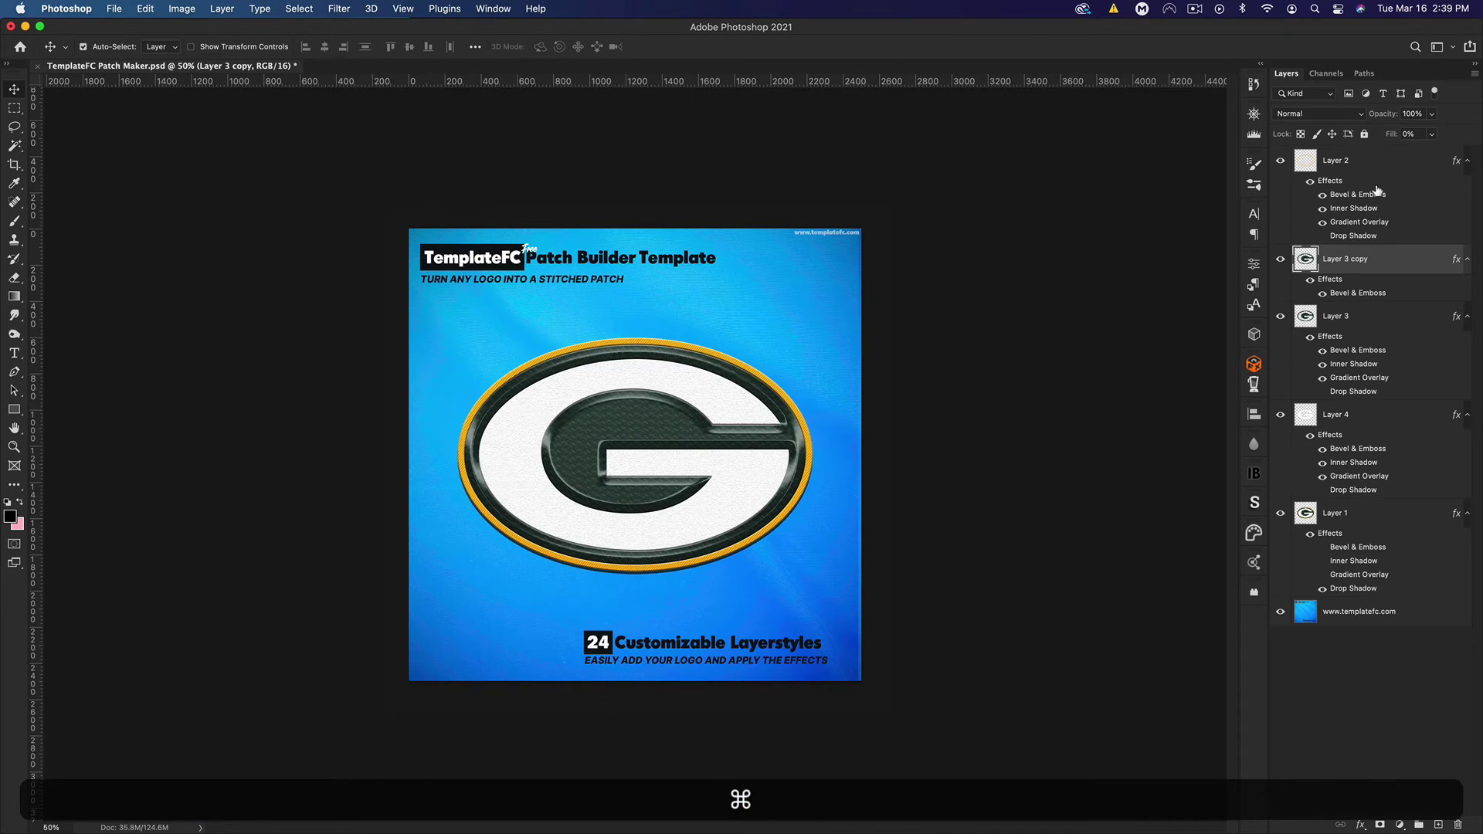
double_click(1394, 267)
click(932, 214)
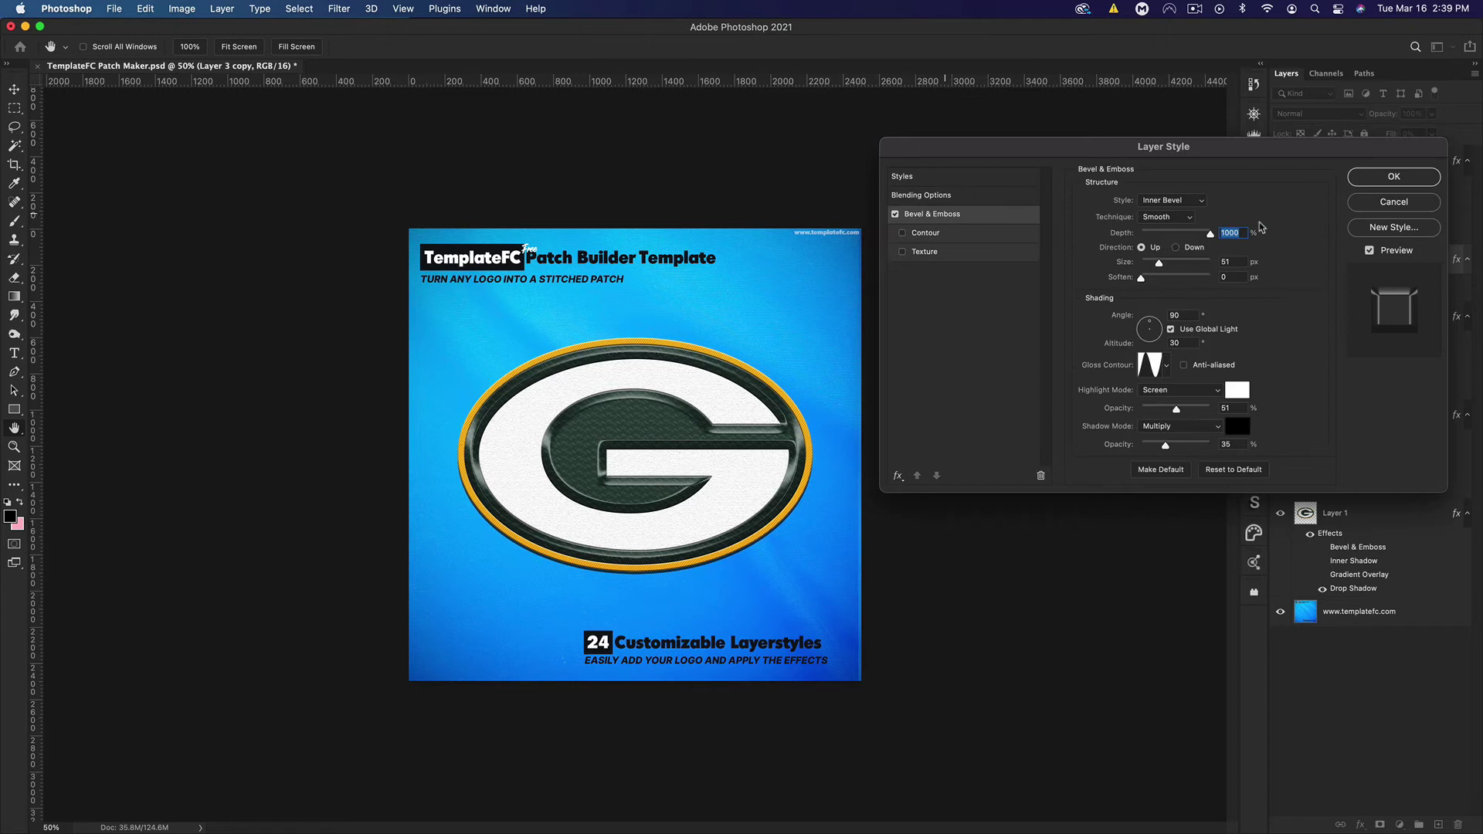
drag(1175, 266, 1156, 265)
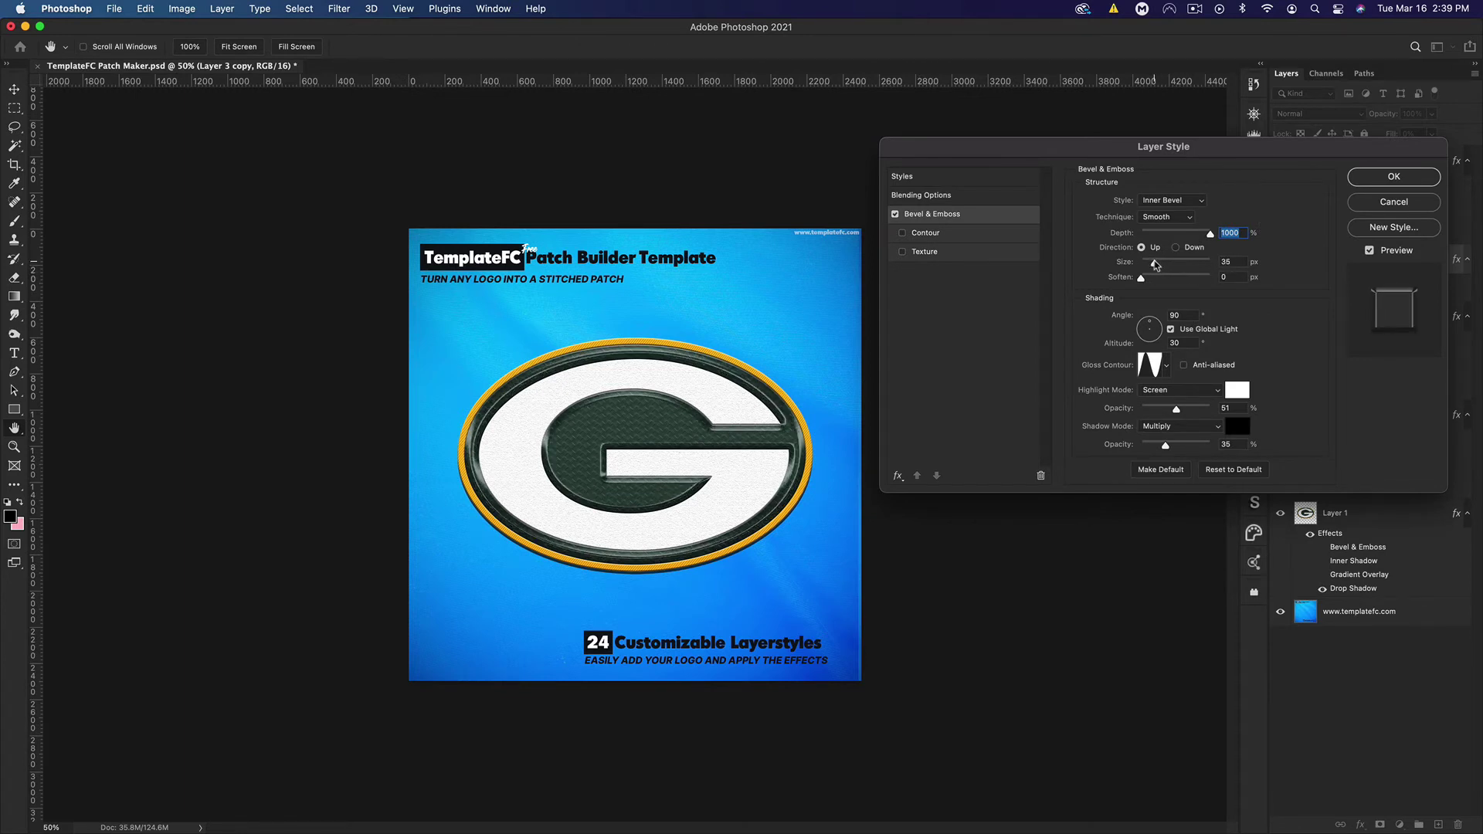
drag(1156, 266, 1155, 265)
key(Return)
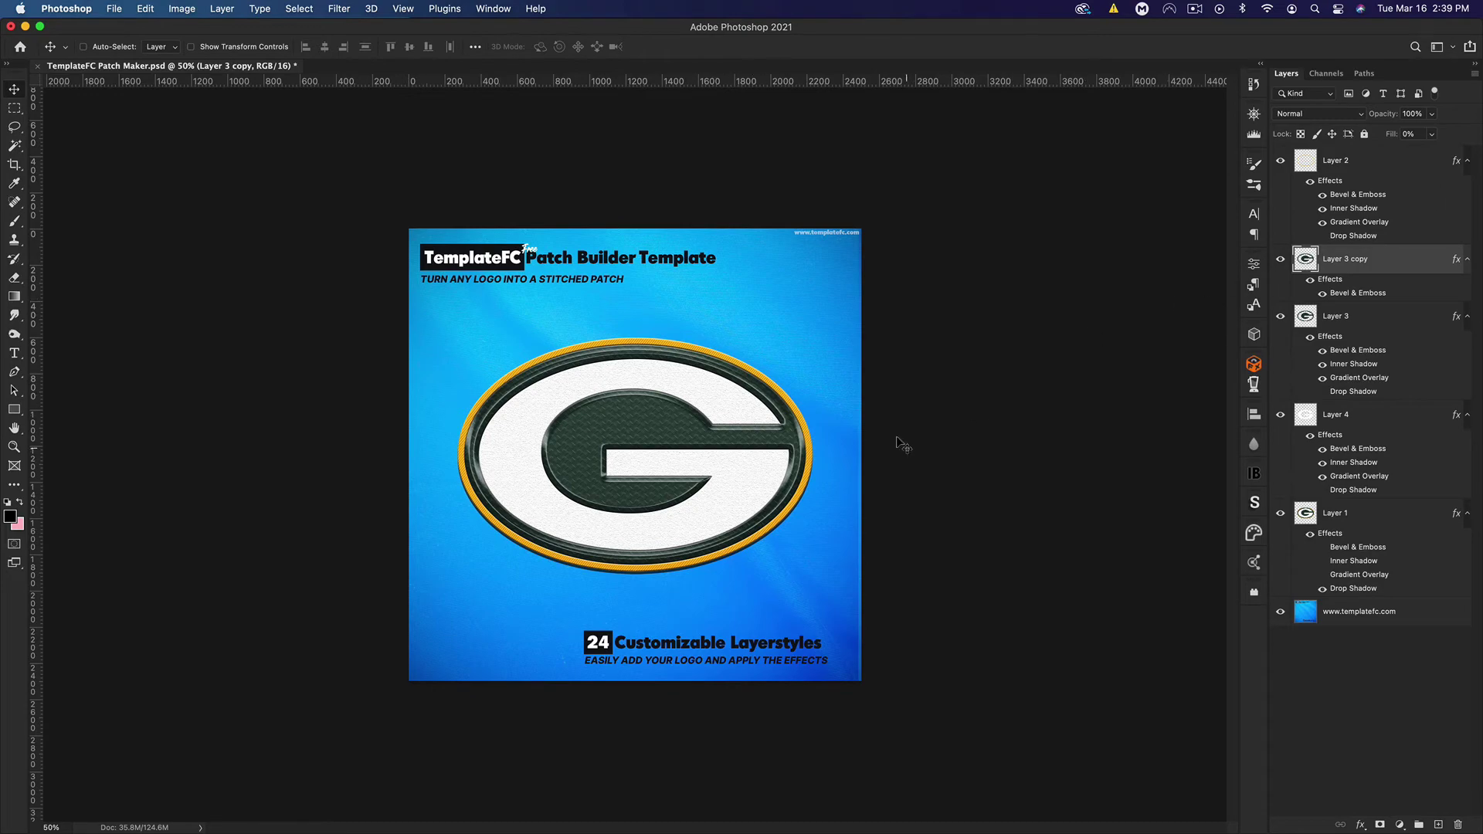
key(super+equal)
key(super+equal)
key(super+equal)
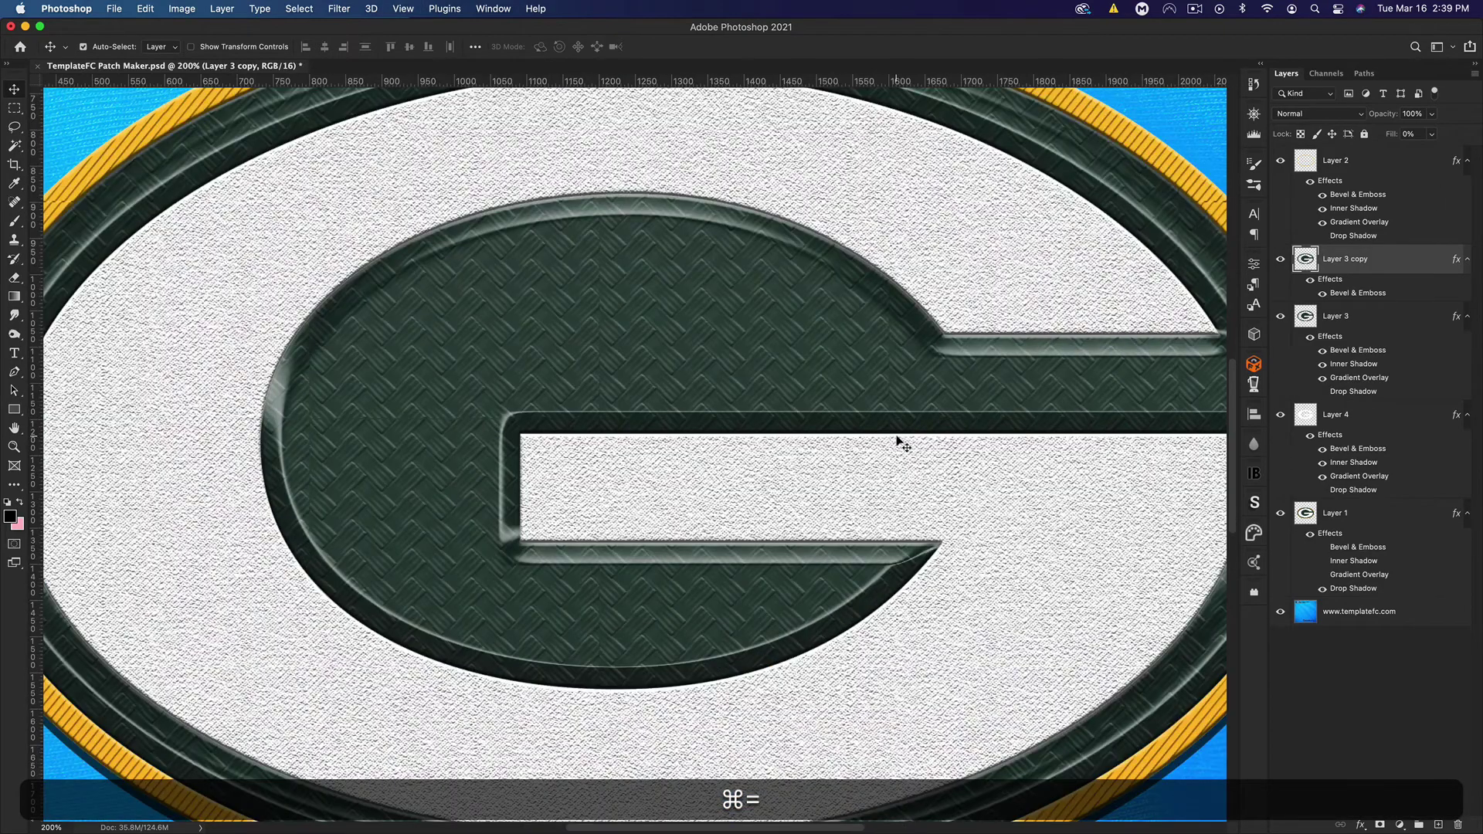
key(super+minus)
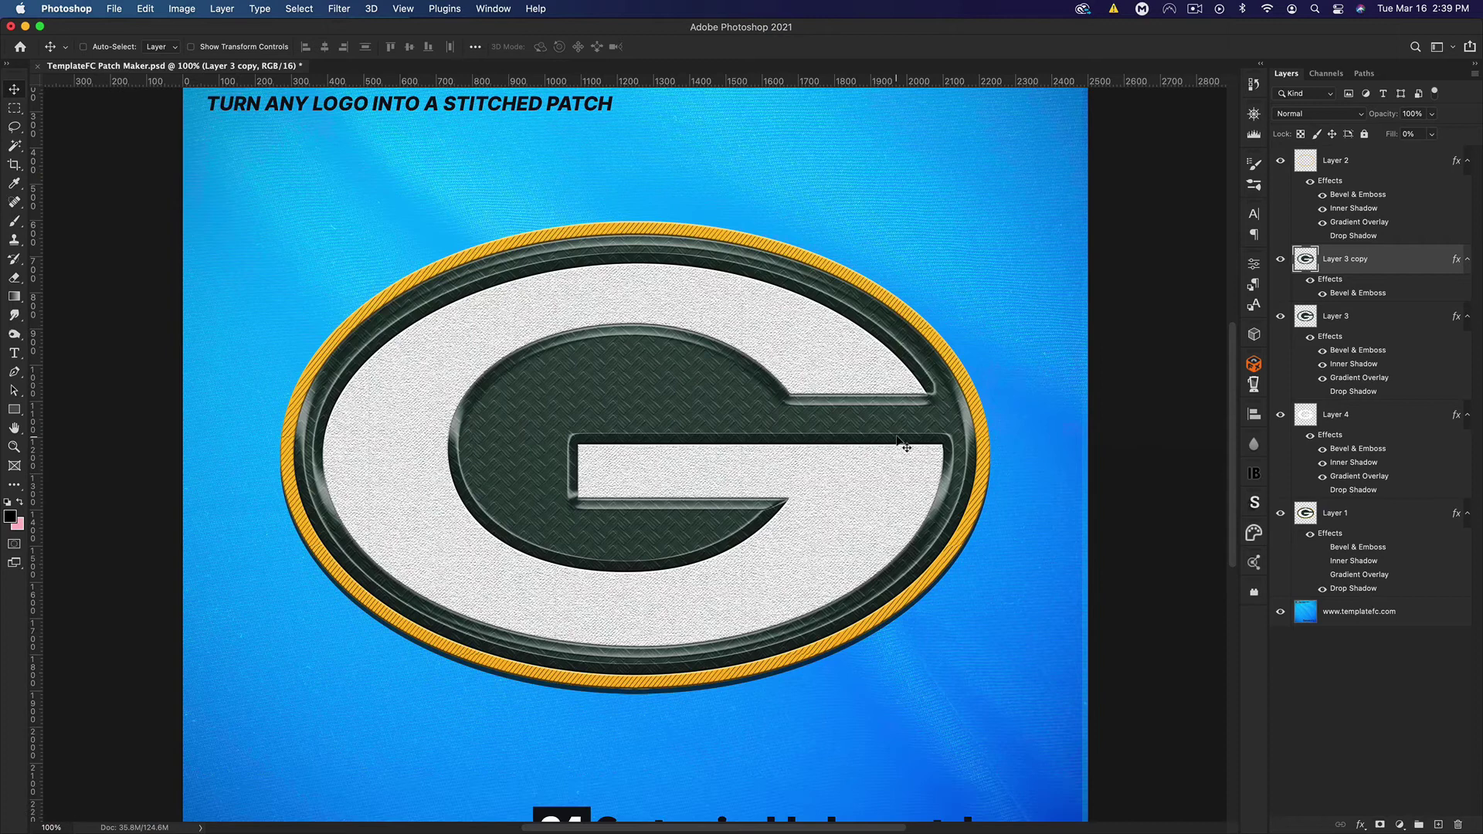
Group the five patch layers, Layer 2 through Layer 1, into Group 1
click(1391, 162)
key(shift)
shift+click(1379, 504)
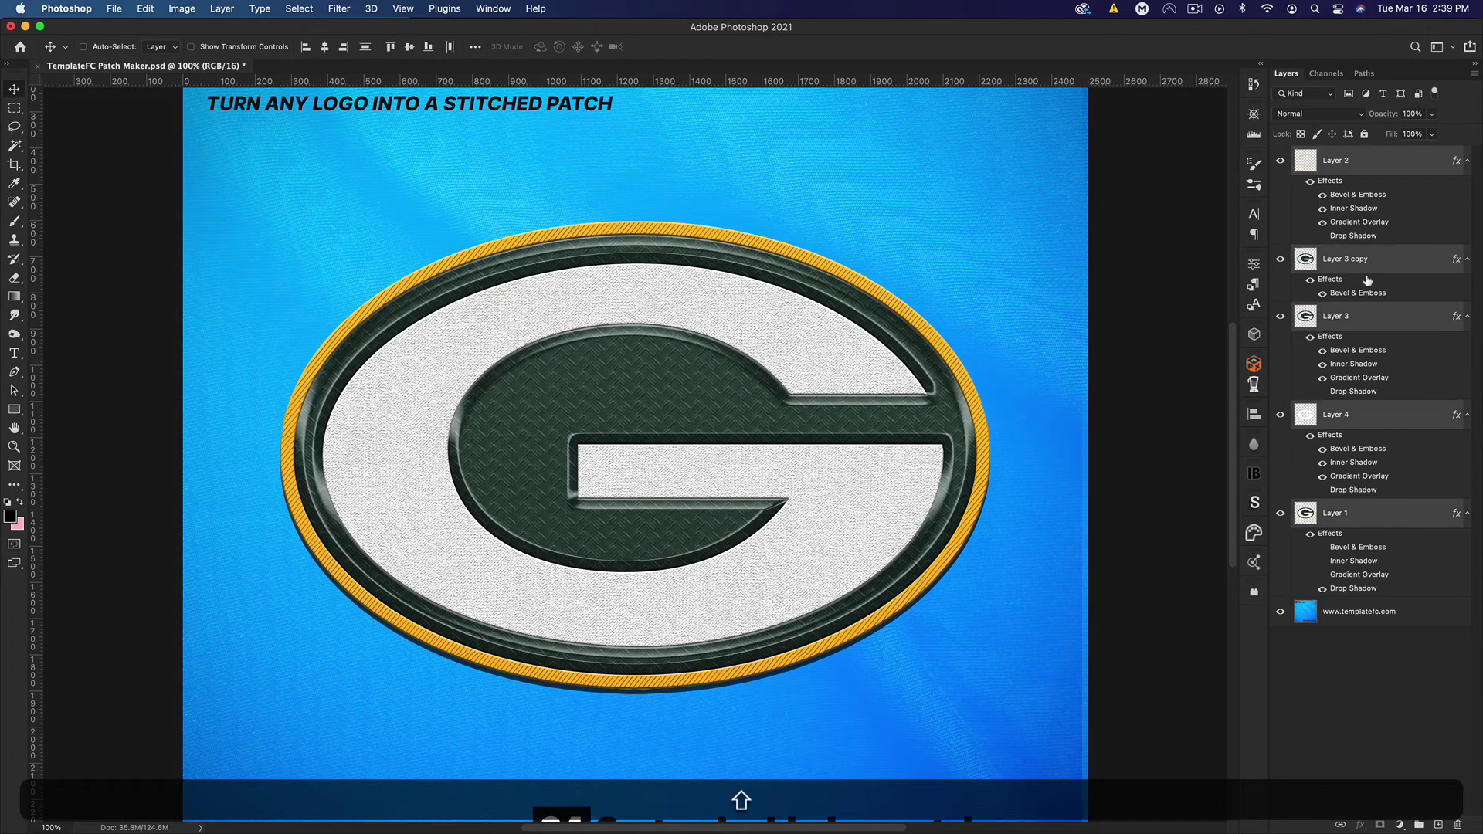
key(super+g)
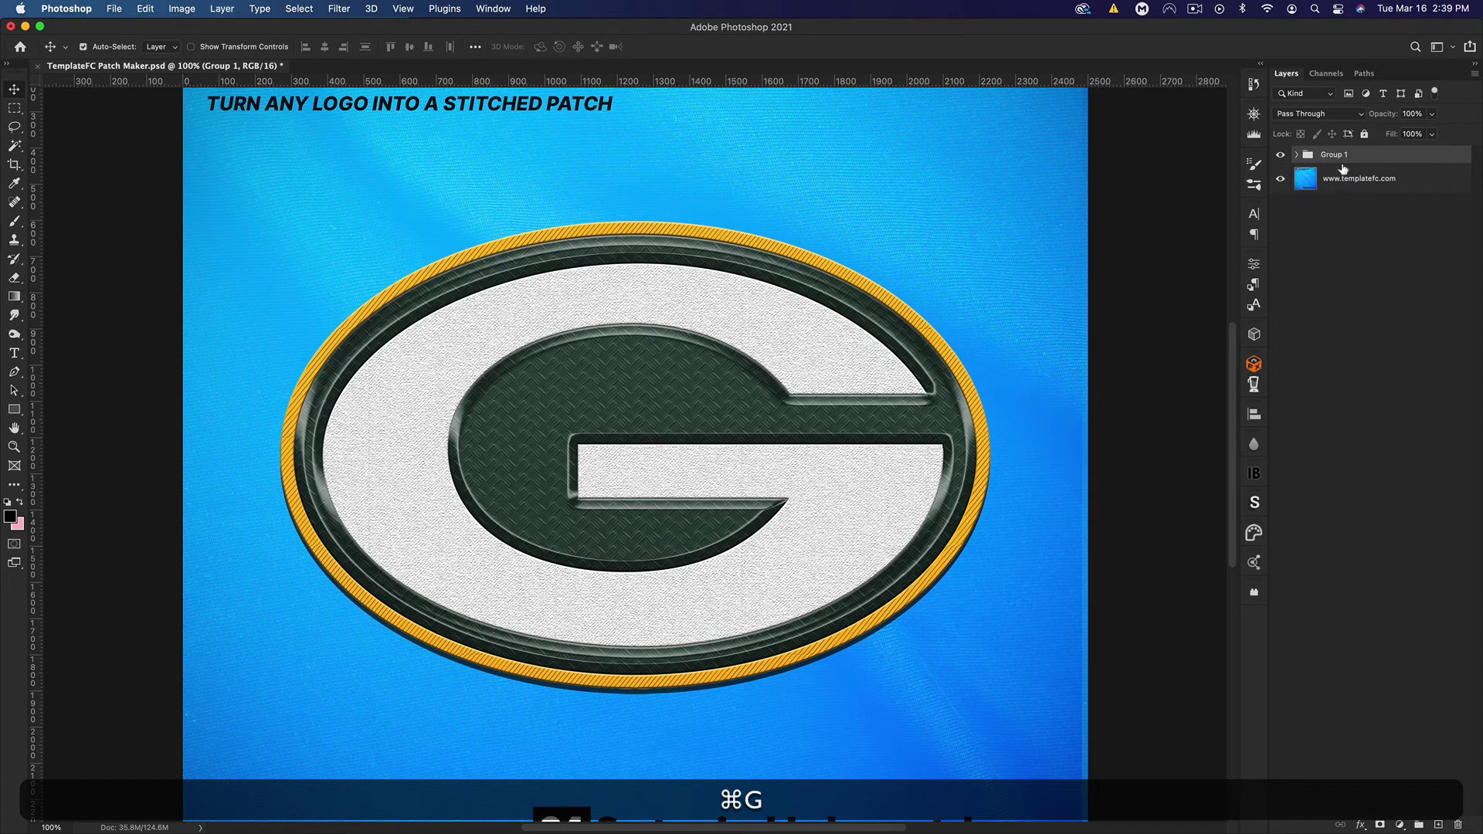
key(super+h)
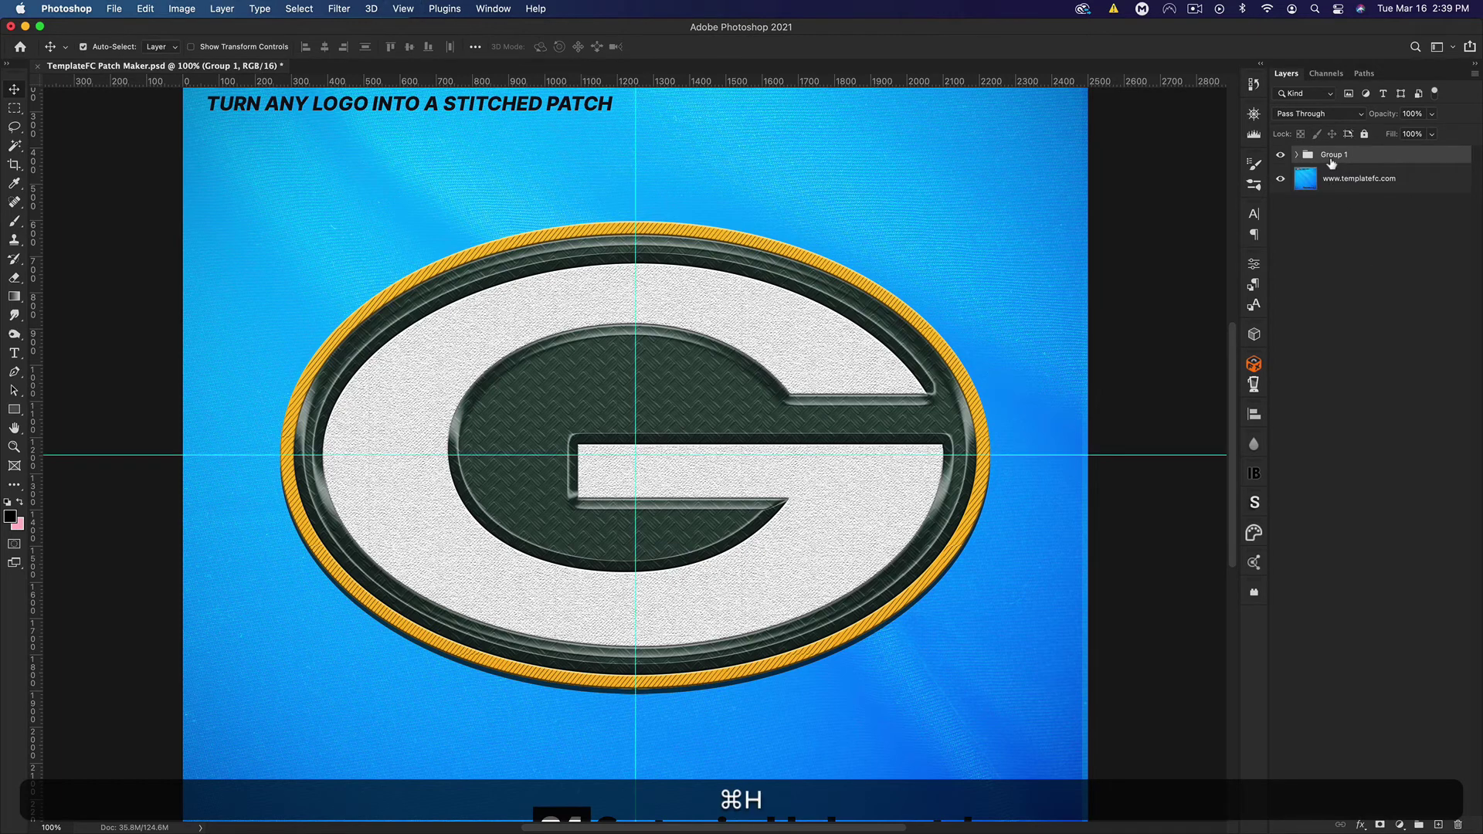
Merge a duplicate of Group 1 into one layer, apply a 50% Ripple, and hide guides
key(super+j)
key(super+e)
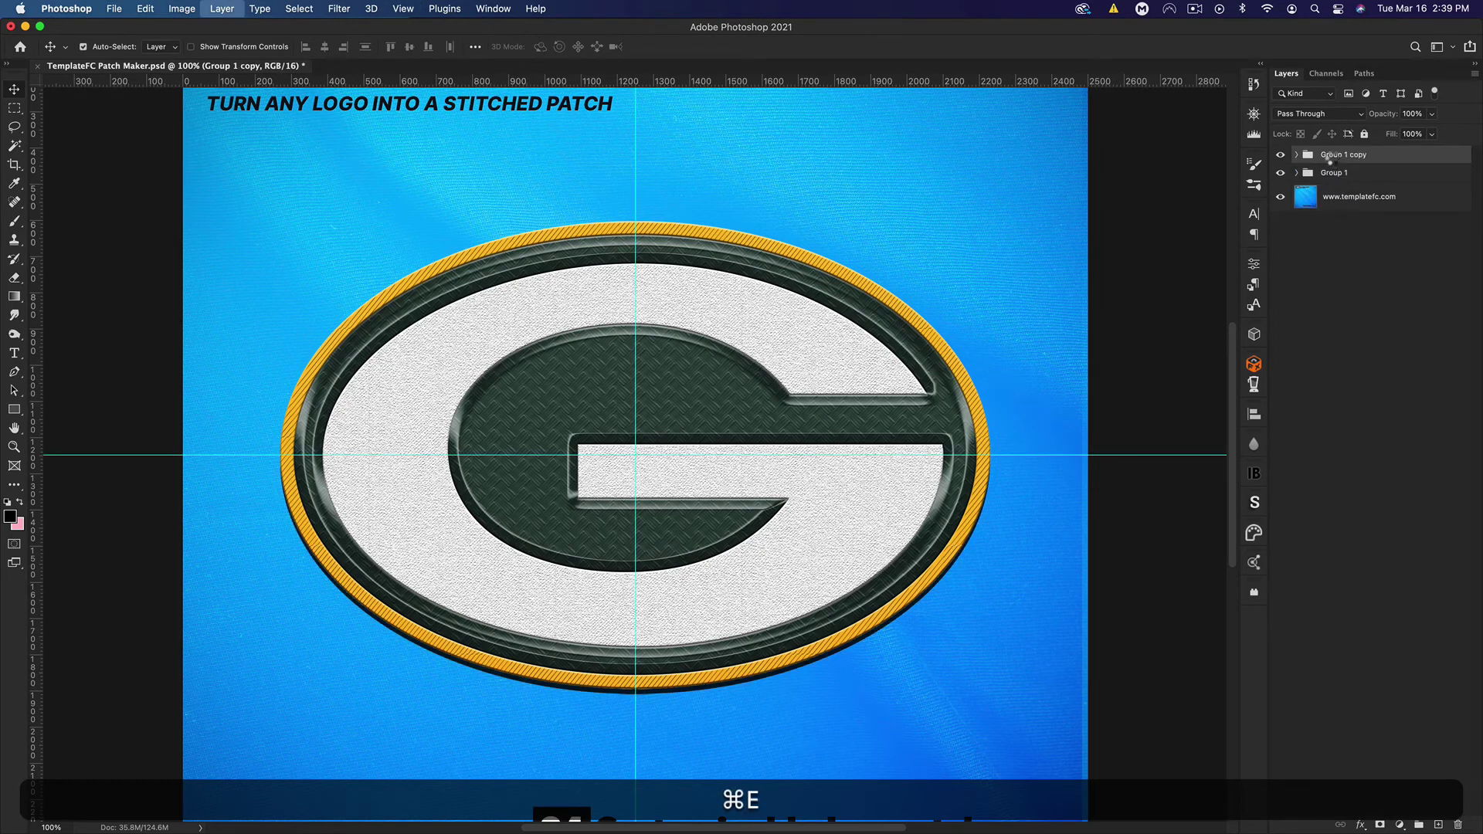
click(340, 8)
mouse_move(464, 223)
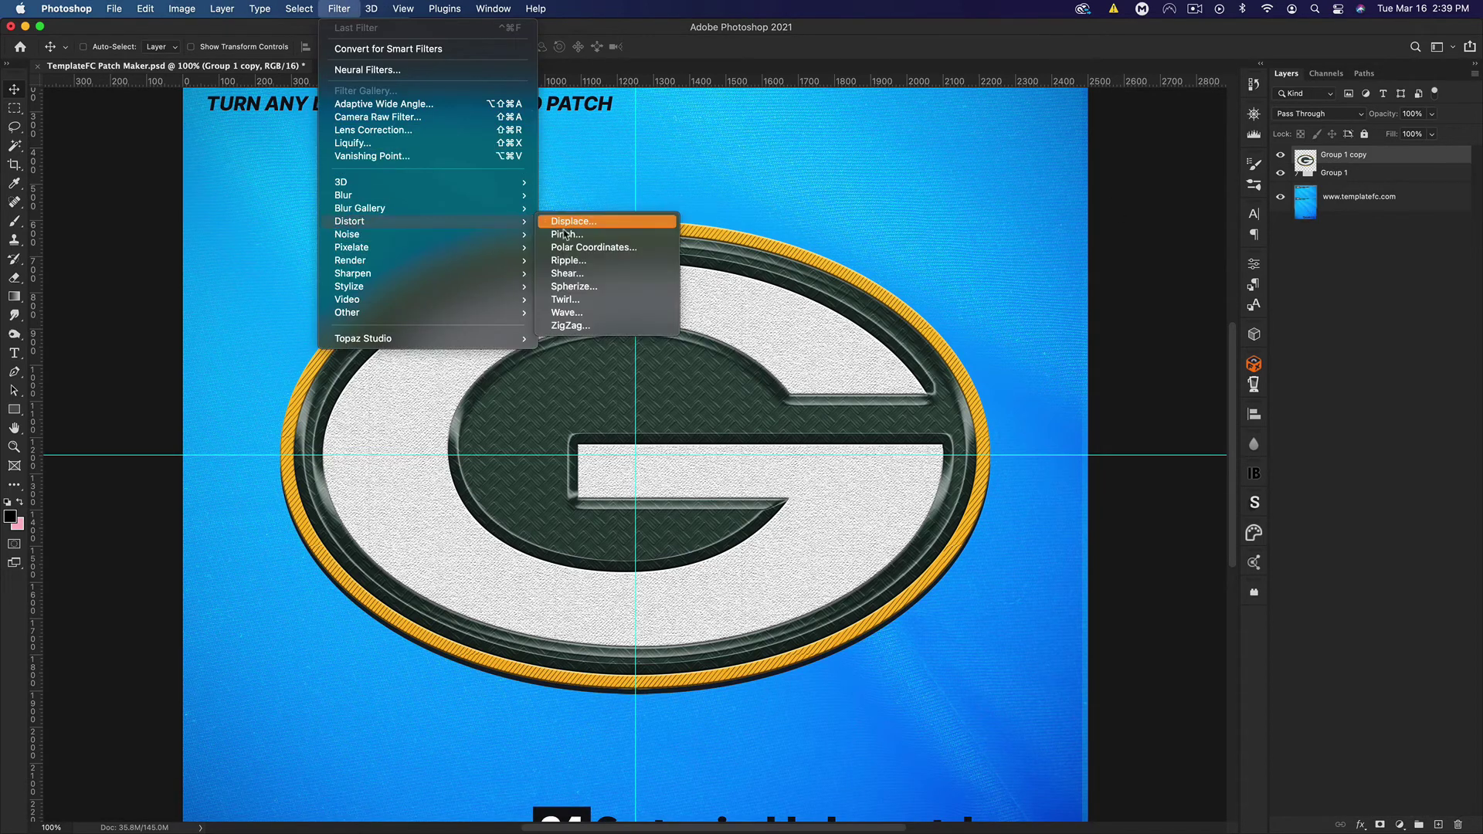
click(603, 261)
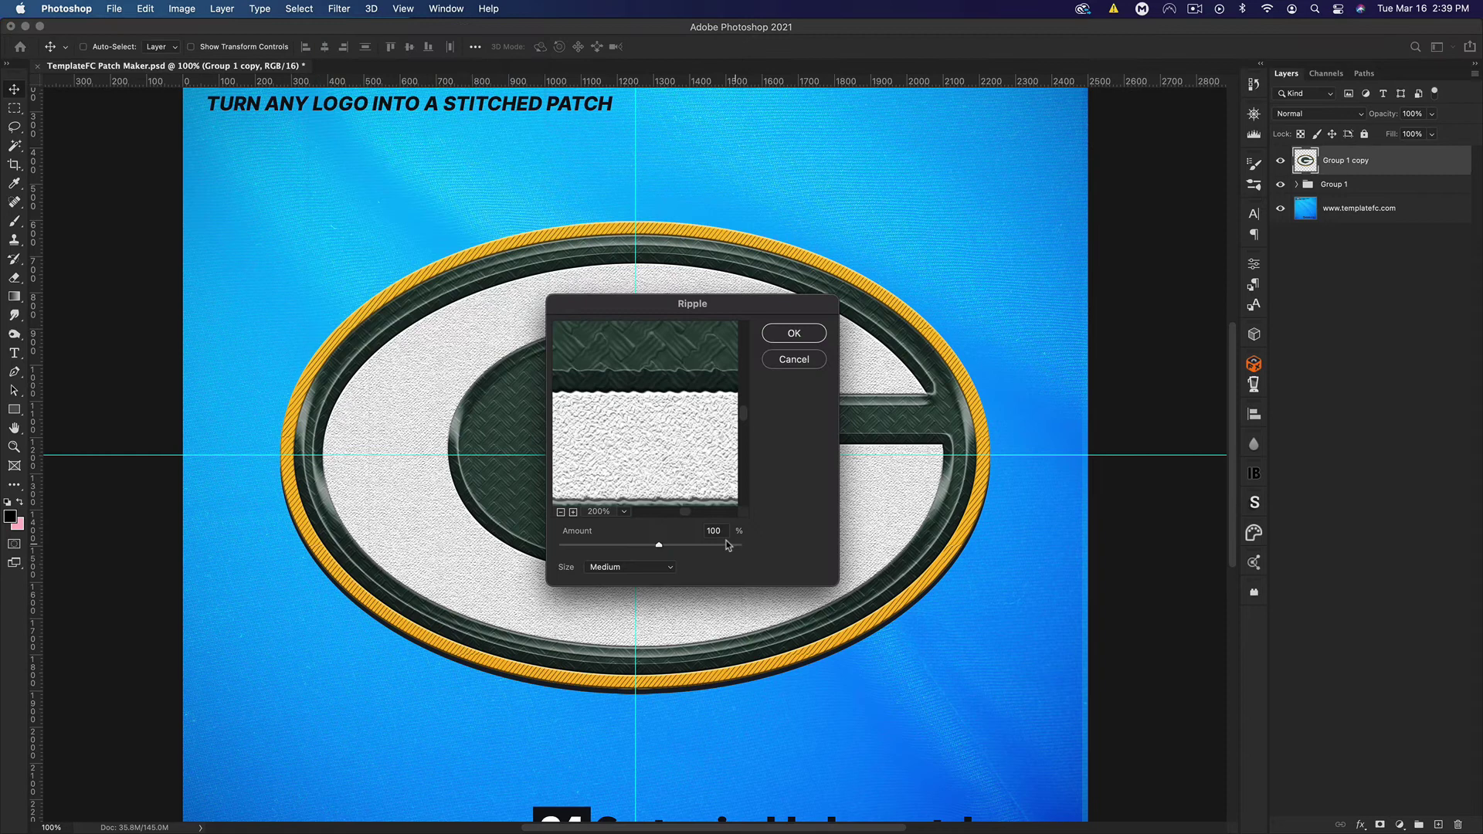
text(50)
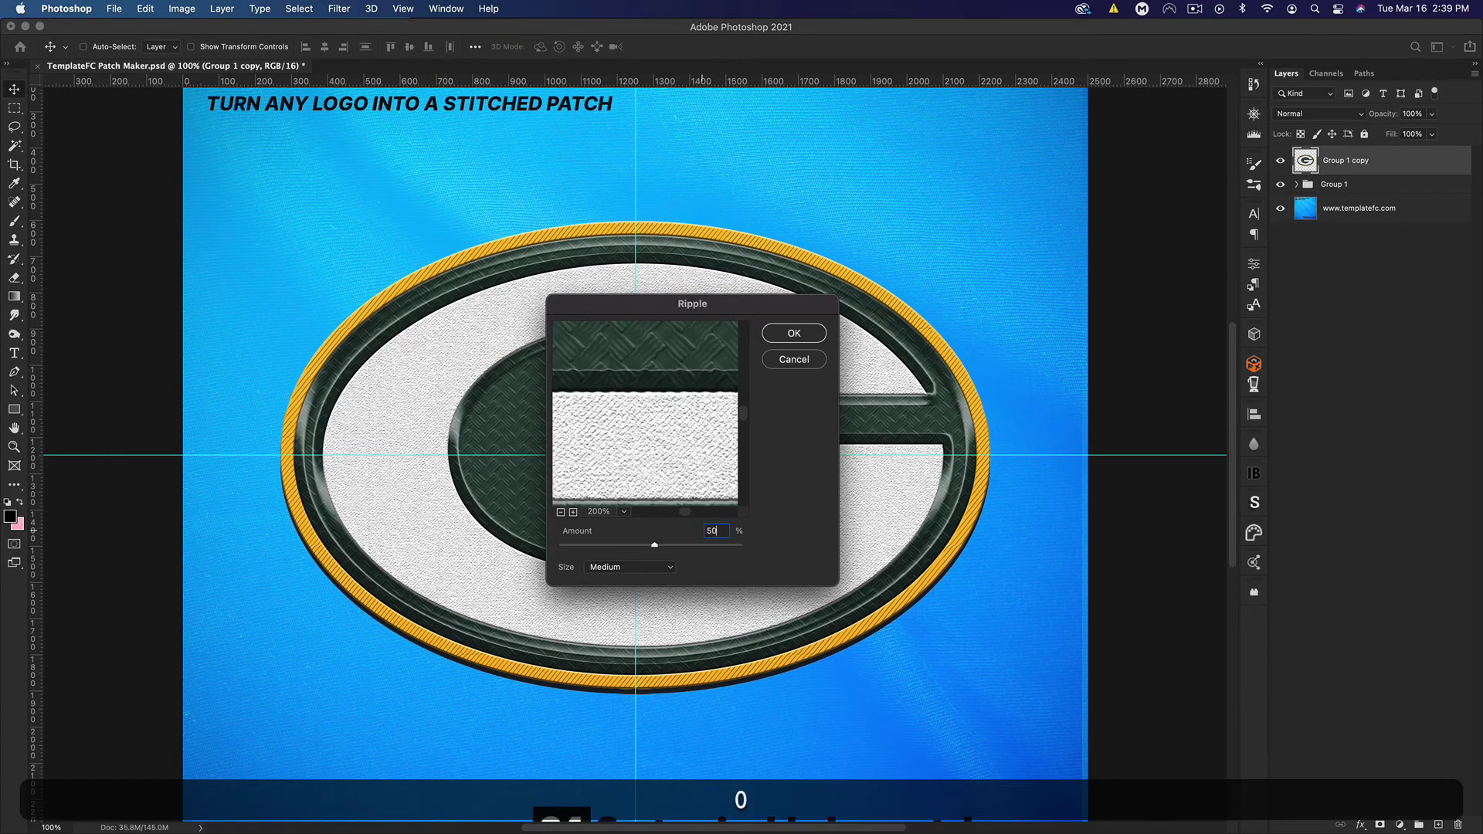
key(Return)
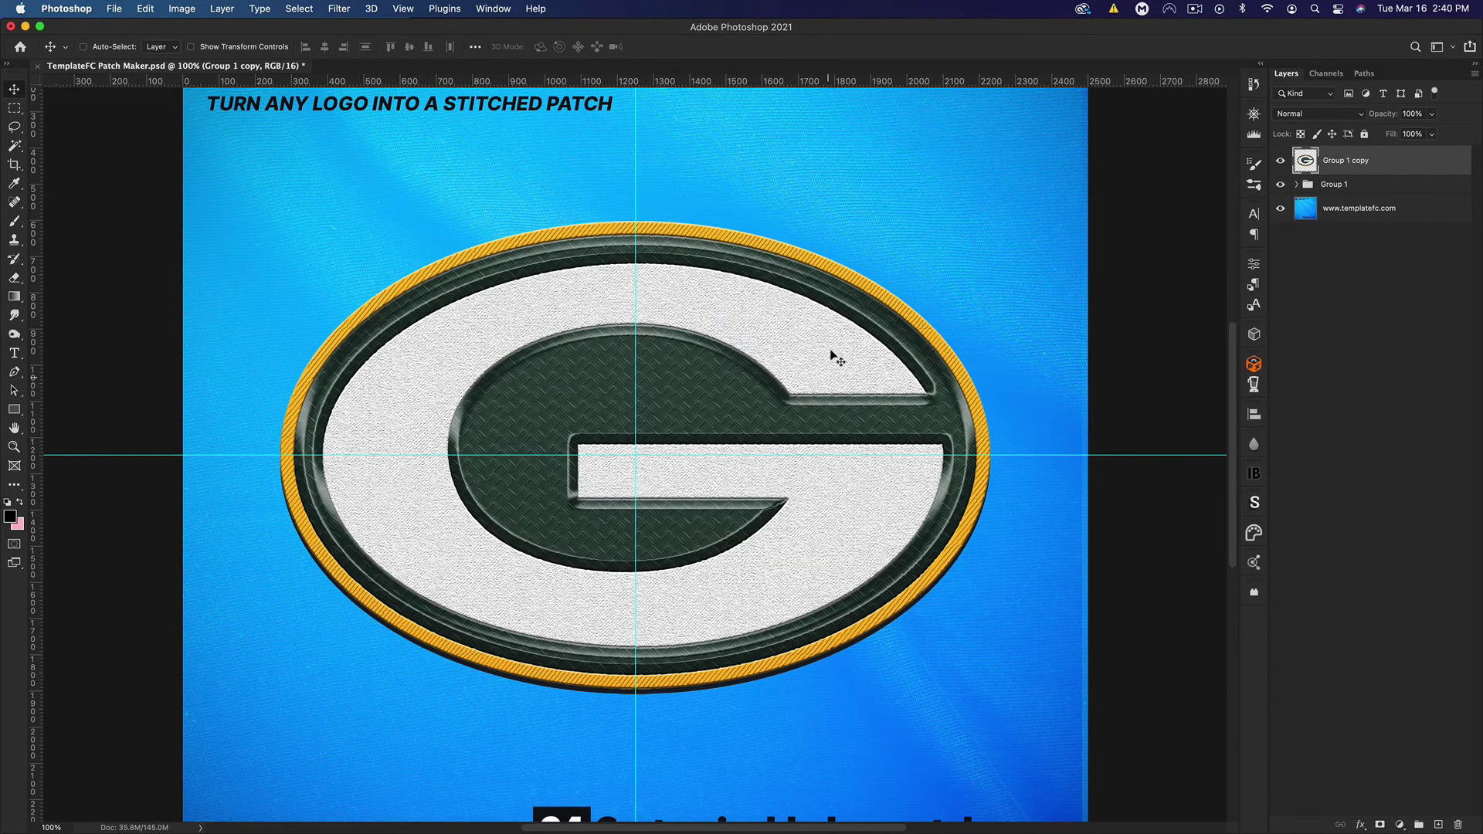
key(super)
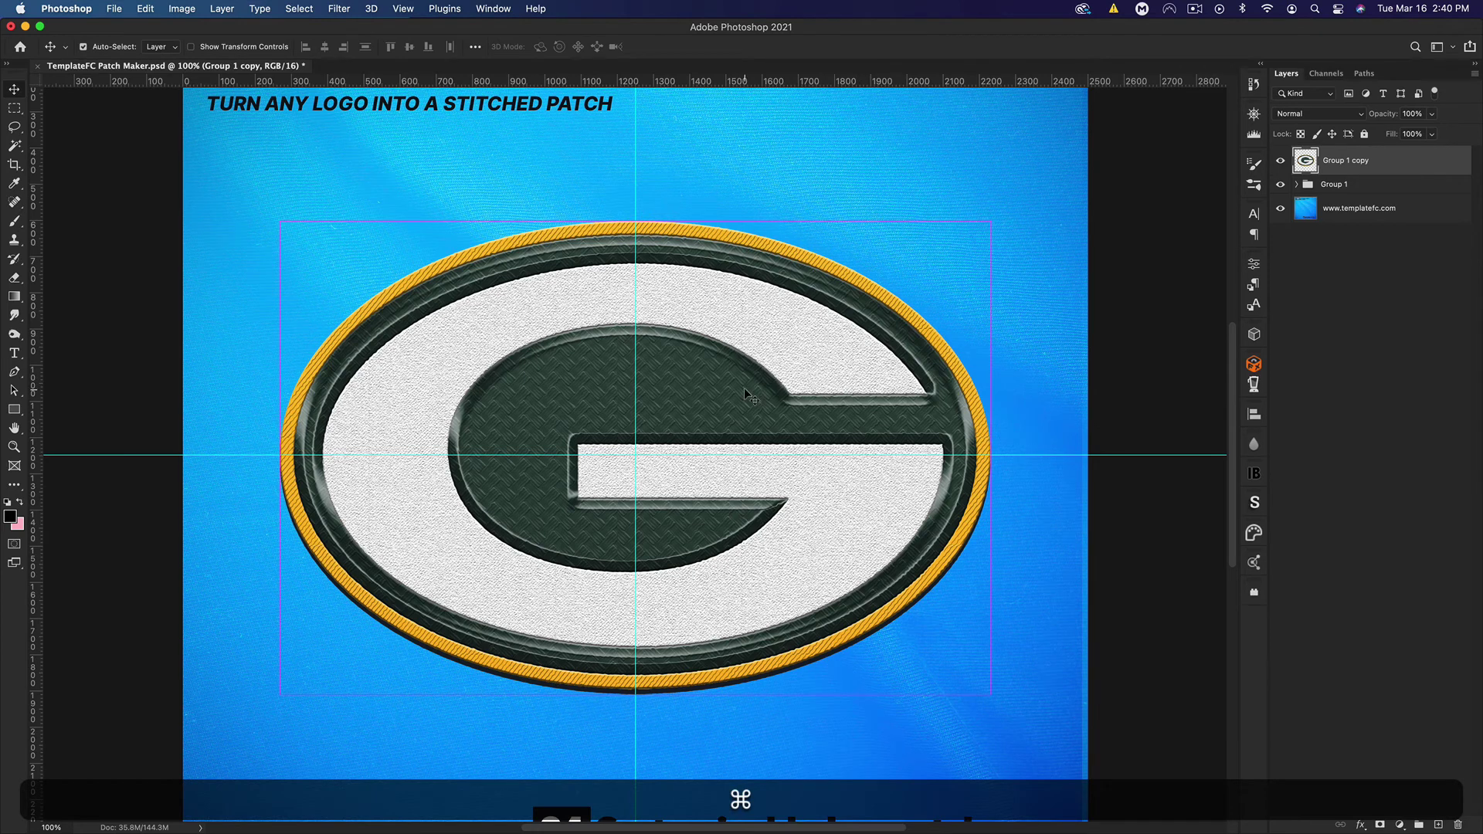
key(super+h)
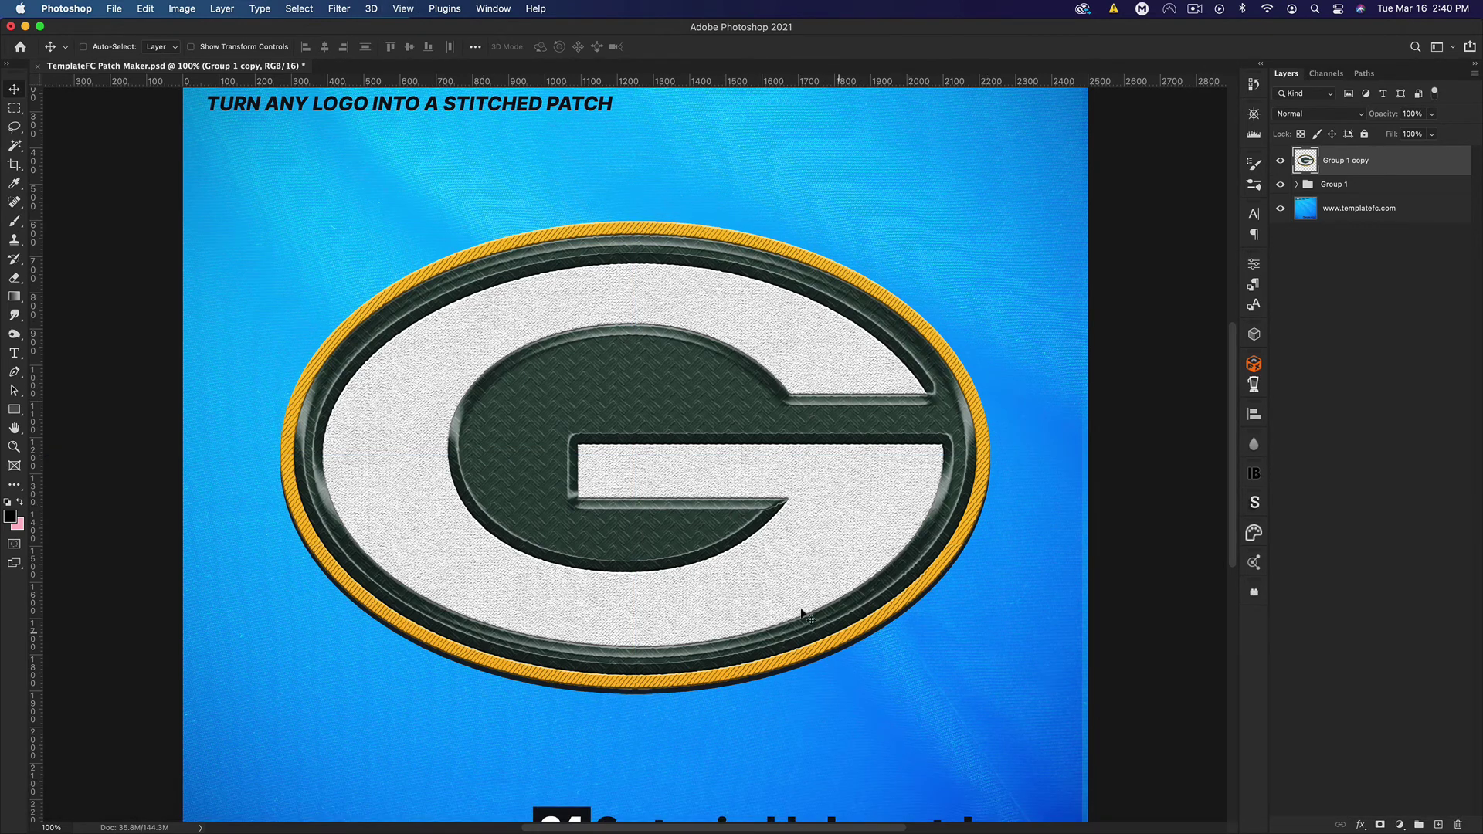
click(1280, 164)
click(1280, 164)
click(1280, 163)
click(1280, 164)
click(1280, 165)
key(super)
key(super+minus)
key(super+minus)
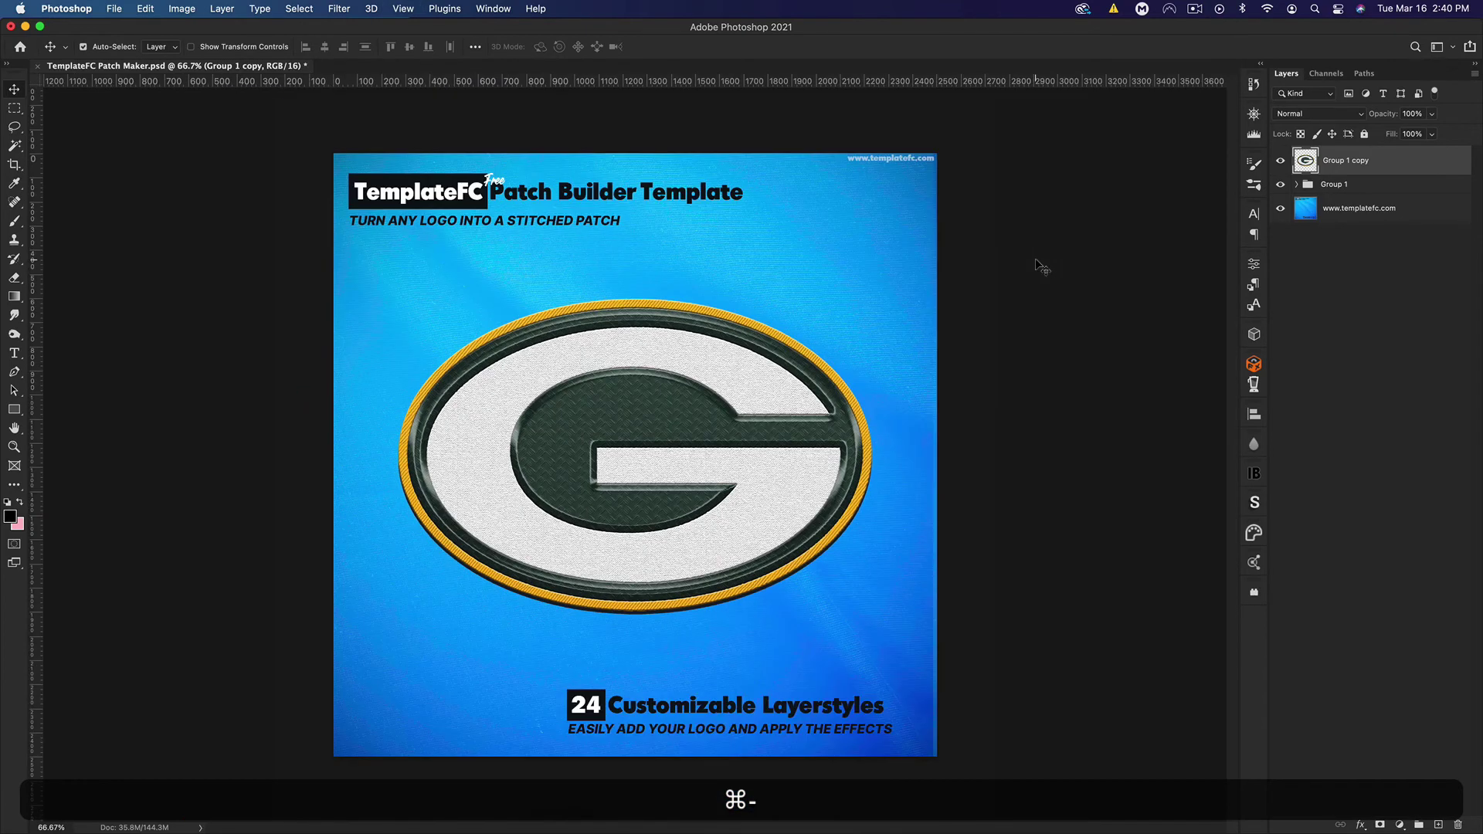
key(super)
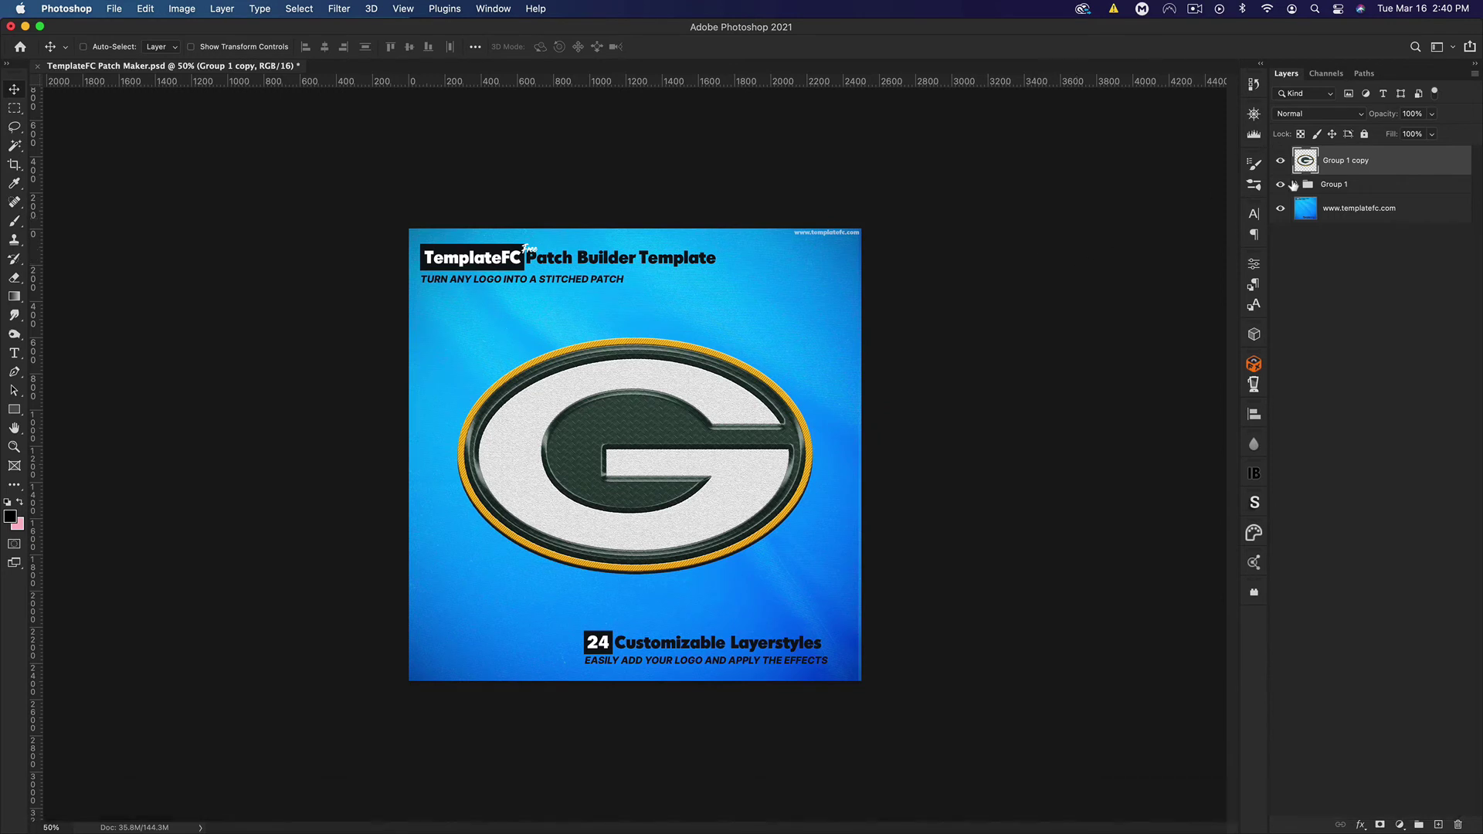
Move Layer 1 out of Group 1 to the top and clear its layer style
click(1295, 186)
drag(1361, 575, 1360, 159)
right_click(1372, 211)
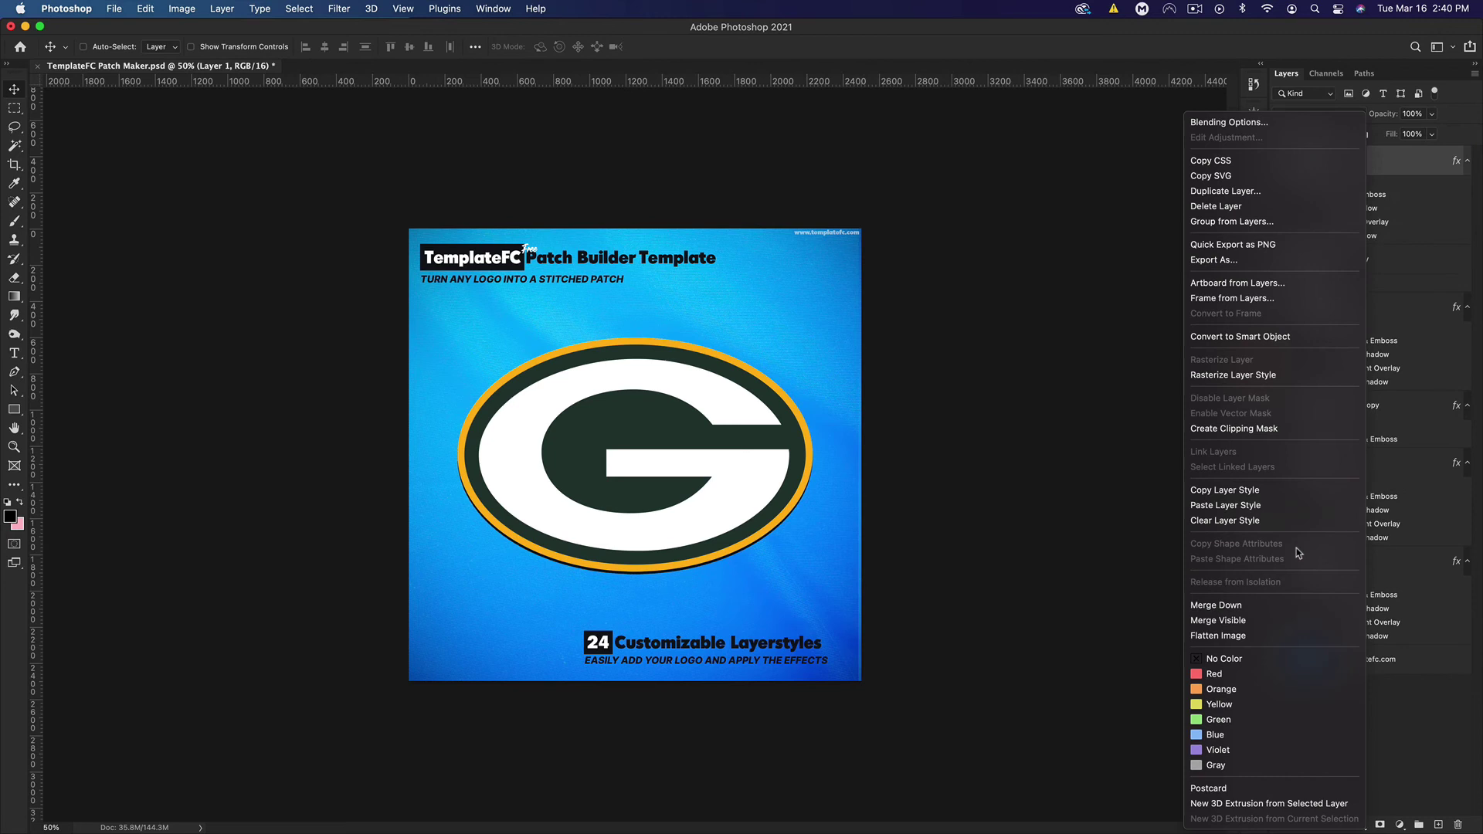
click(1236, 520)
Mask the flat Layer 1 to the logo's left half, up to the centre guide
key(m)
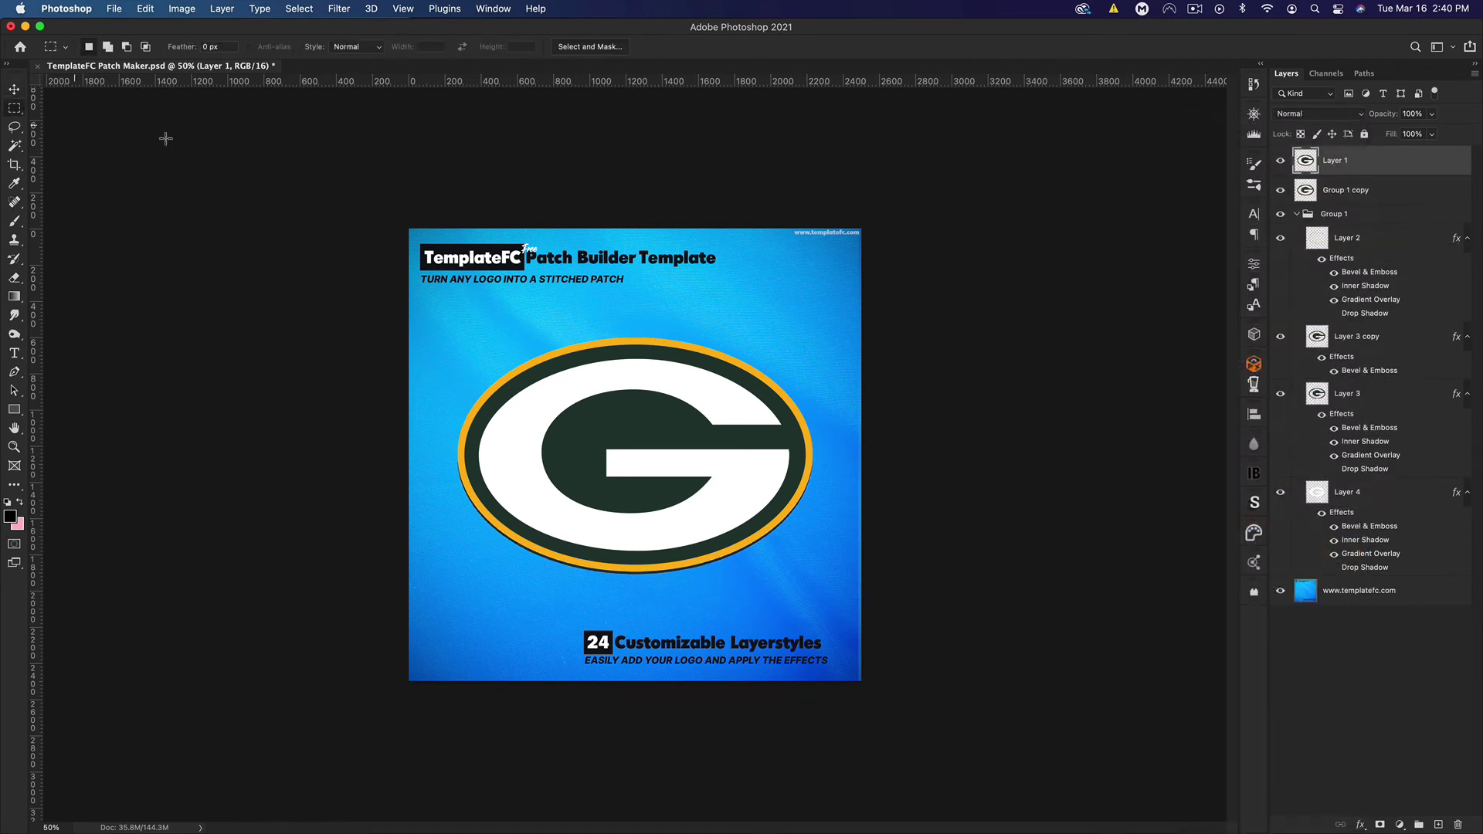
drag(363, 155, 637, 770)
key(cmd+d)
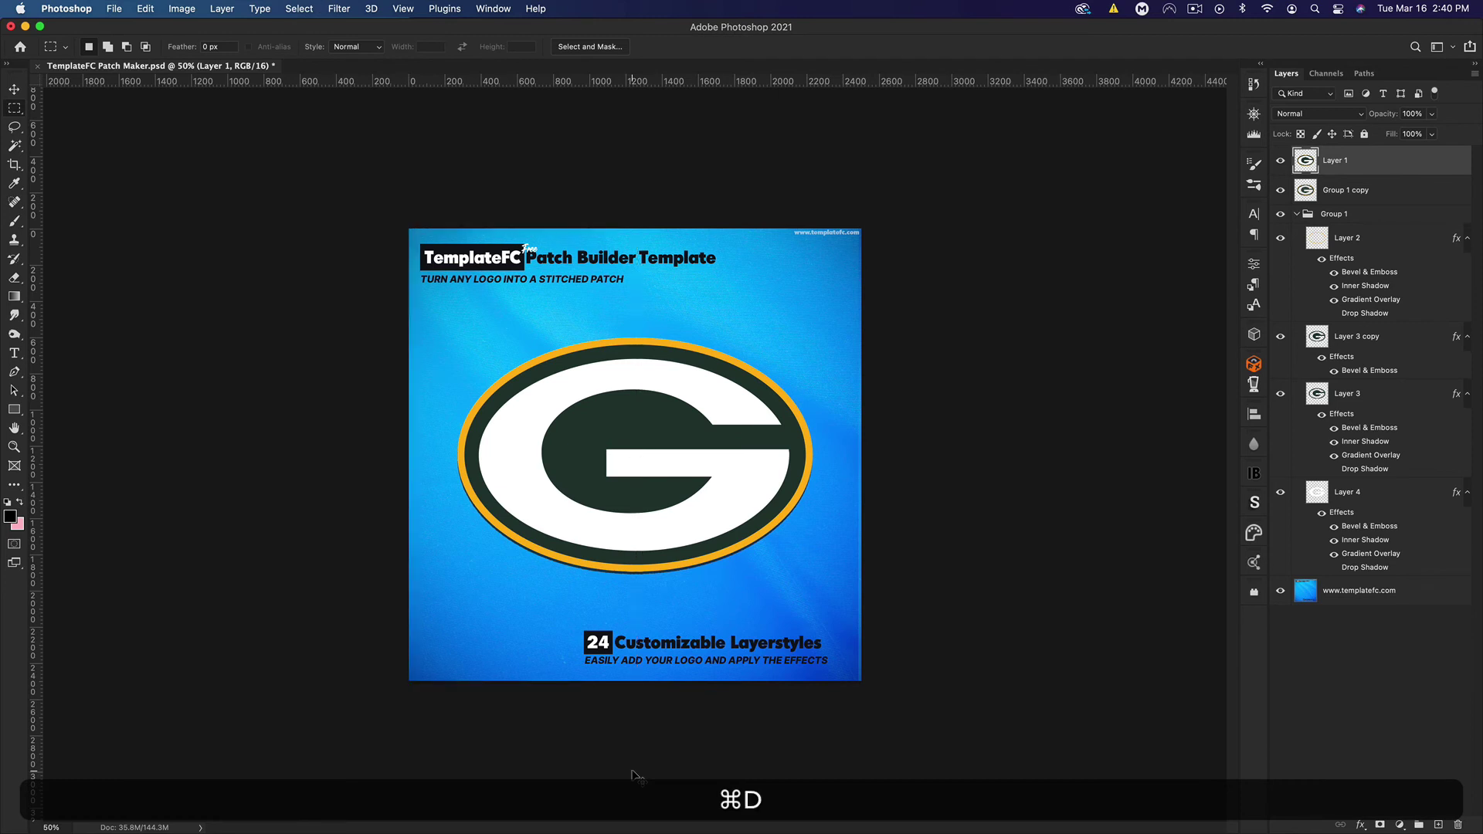
key(cmd+h)
drag(417, 190, 636, 764)
click(1381, 823)
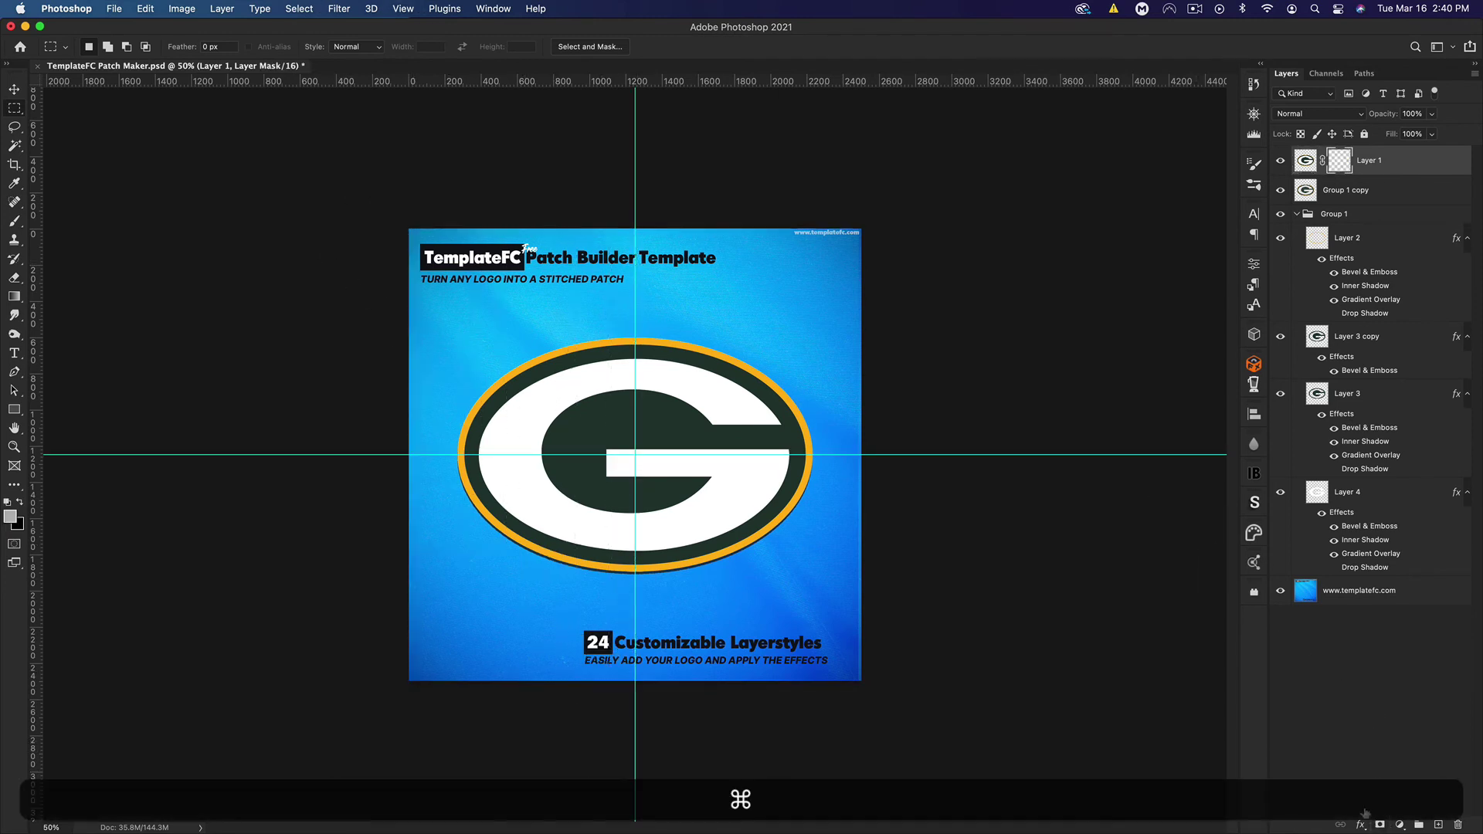
Undo the accidental grouping and a stray move, and hide the centre guides
key(cmd+g)
key(cmd+z)
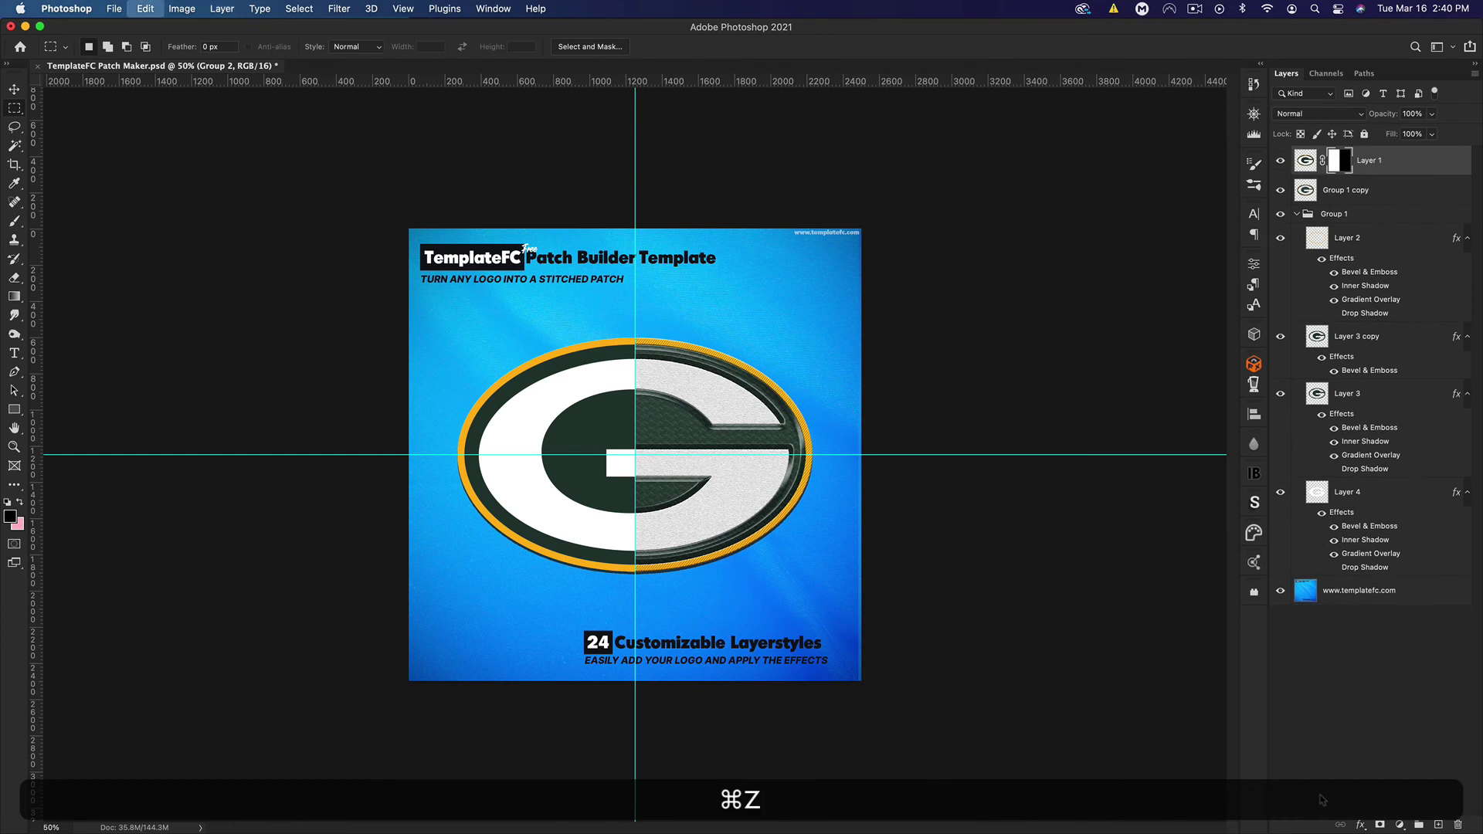
key(cmd+h)
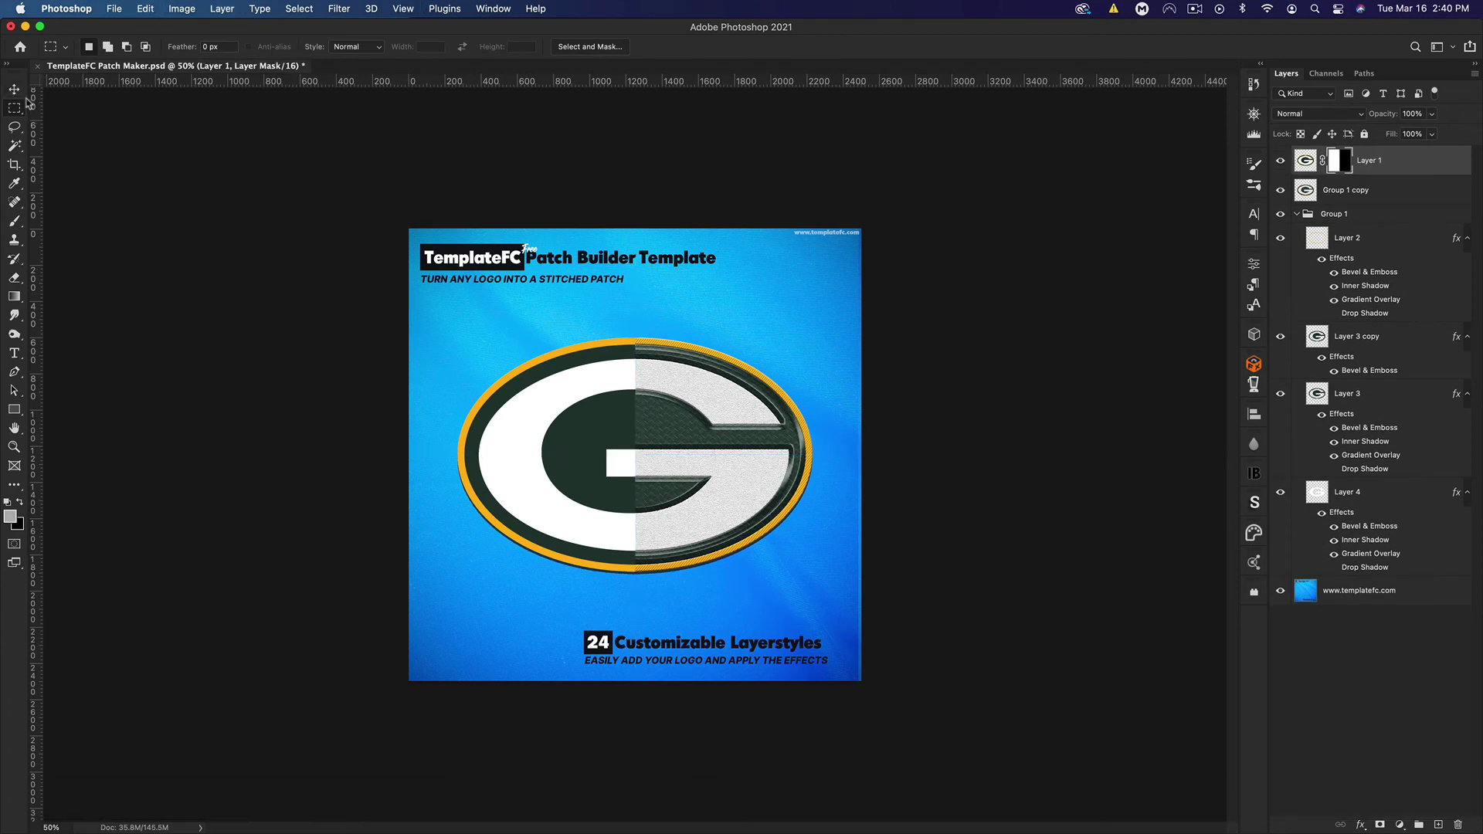
key(v)
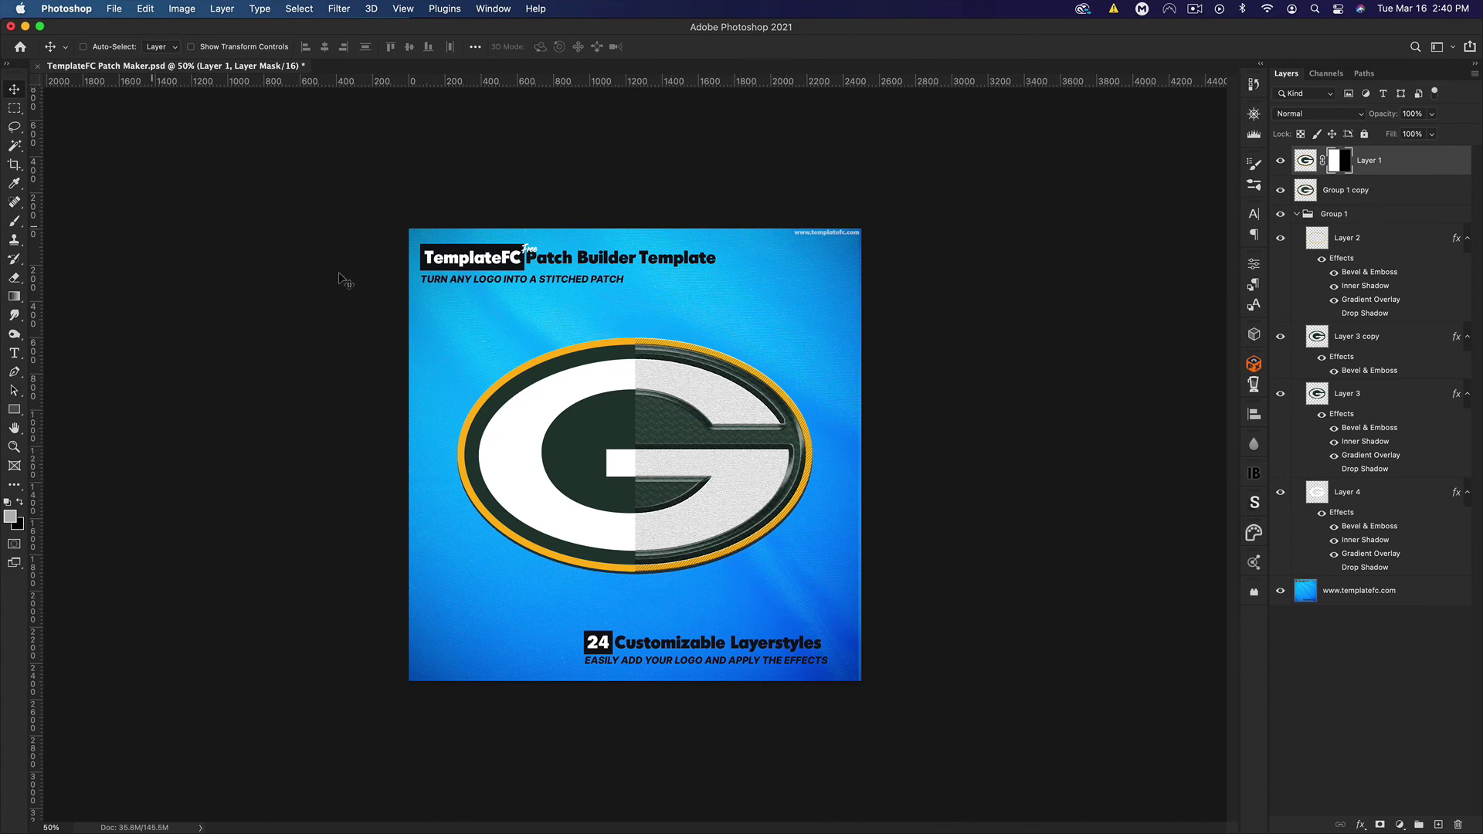
drag(611, 438, 646, 392)
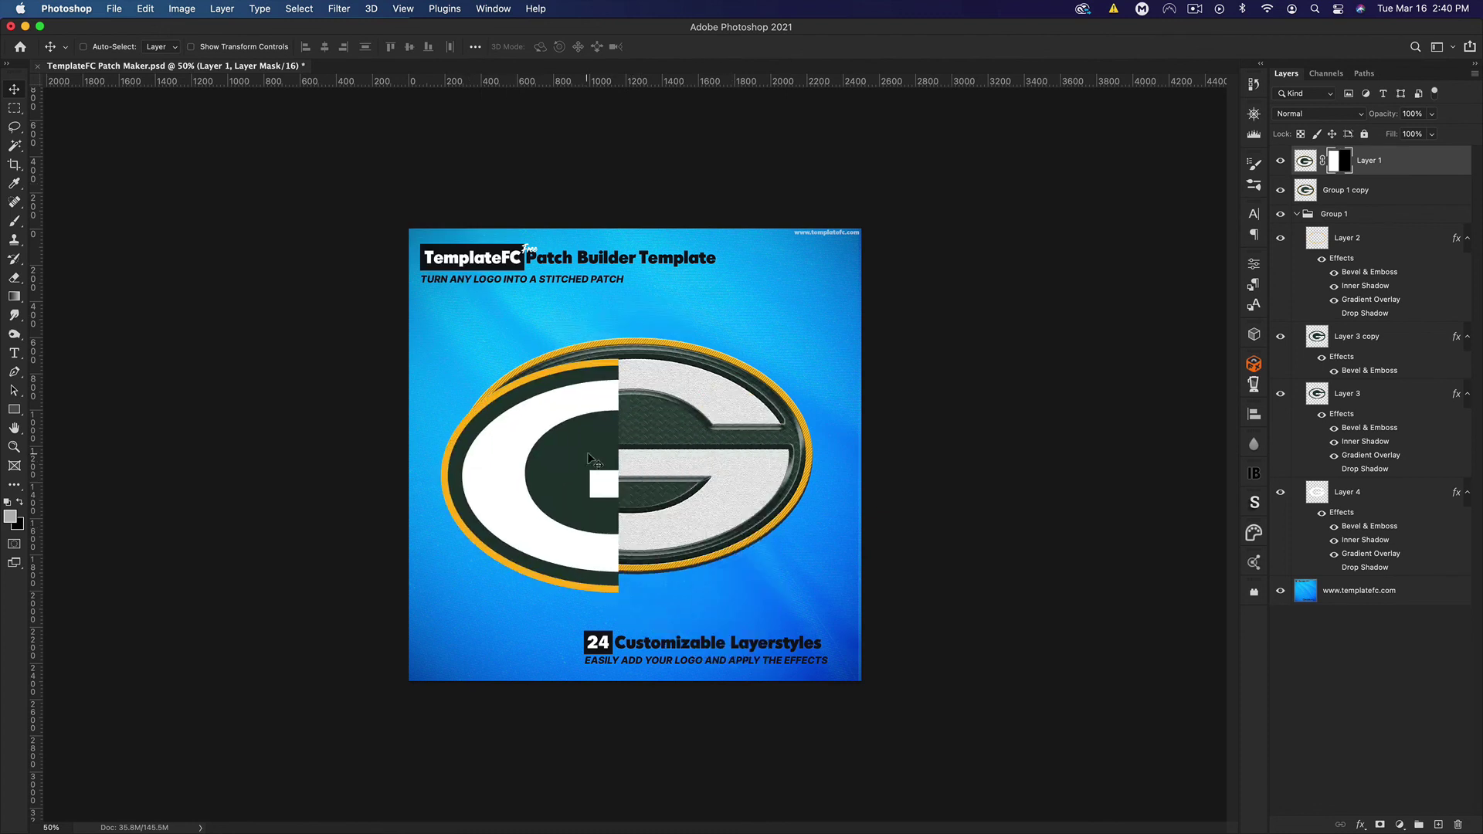
key(super+z)
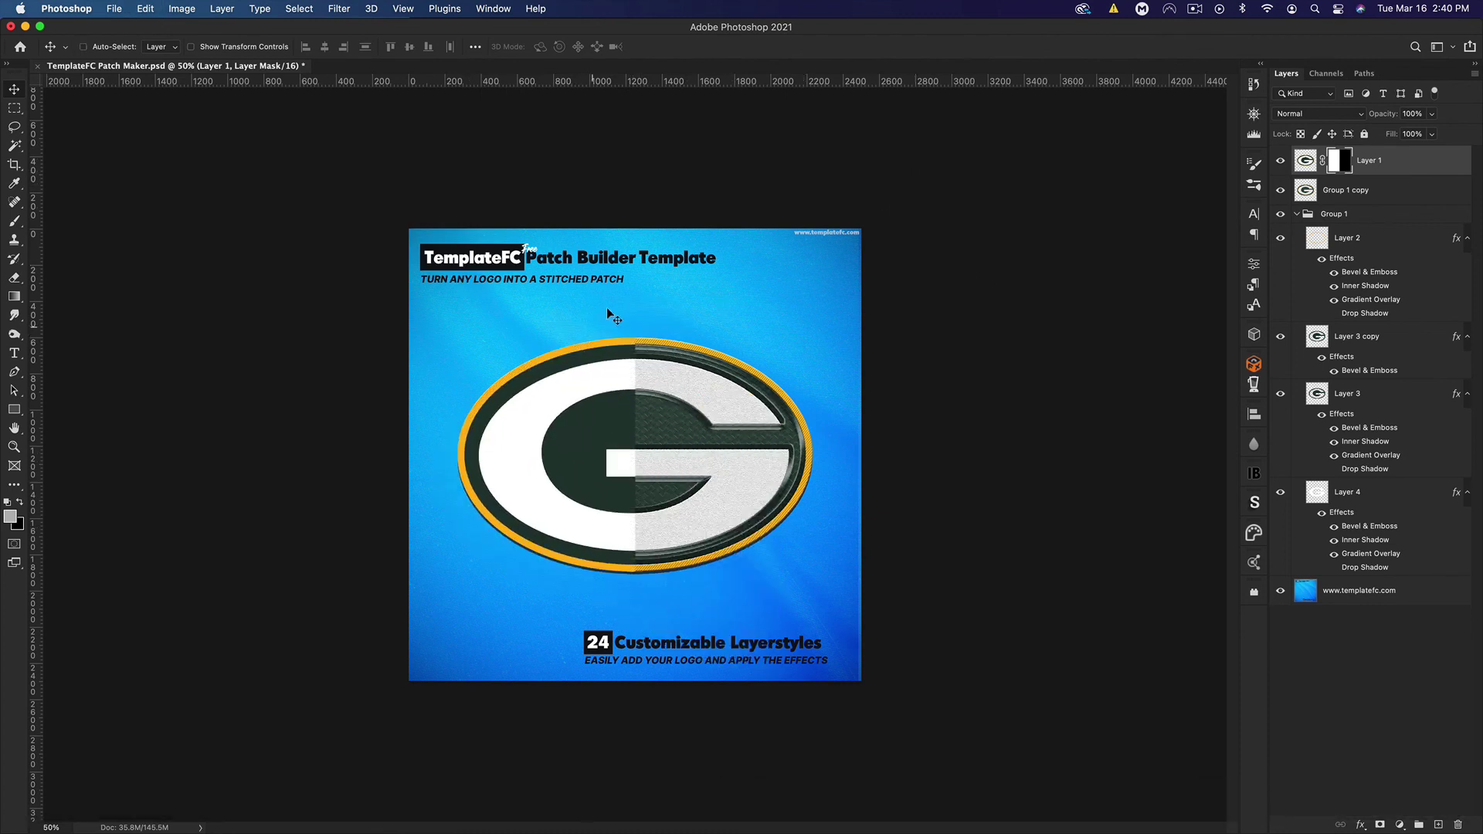